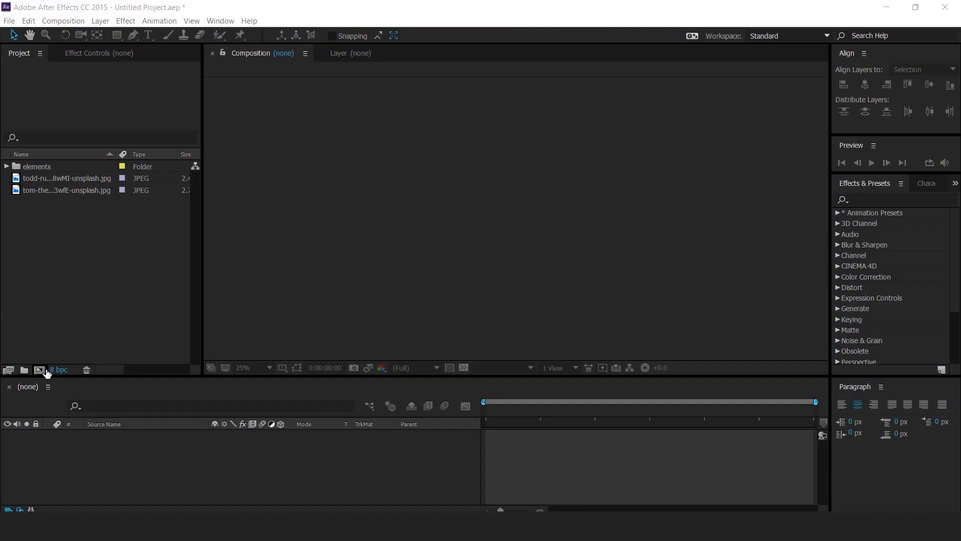
Start a new composition from the Project panel.
left_click(45, 370)
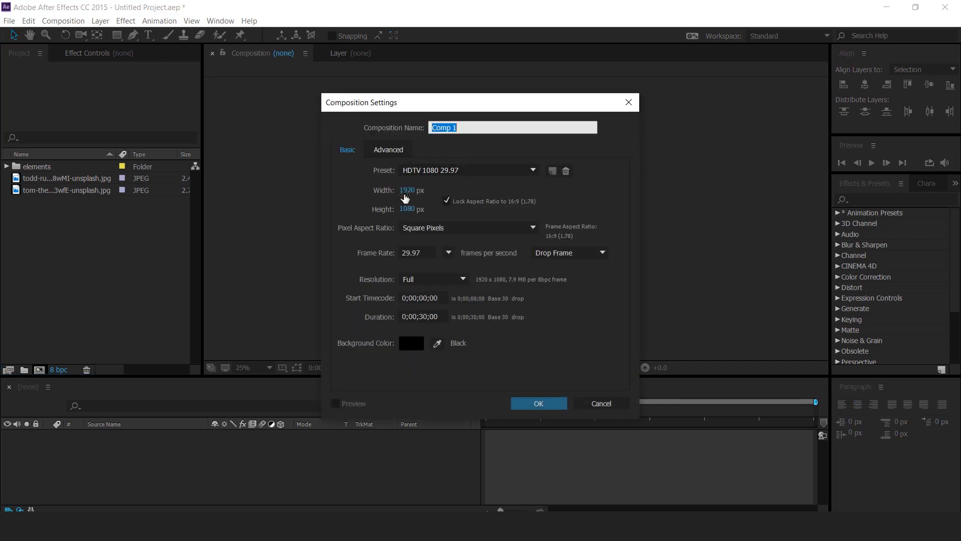
Create compositions named main comp, scene1, media1 and image placeholder1.
type("main comp")
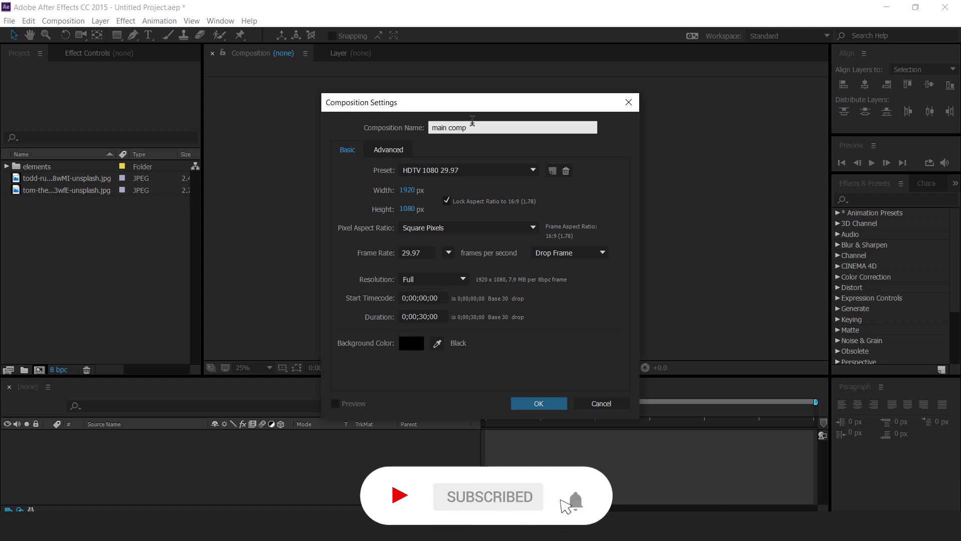
key("Return")
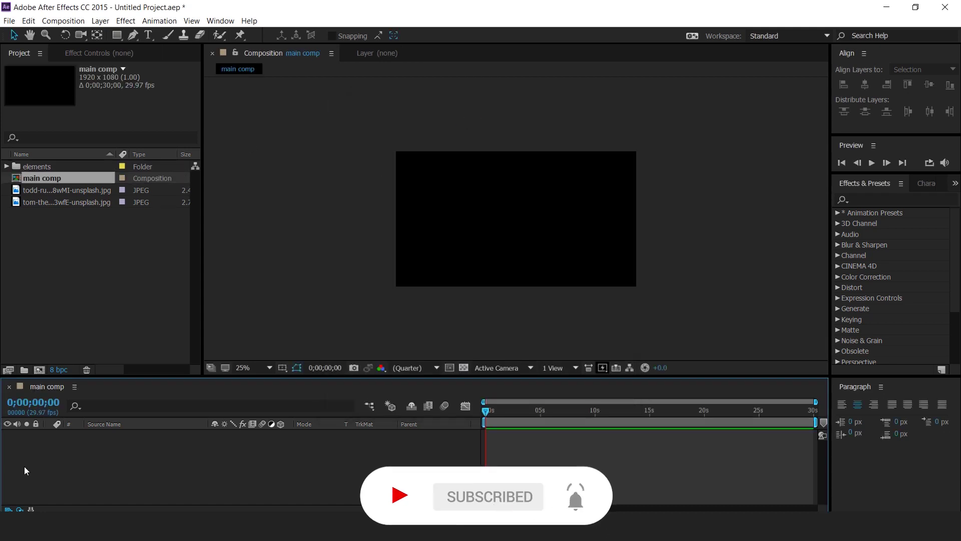
left_click(39, 370)
type("s")
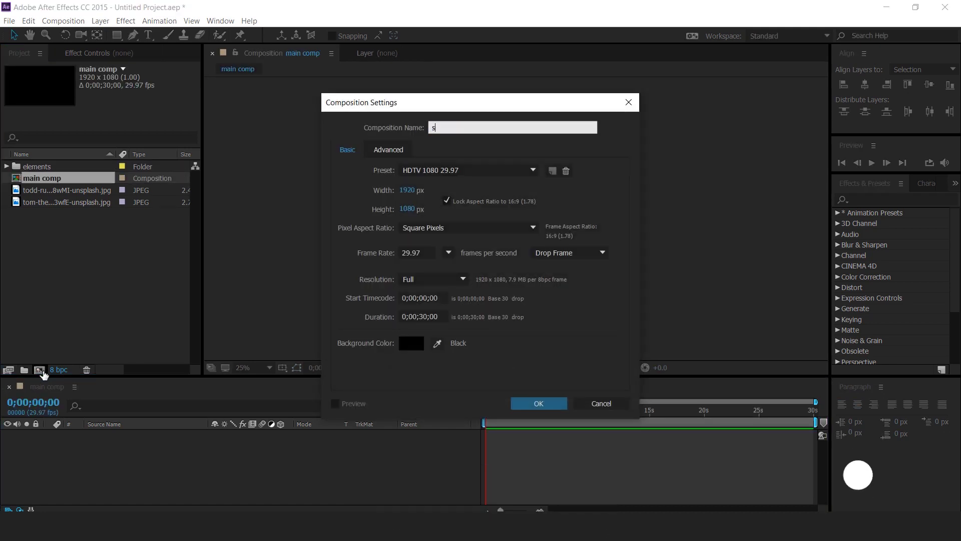
type("cene1")
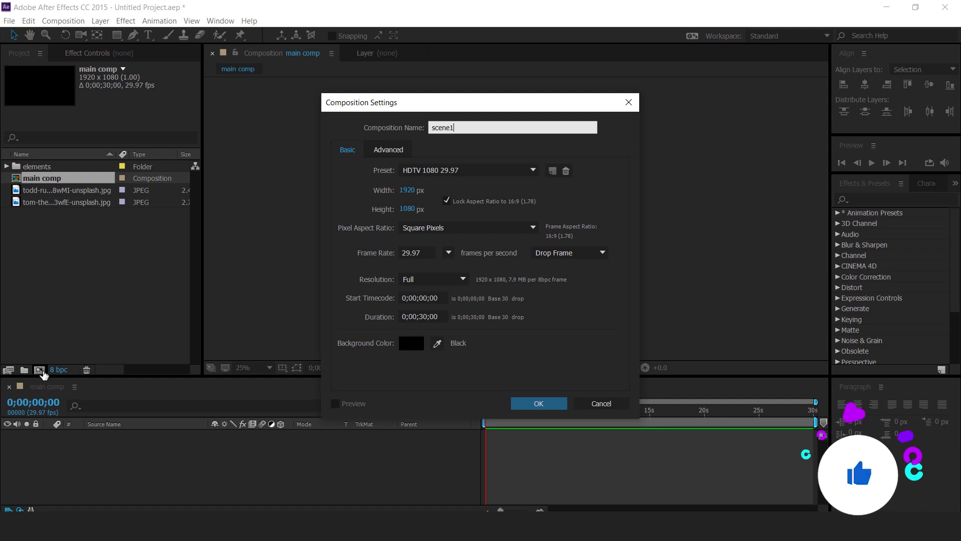
key("Return")
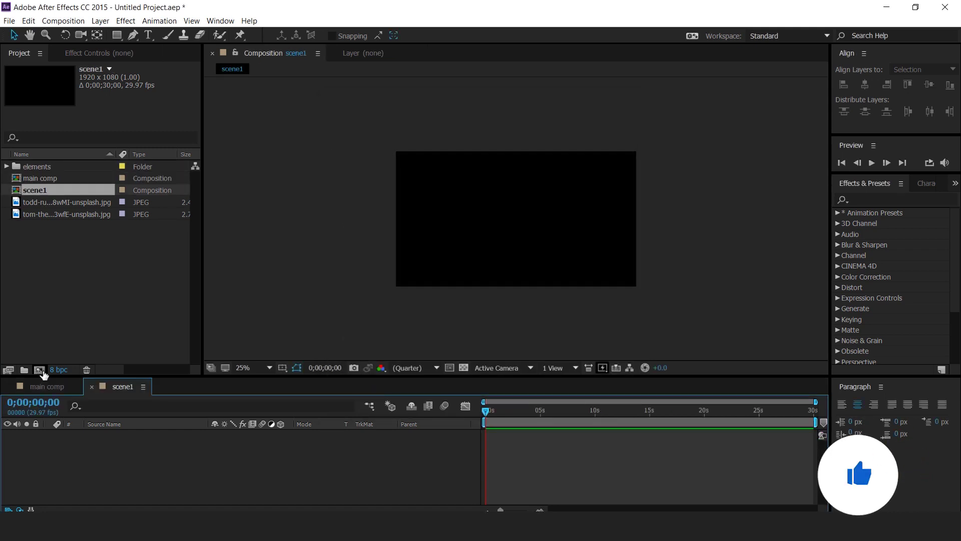
left_click(39, 370)
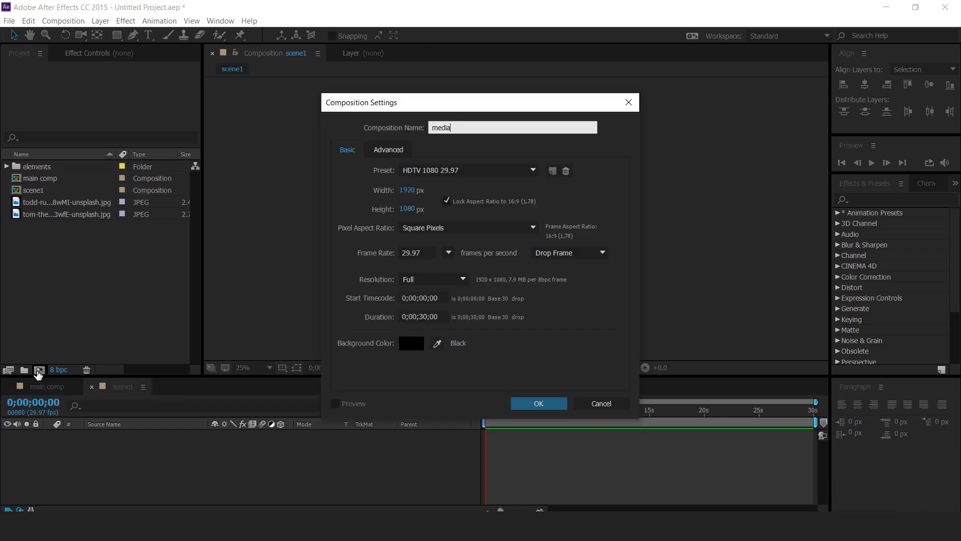
key("Return")
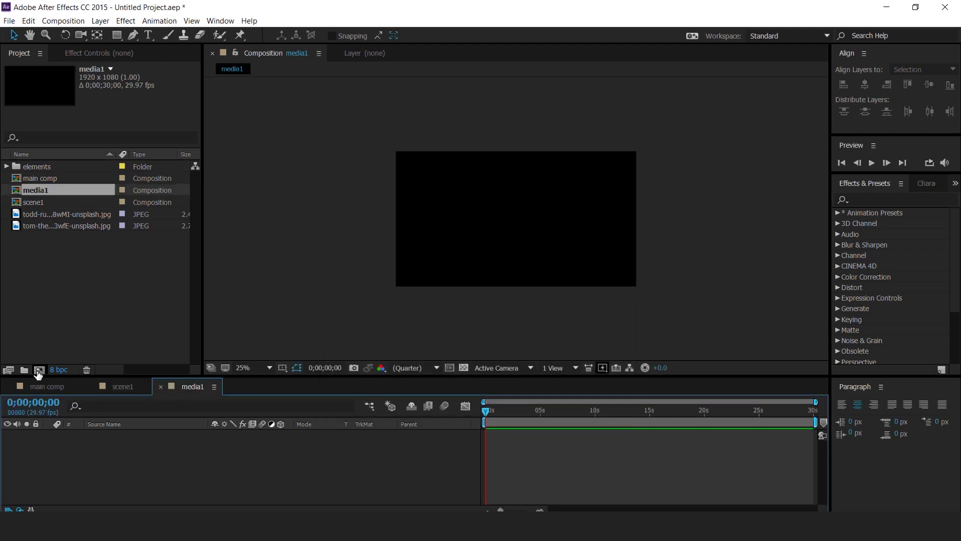
left_click(38, 370)
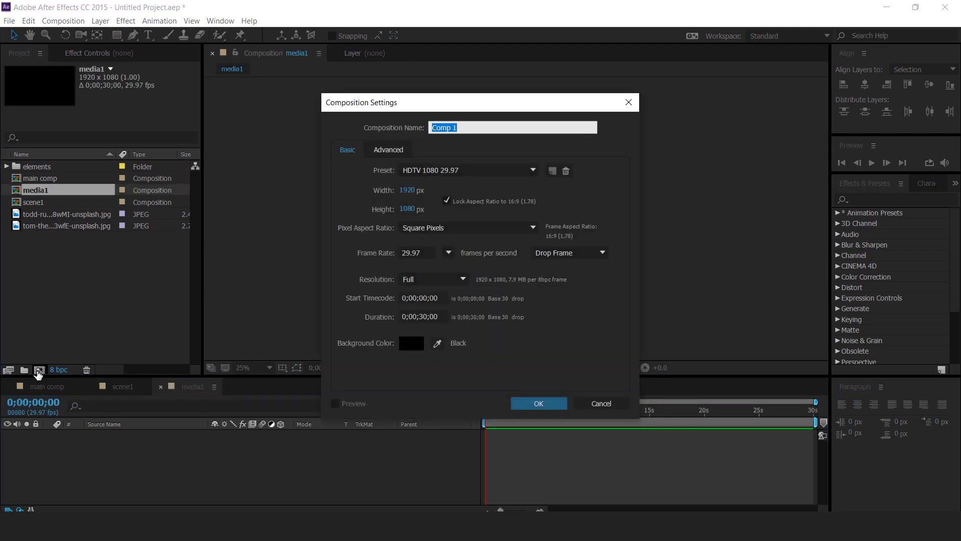
type("image placeholder1")
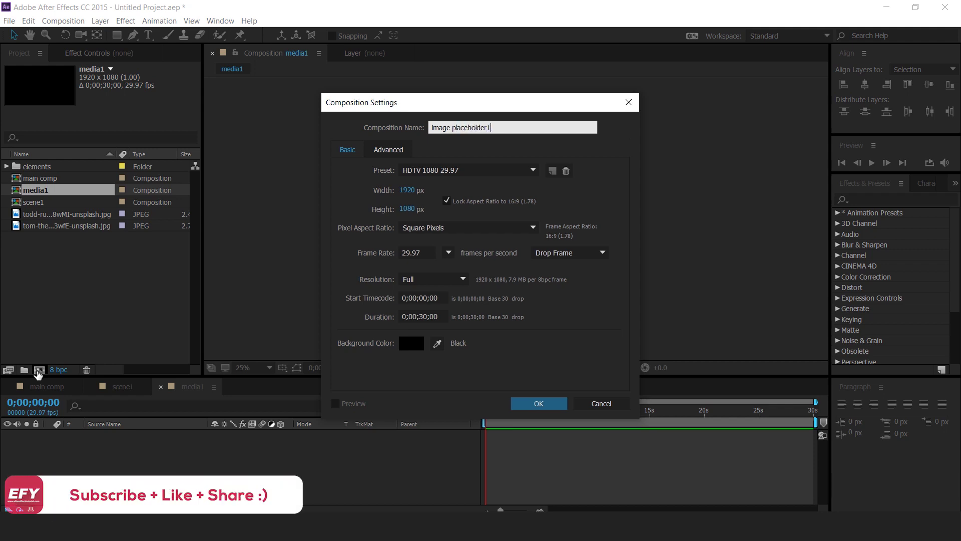
key("Return")
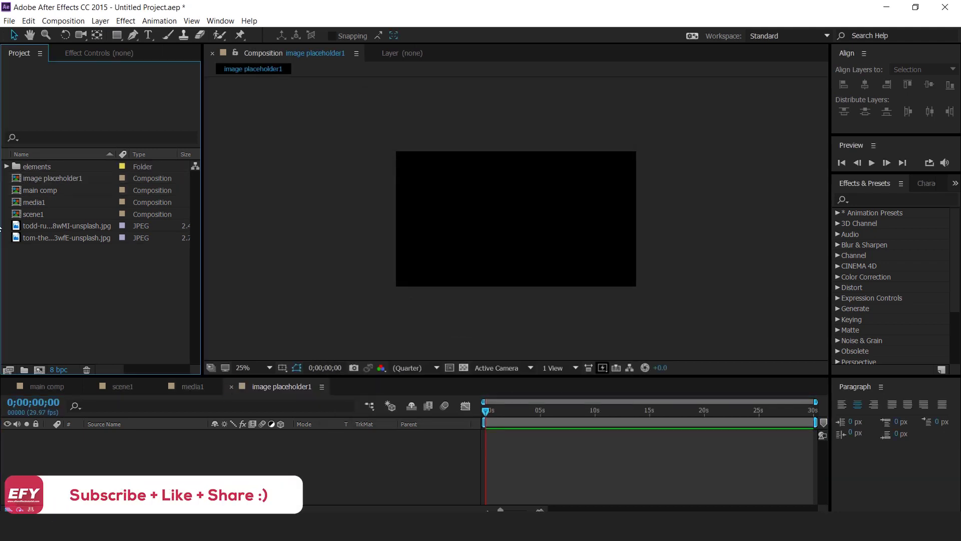
Place the first wedding photo in image placeholder1 at about 38% scale.
left_click(80, 226)
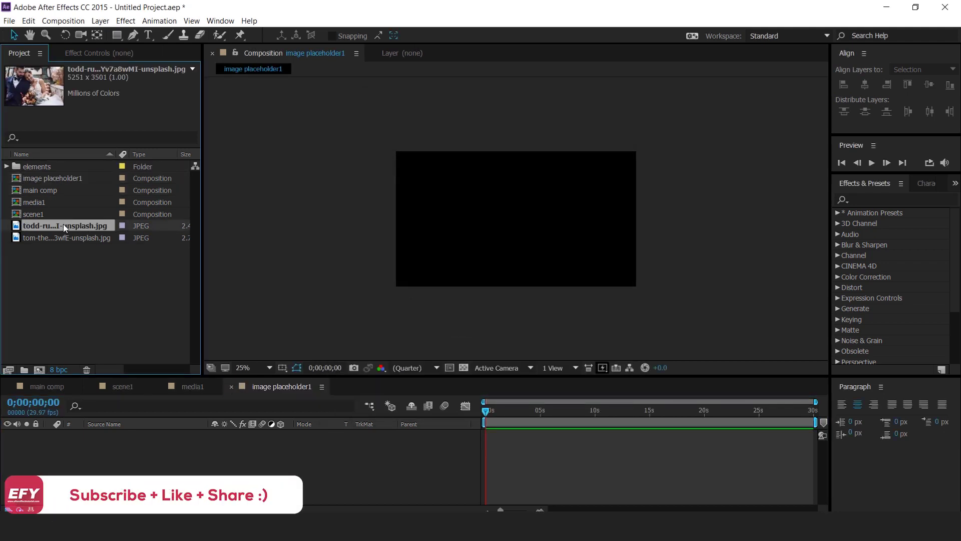
left_click_drag(160, 464, 161, 455)
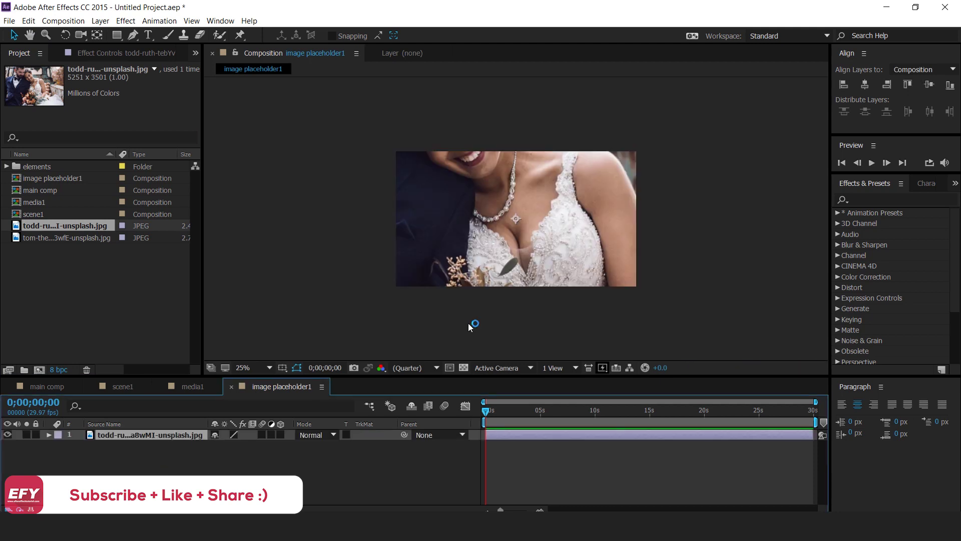
key("s")
left_click_drag(240, 445, 554, 248)
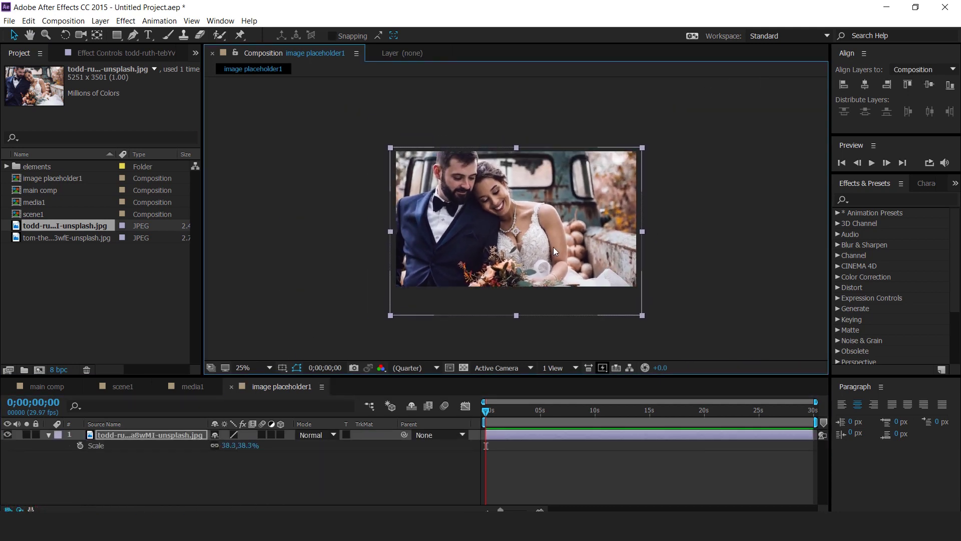
left_click(400, 478)
left_click(231, 387)
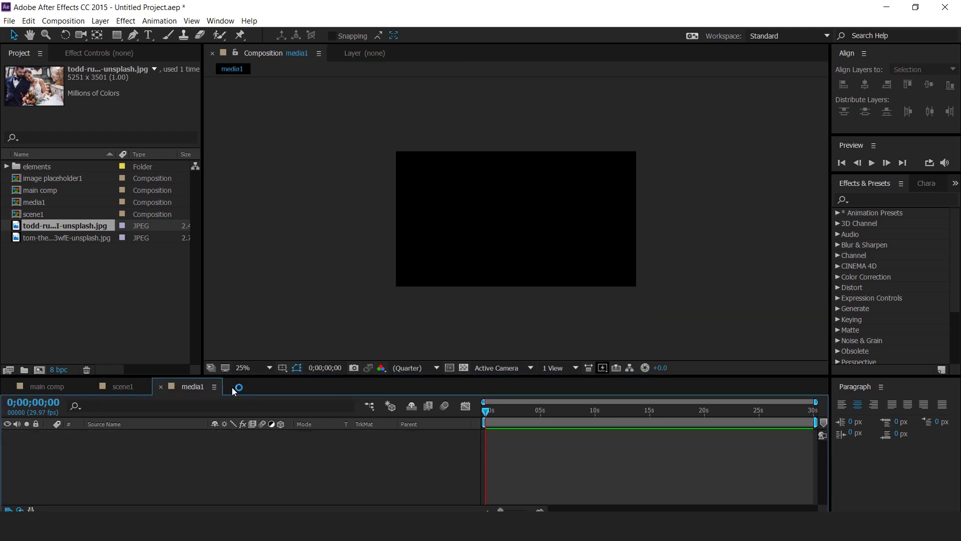
Add white-paper-texture.jpg from the elements folder to media1 and narrow its width.
left_click(113, 295)
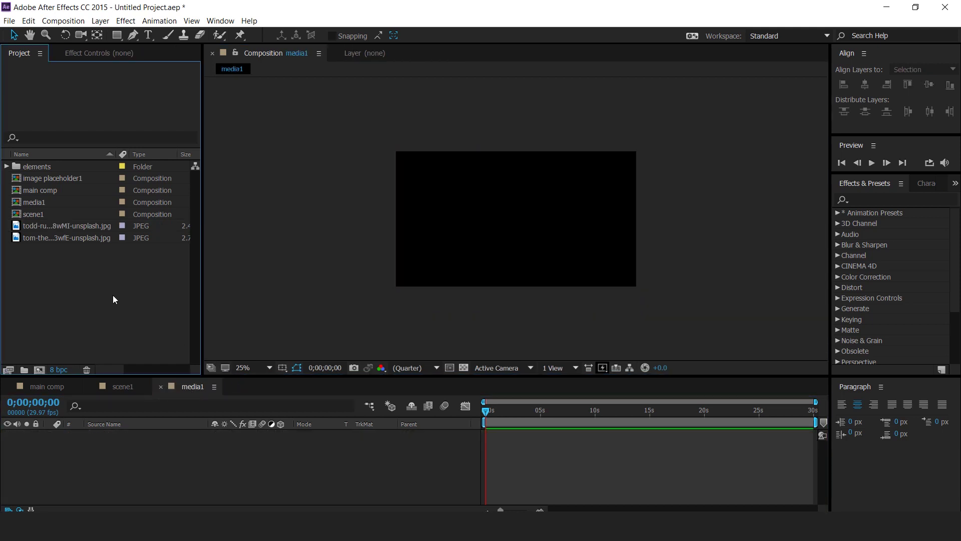
left_click(50, 167)
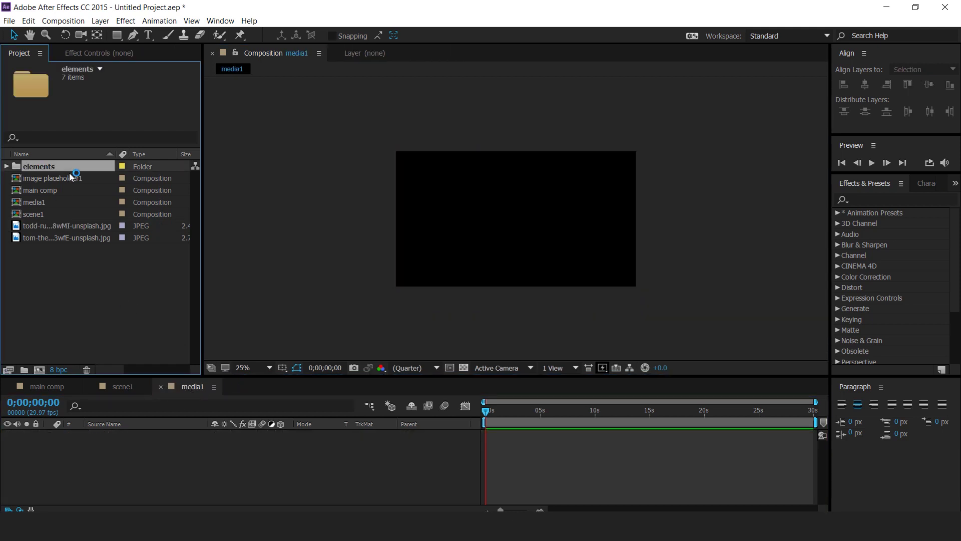
left_click(7, 166)
left_click(31, 250)
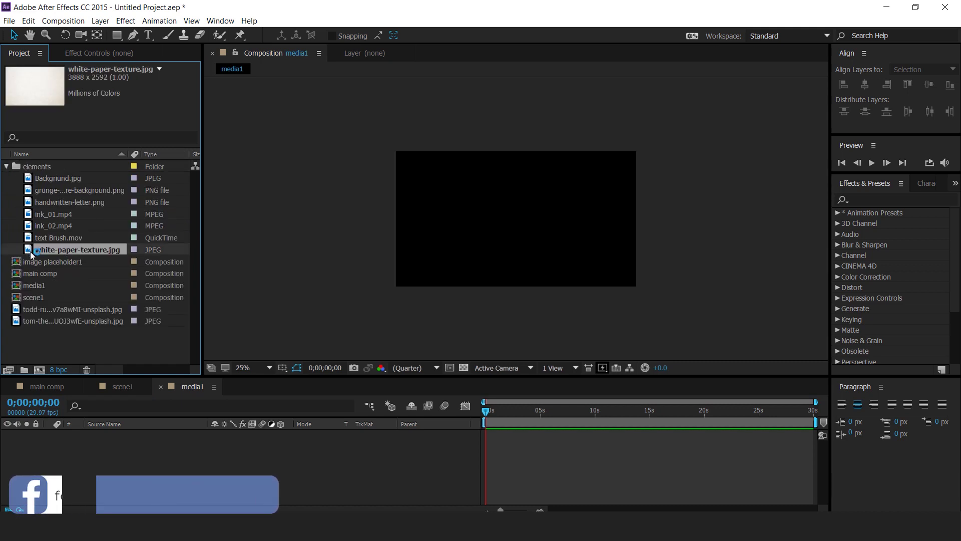
left_click_drag(31, 250, 123, 451)
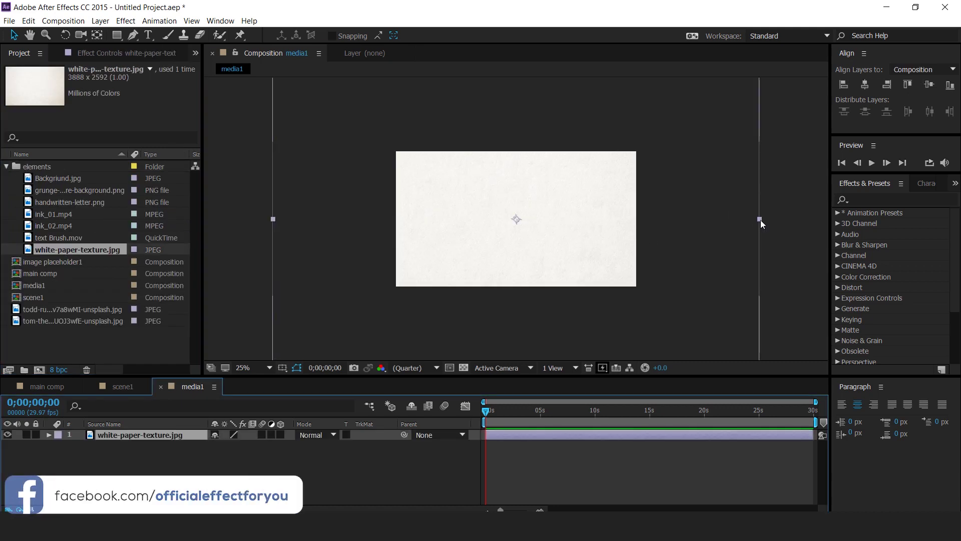
left_click_drag(761, 221, 641, 227)
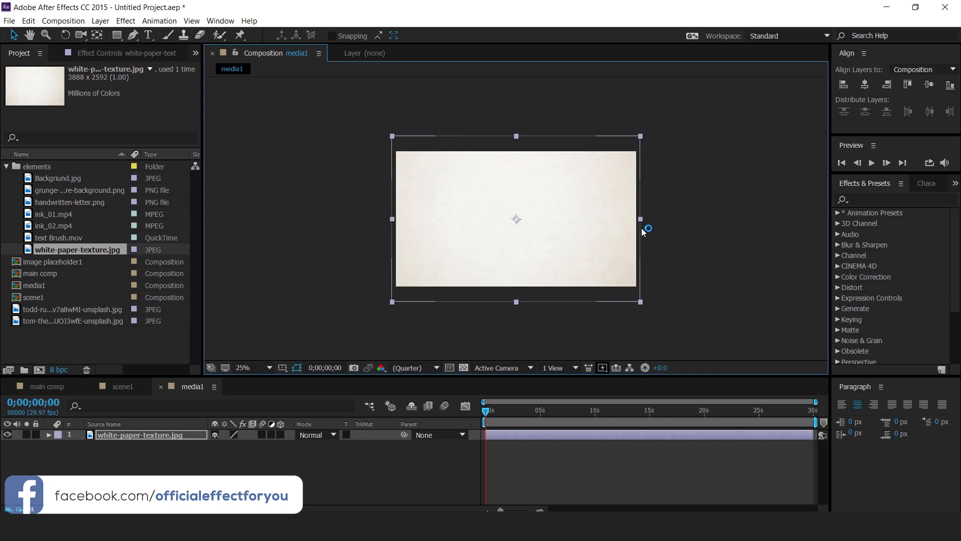
left_click(346, 463)
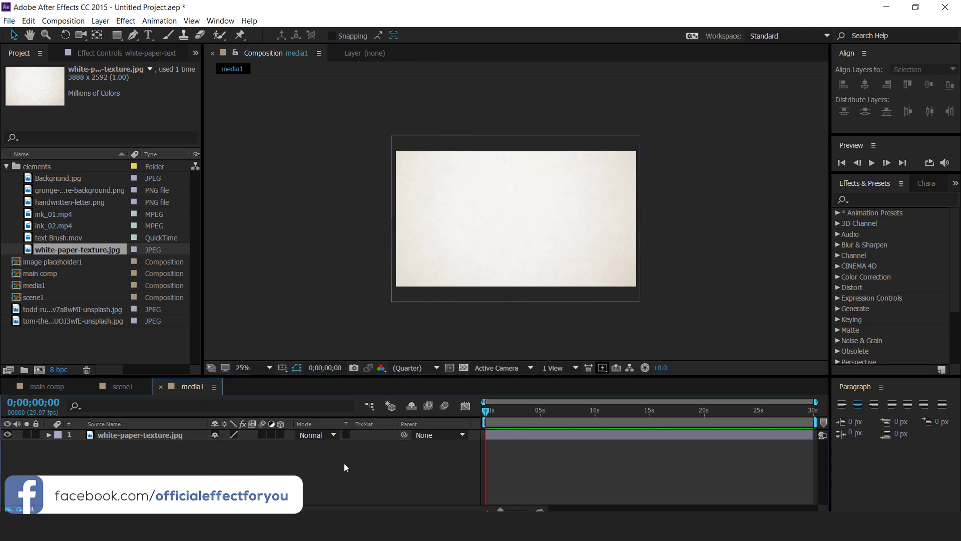
Nest image placeholder1 in media1 above the paper texture.
left_click(59, 344)
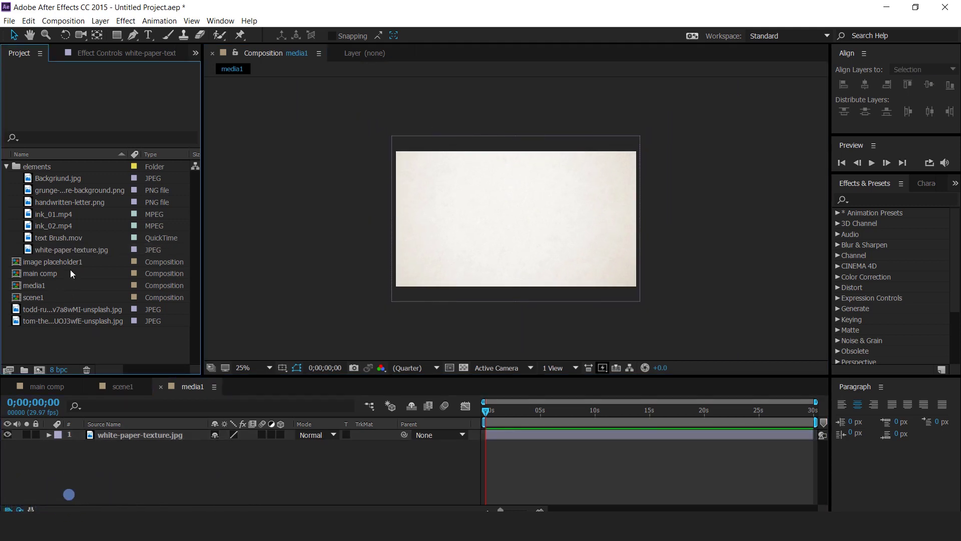
left_click(35, 262)
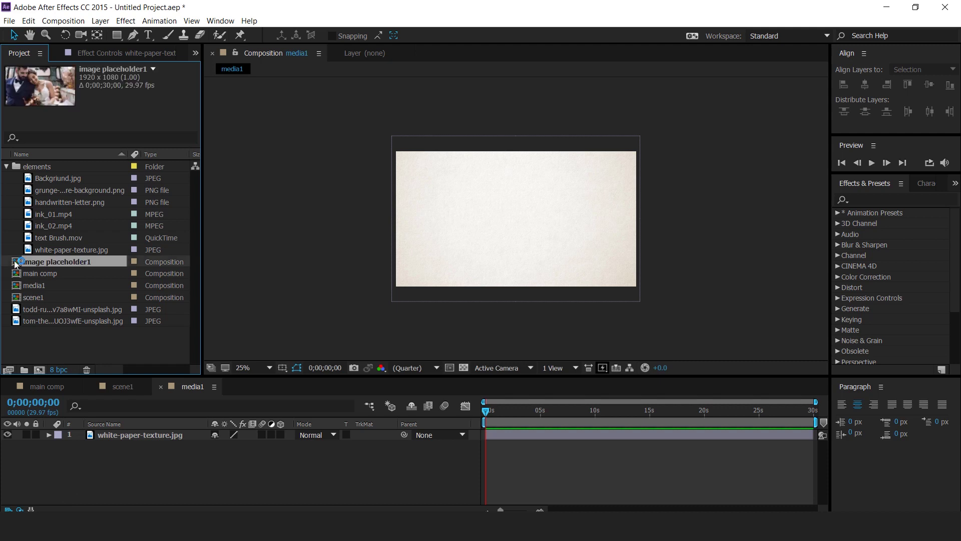
left_click_drag(39, 262, 102, 434)
Add Dark Gray Solid 1 with an inverted rounded-rectangle mask framing the photo.
left_click(317, 470)
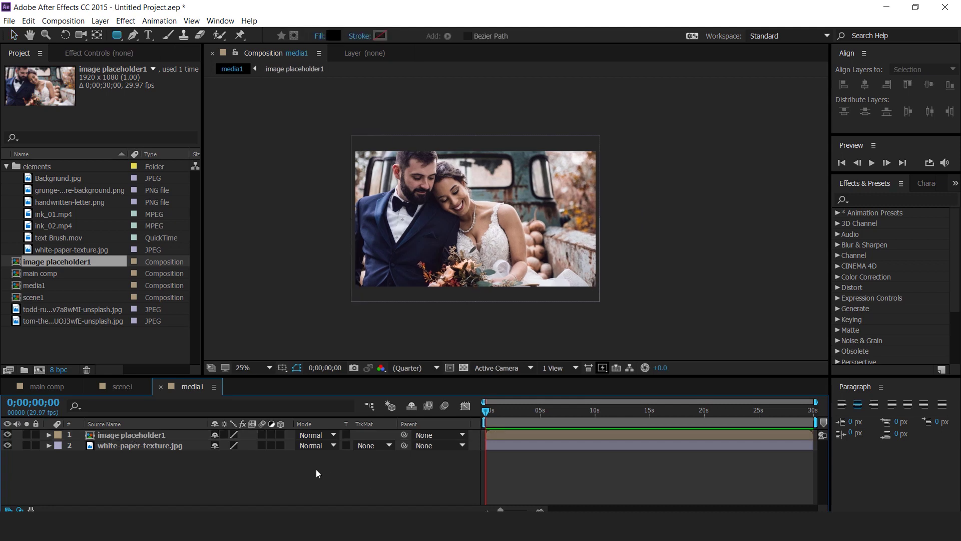
right_click(316, 469)
mouse_move(370, 370)
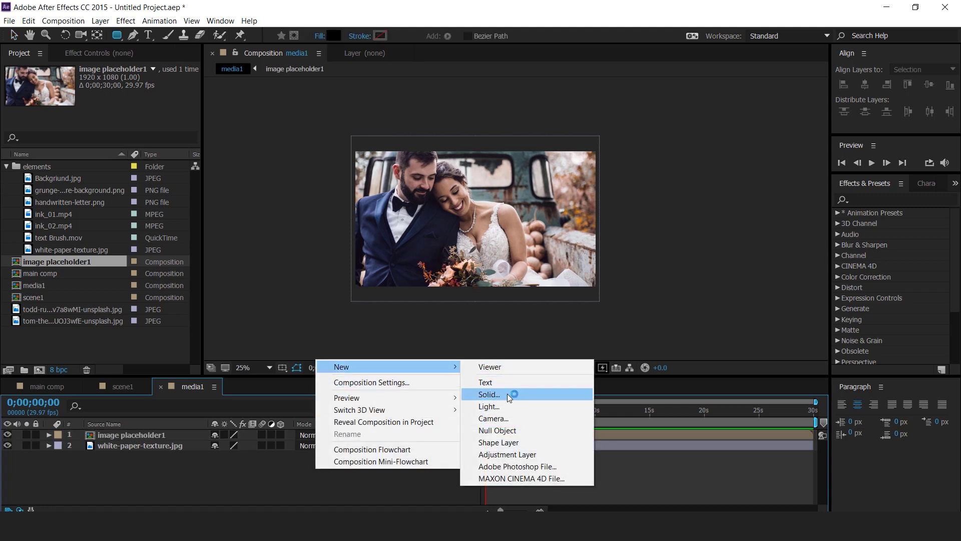
left_click(491, 394)
left_click(525, 376)
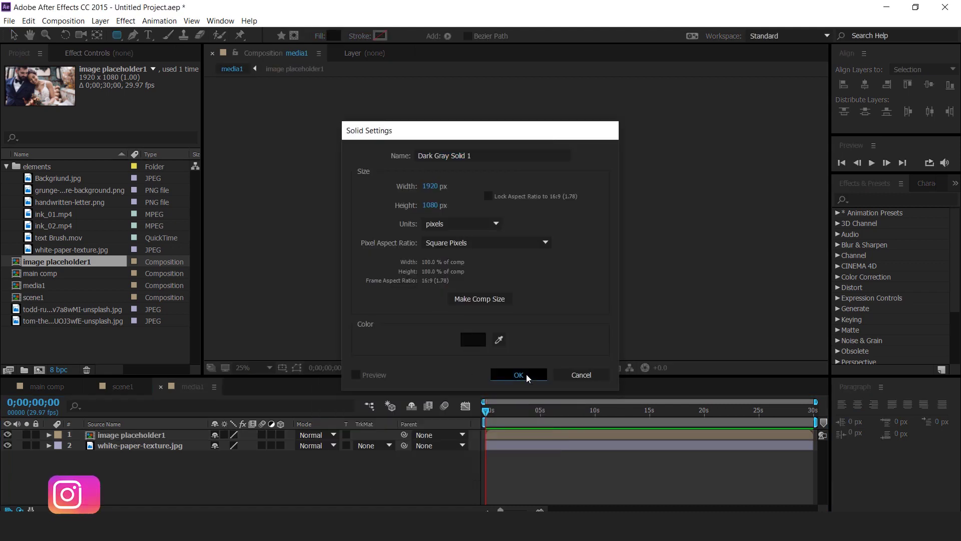
left_click(118, 36)
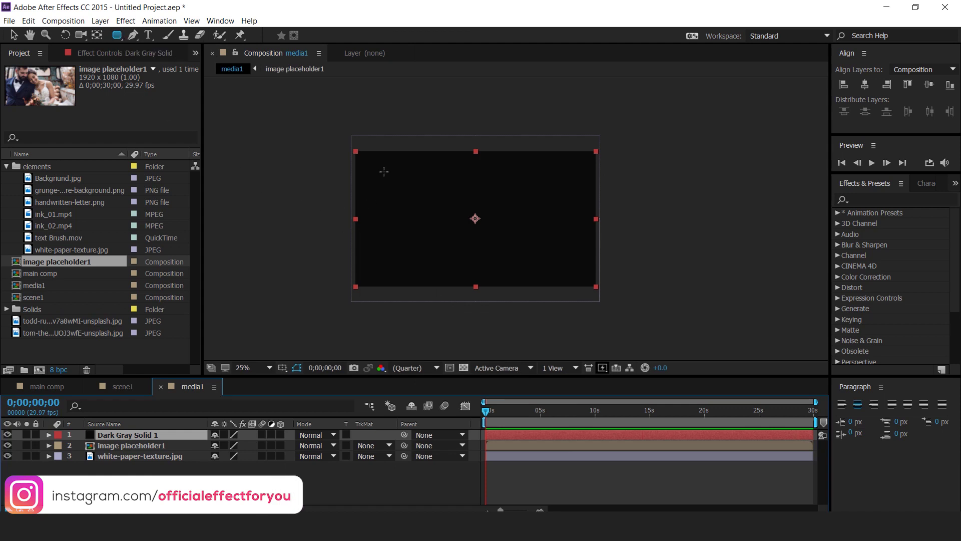
left_click_drag(361, 157, 589, 281)
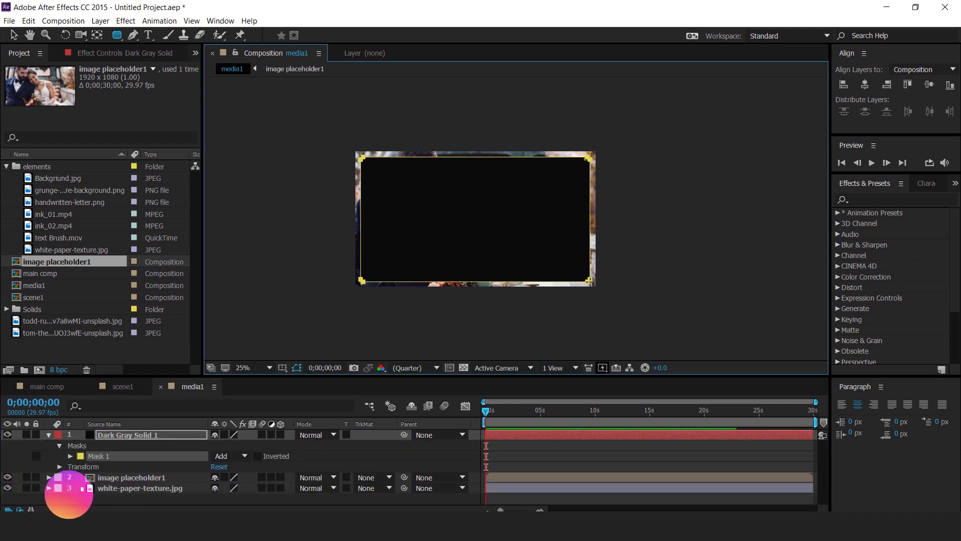
left_click(258, 457)
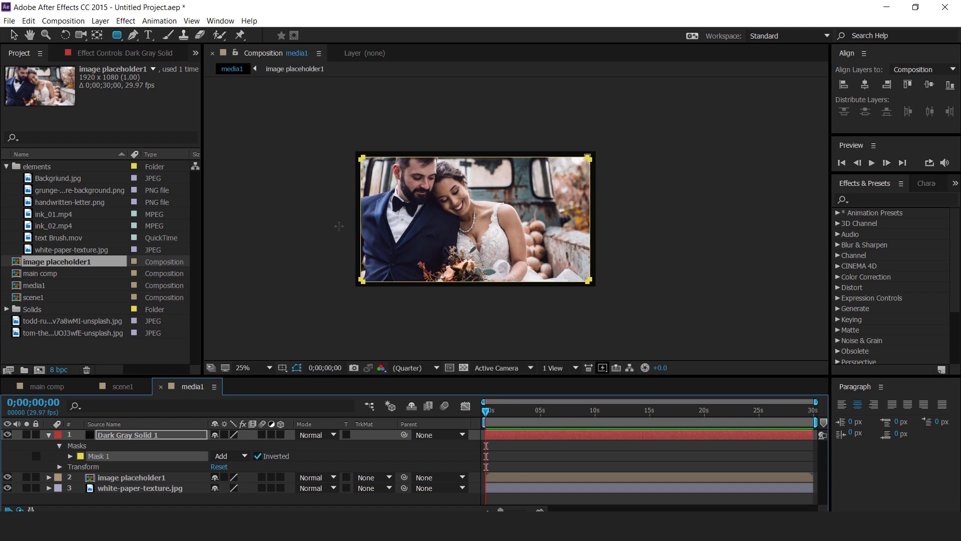
left_click(49, 435)
left_click(118, 447)
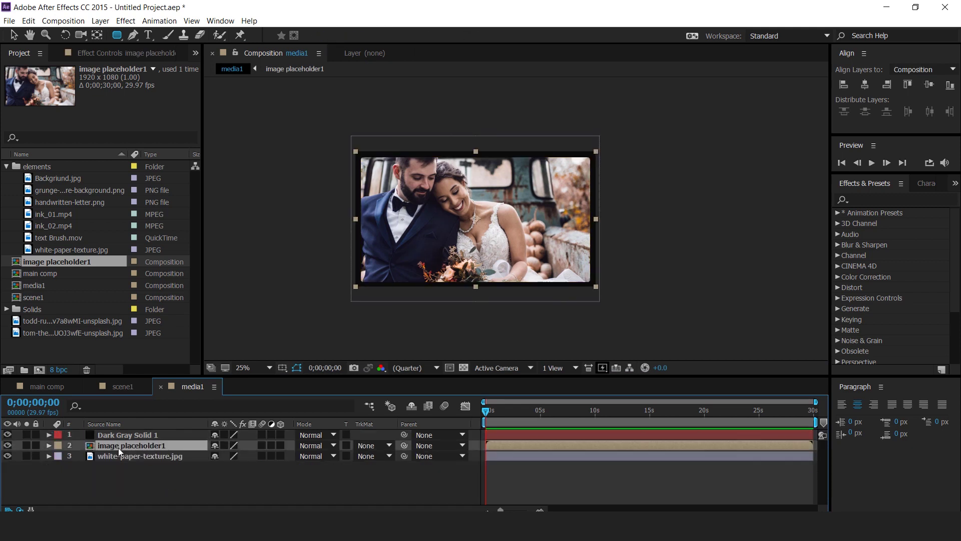
Set the photo's track matte to Alpha Inverted and keyframe its Scale at 115% at 0s.
left_click(393, 445)
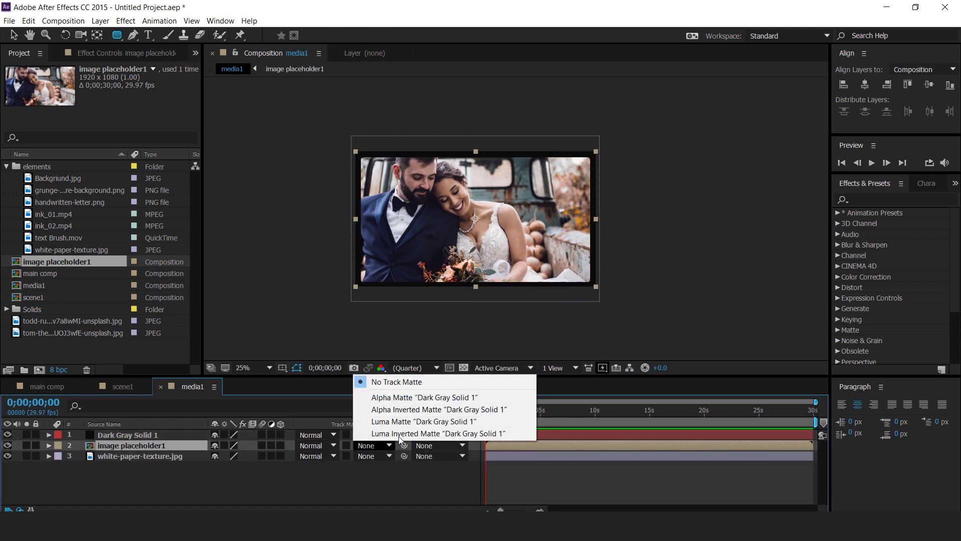
left_click(485, 410)
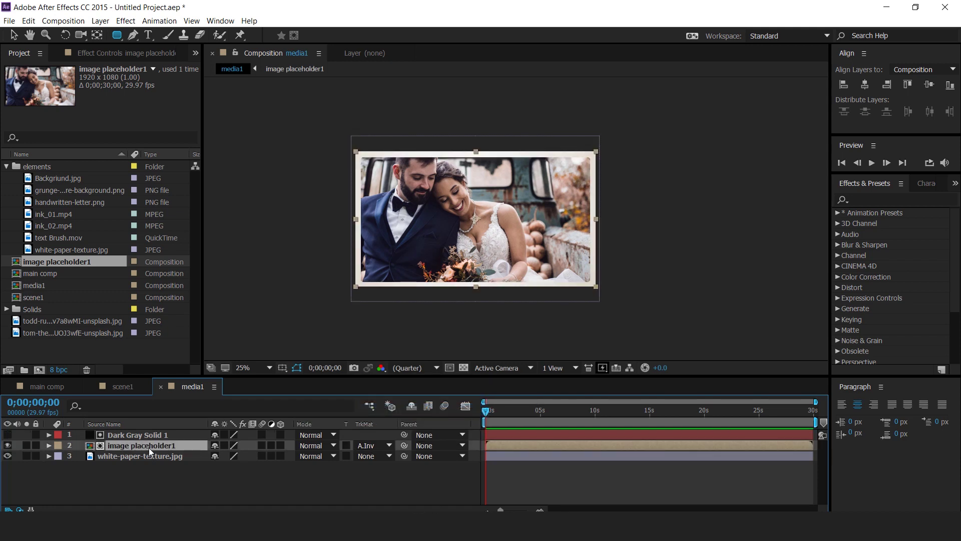
key("s")
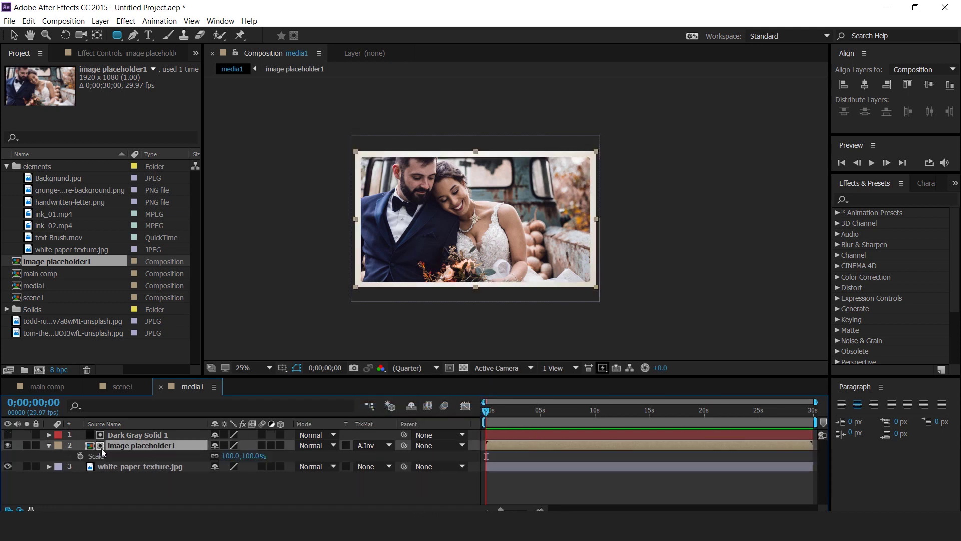
left_click(80, 456)
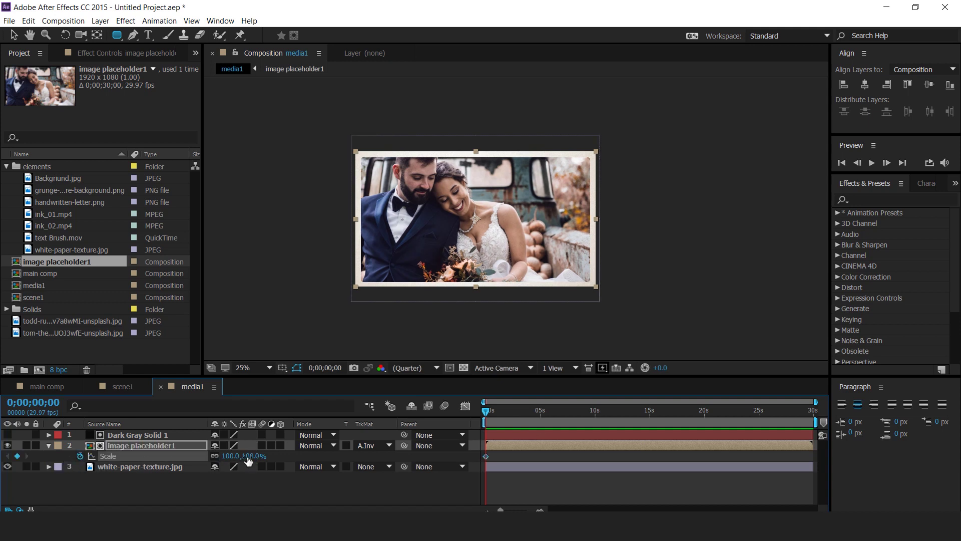
left_click(251, 455)
type("115")
key("Return")
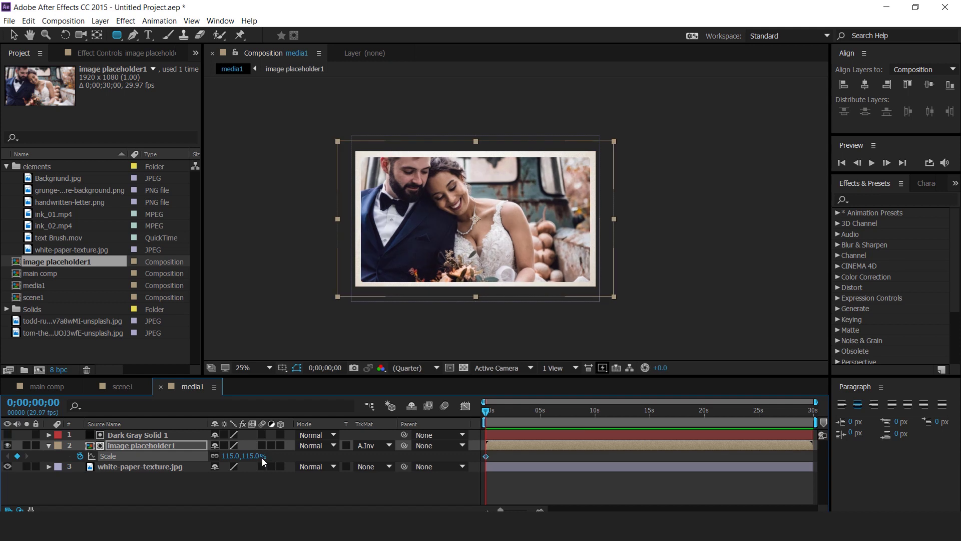
left_click(540, 510)
left_click_drag(489, 419, 608, 413)
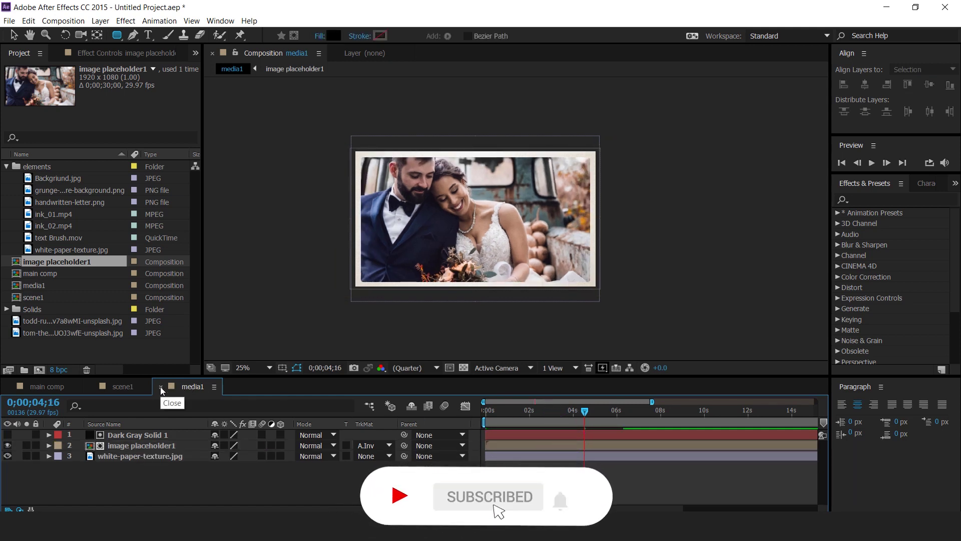
left_click(160, 387)
Add Backgriund.jpg to scene1 with Motion Tile at output width and height 1000.
left_click_drag(75, 178, 138, 466)
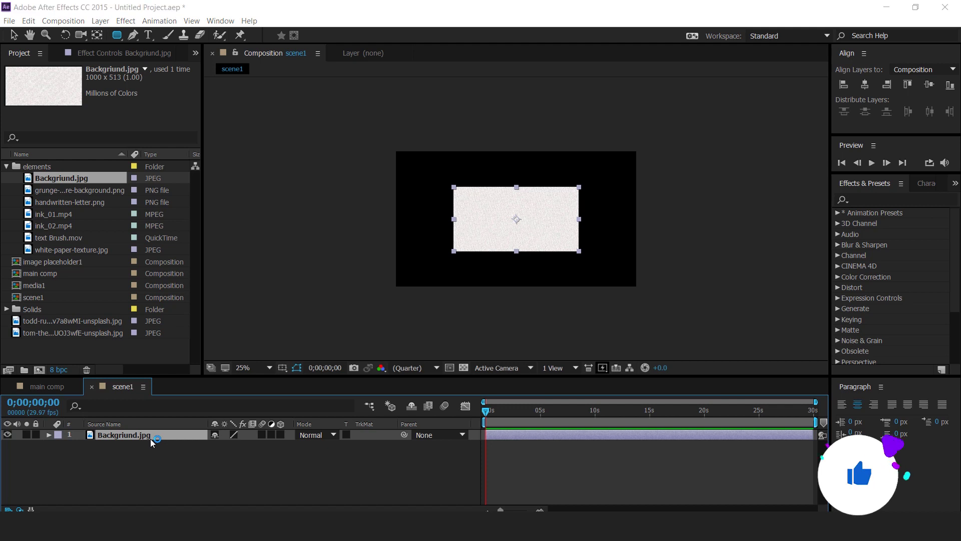
key("ctrl+space")
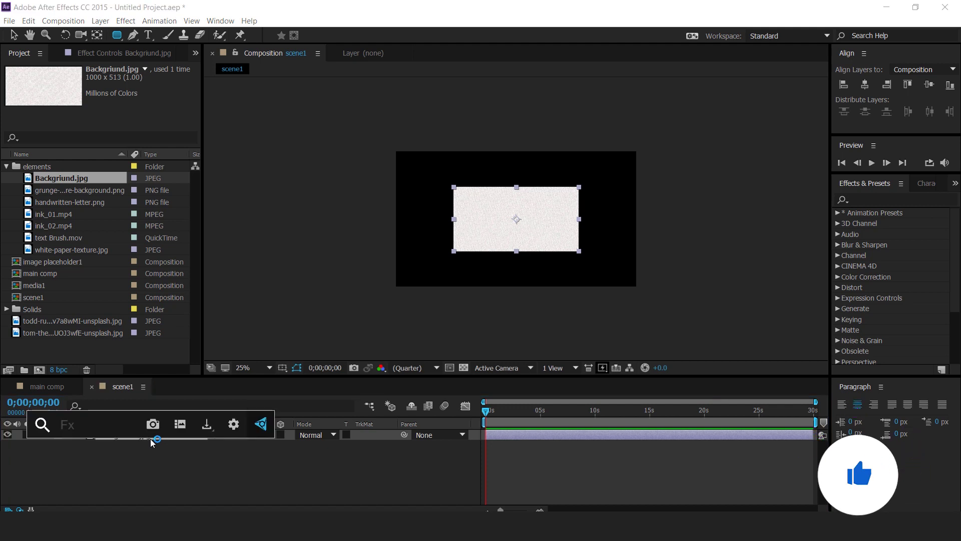
type("moti")
key("Return")
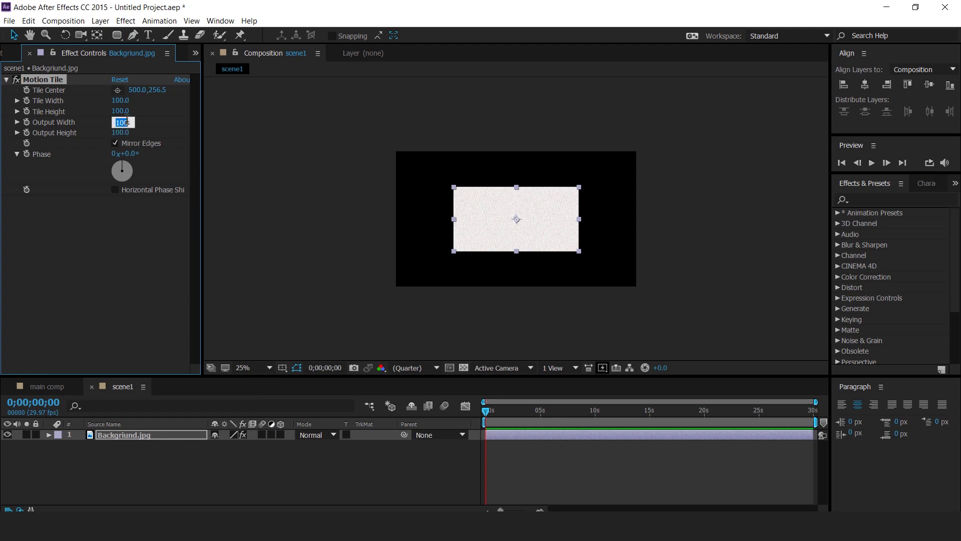
left_click(122, 133)
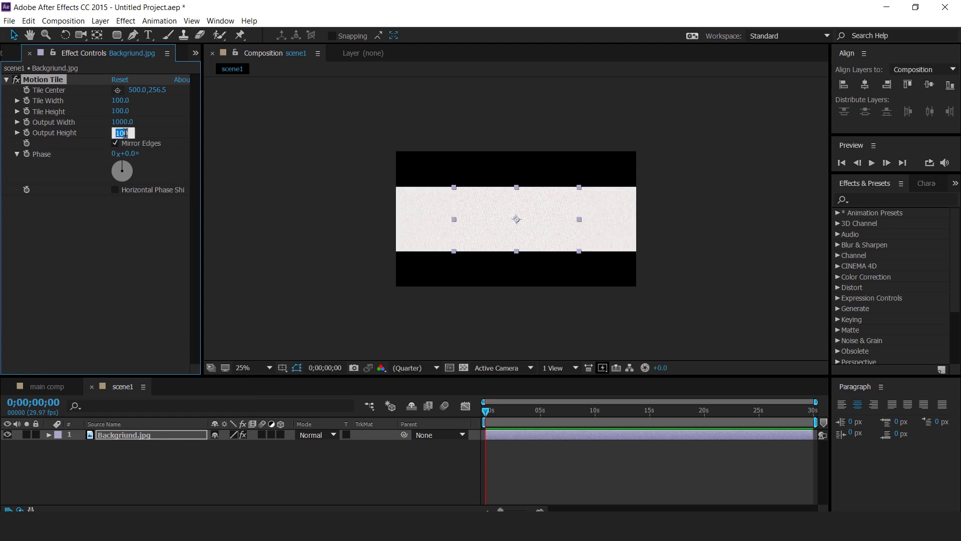
type("1000")
key("Return")
left_click(642, 449)
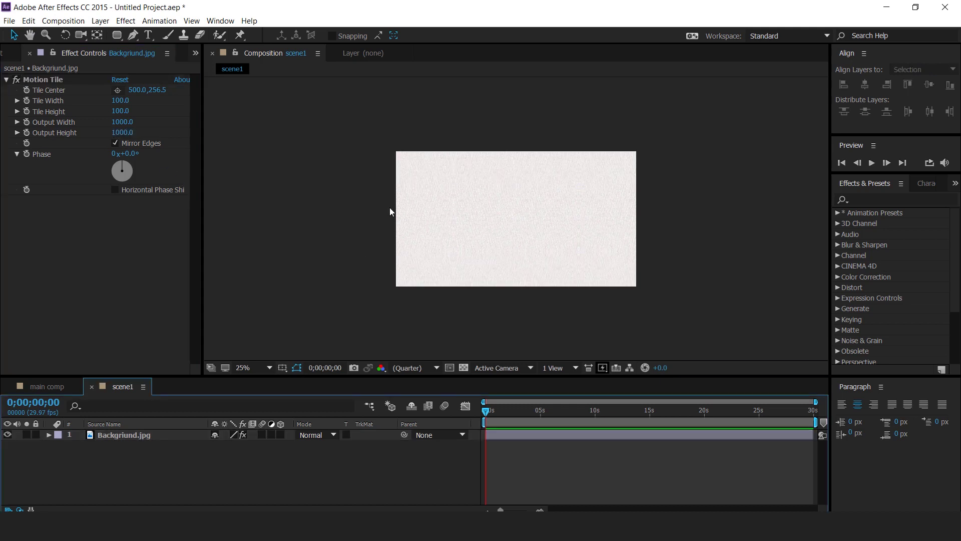
left_click(18, 54)
Create the Bg comp containing image placeholder1 with ink_02.mp4 above it.
left_click(50, 352)
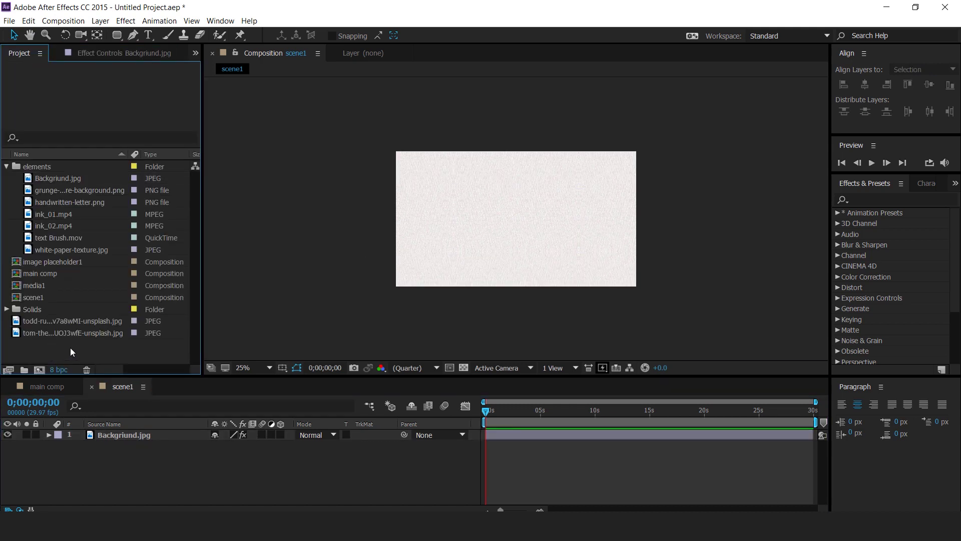
left_click(38, 371)
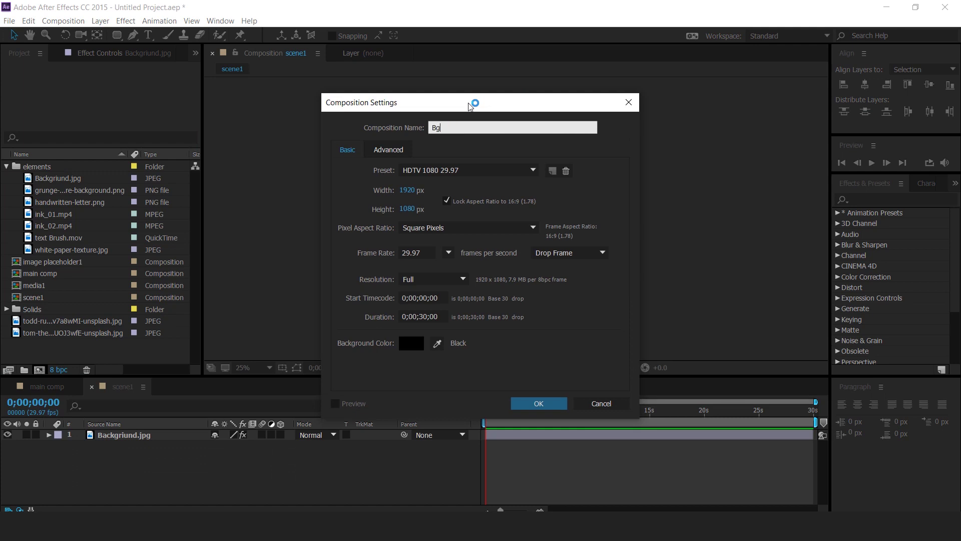
left_click(58, 275)
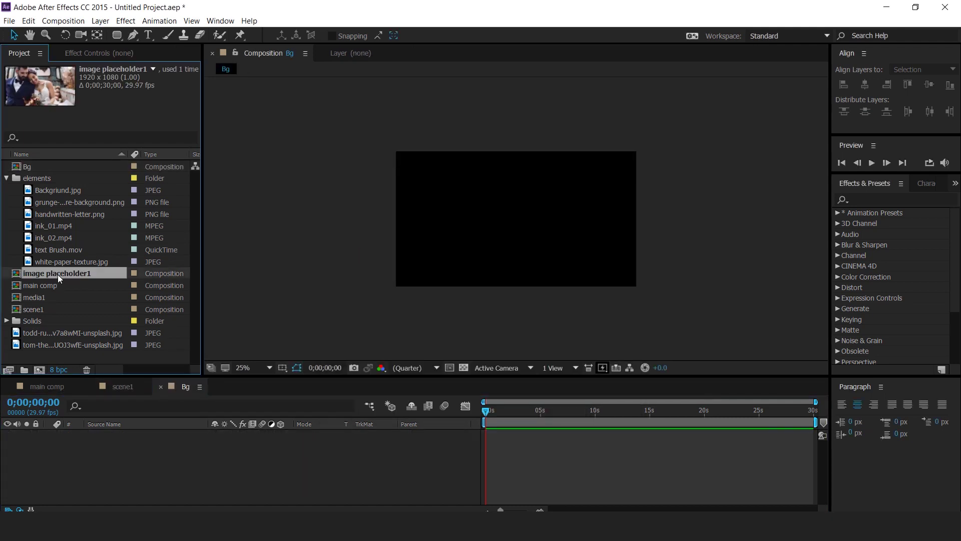
left_click_drag(39, 272, 155, 443)
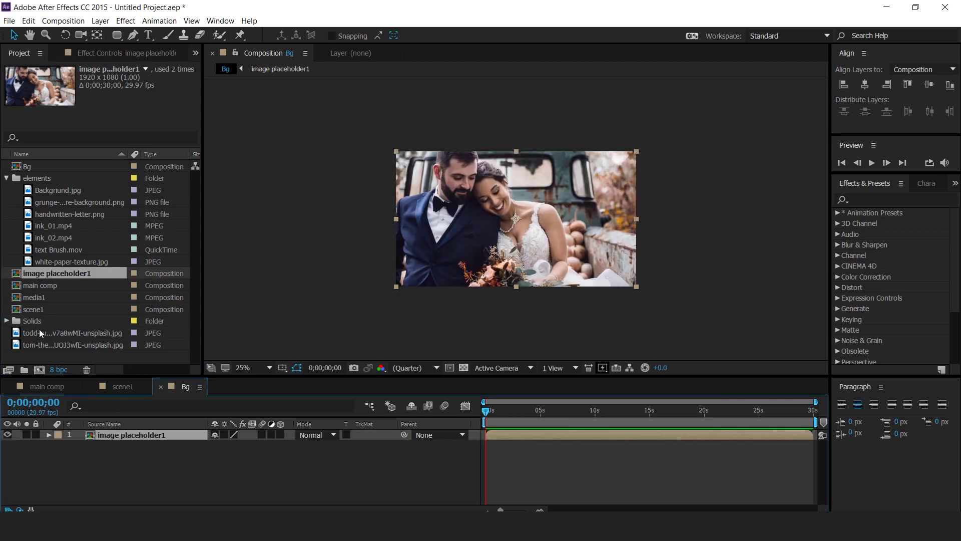
left_click(75, 239)
mouse_move(38, 242)
left_mouse_down()
mouse_move(86, 248)
mouse_move(114, 433)
left_mouse_up()
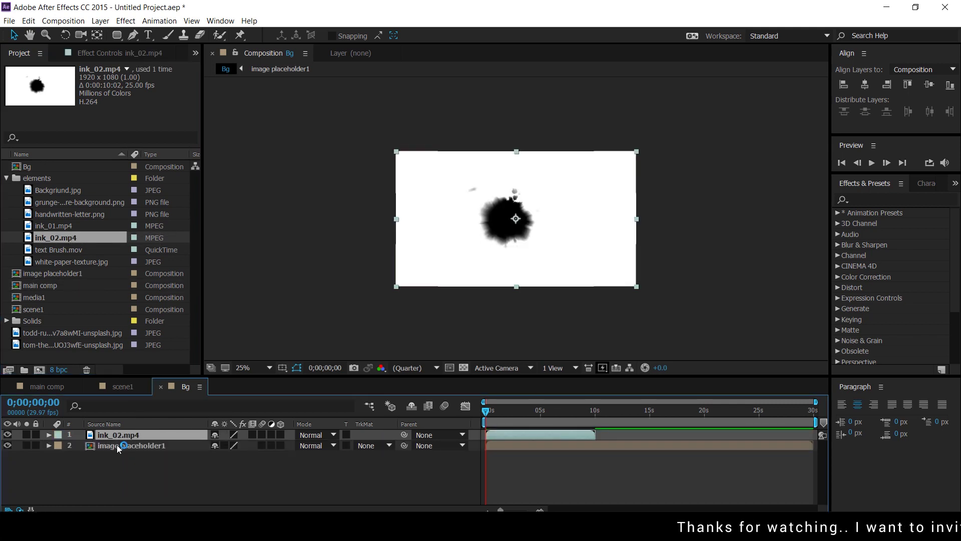
Set image placeholder1's track matte to Luma Inverted and preview the ink reveal.
left_click(378, 446)
left_click(386, 446)
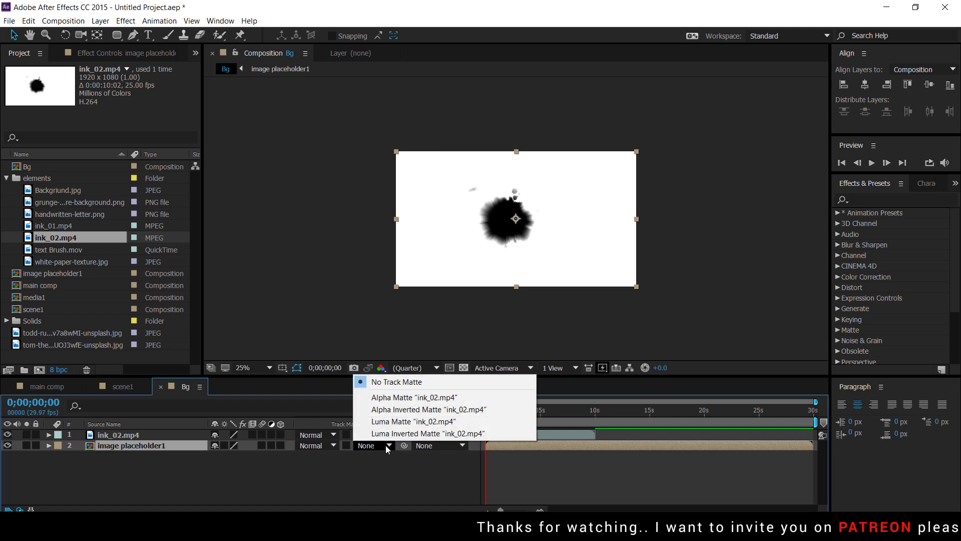
left_click(397, 433)
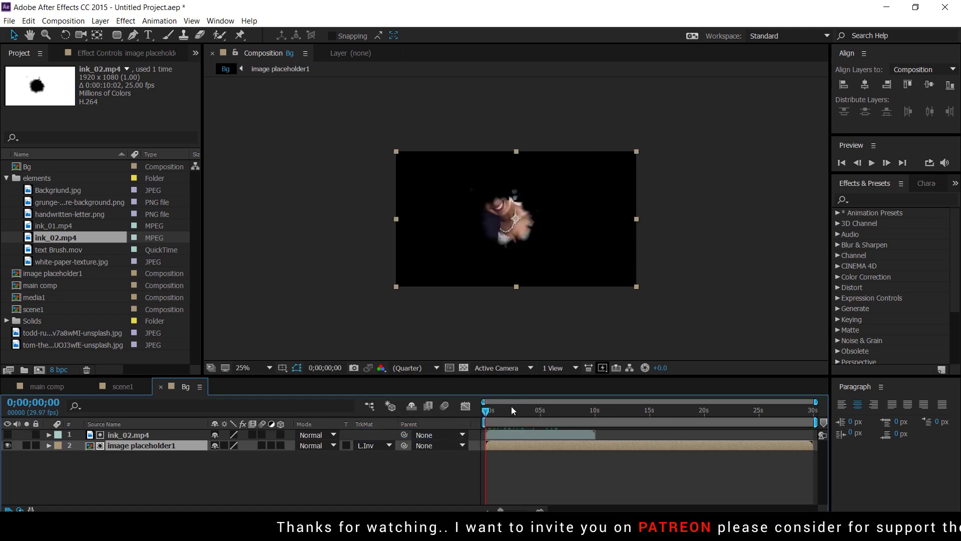
key("space")
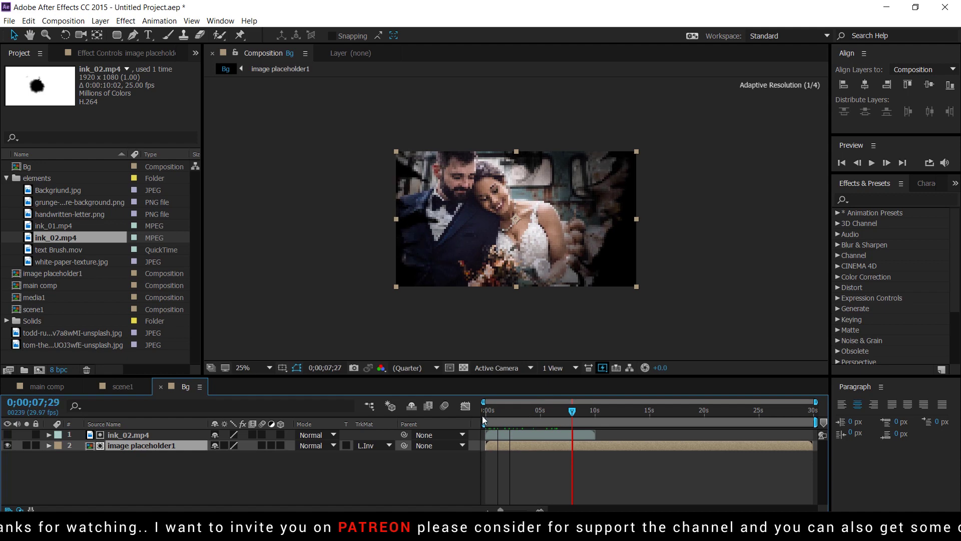
left_click(482, 415)
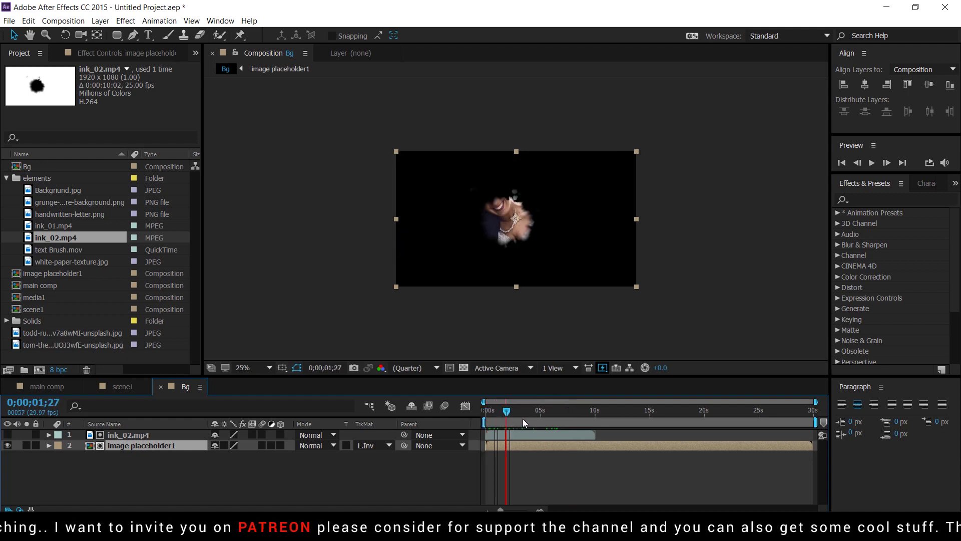
left_click(539, 416)
left_click(422, 481)
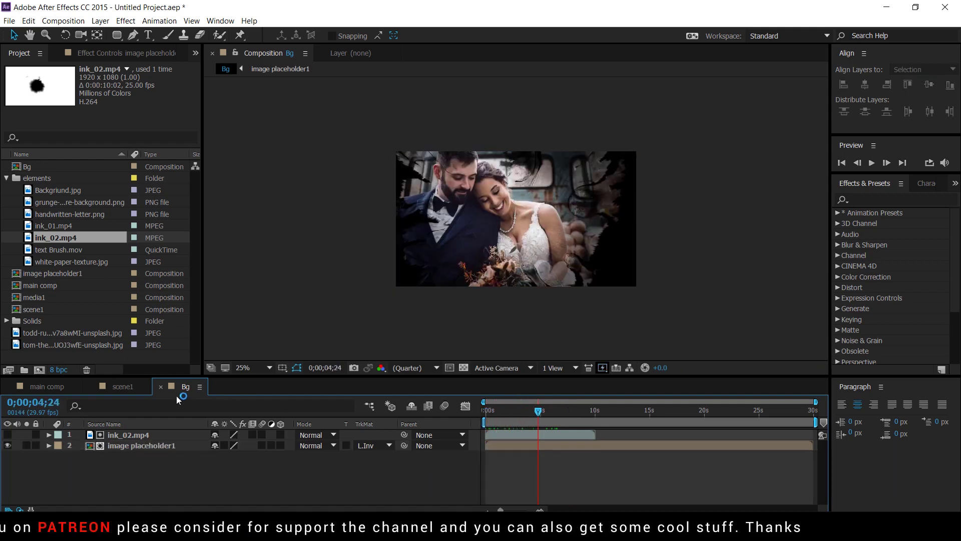
Add the Bg comp into scene1 and preview it.
left_click(160, 387)
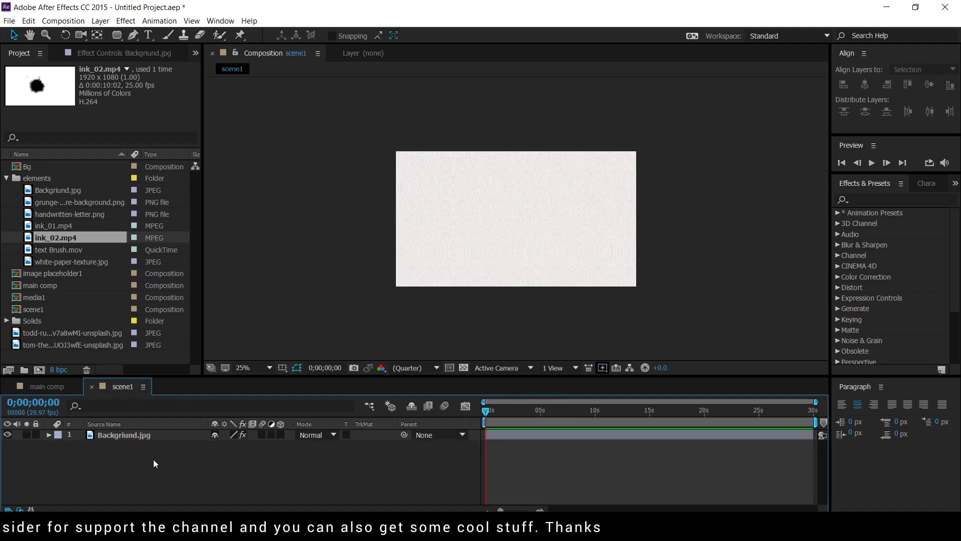
left_click_drag(29, 166, 105, 425)
key("space")
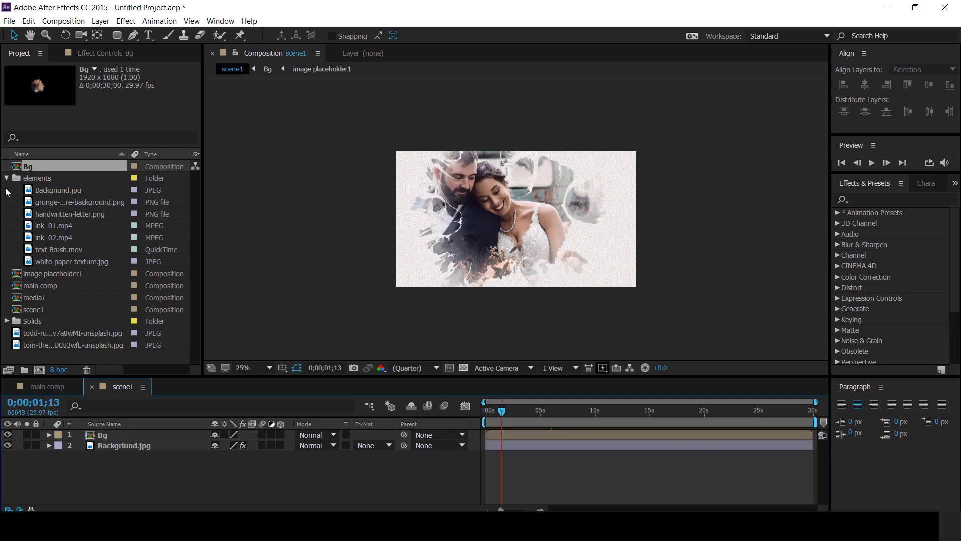
left_click(7, 179)
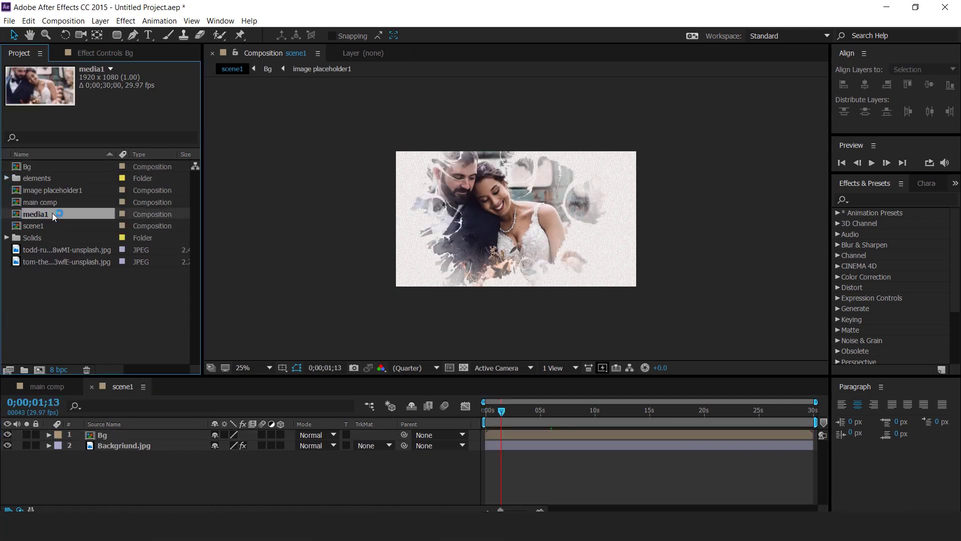
Add media1 on top in scene1 at 70% scale.
left_click_drag(16, 218, 140, 432)
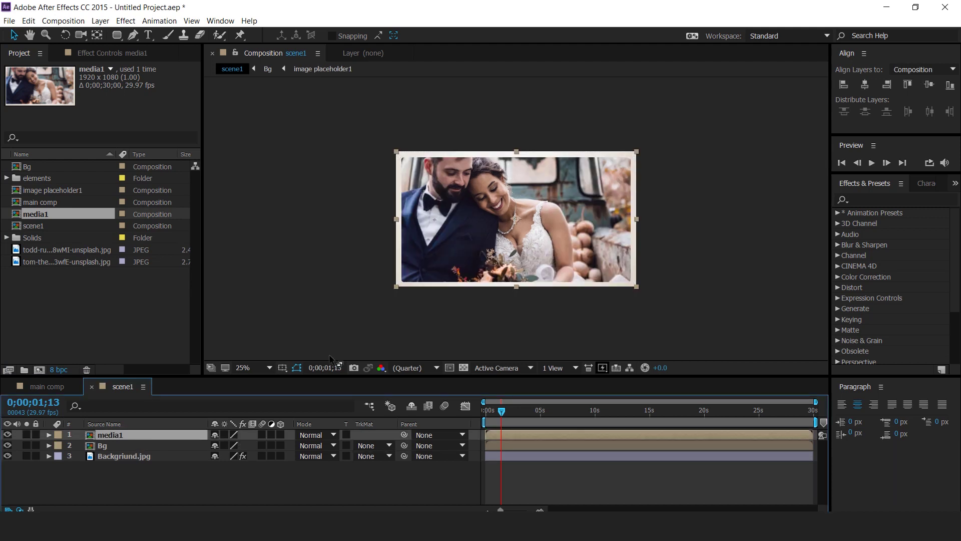
key("s")
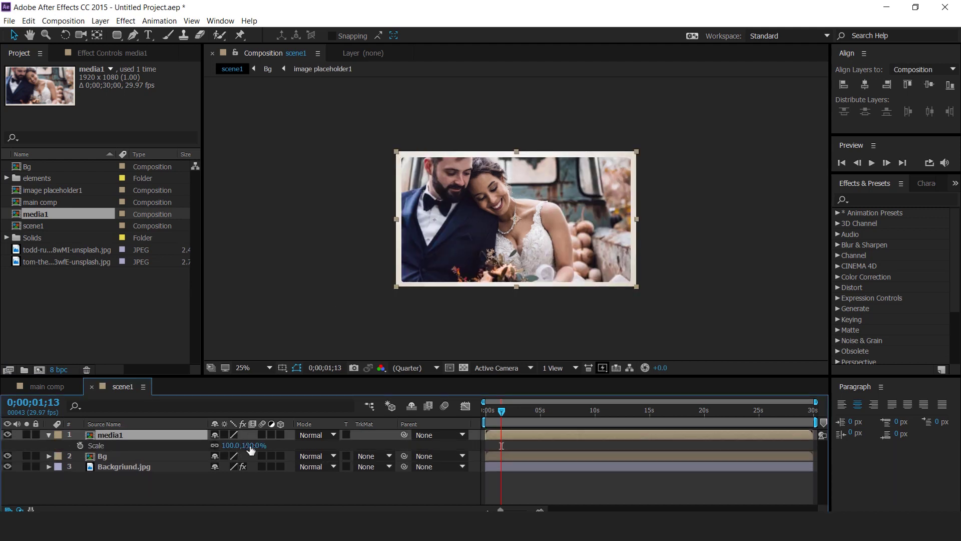
left_click(251, 446)
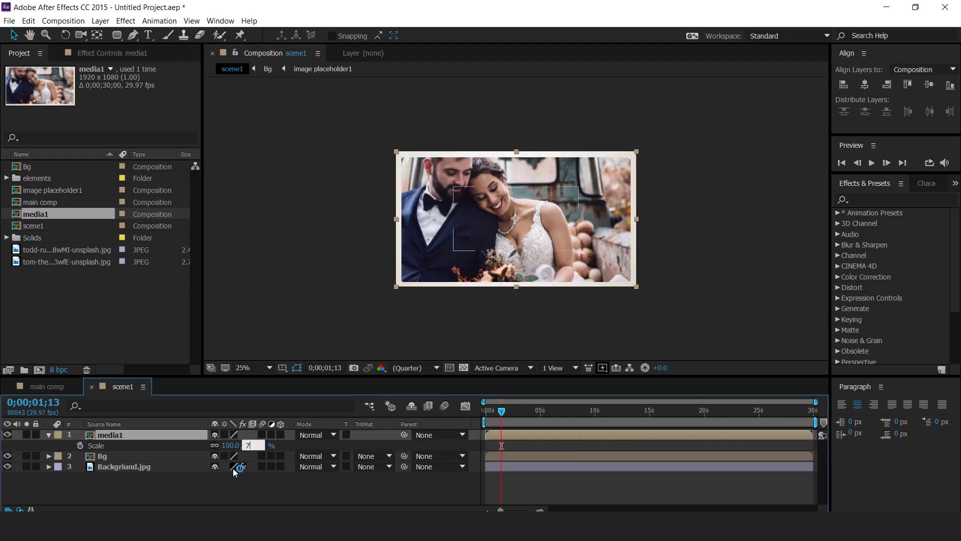
type("70")
key("Return")
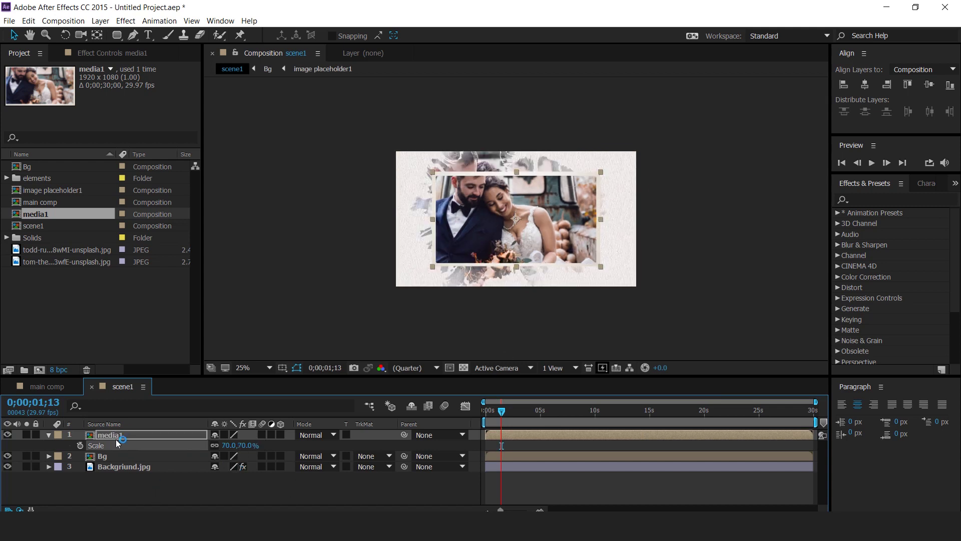
Apply Drop Shadow to media1 with Distance 0 and Softness 145.
key("ctrl+space")
type("drop")
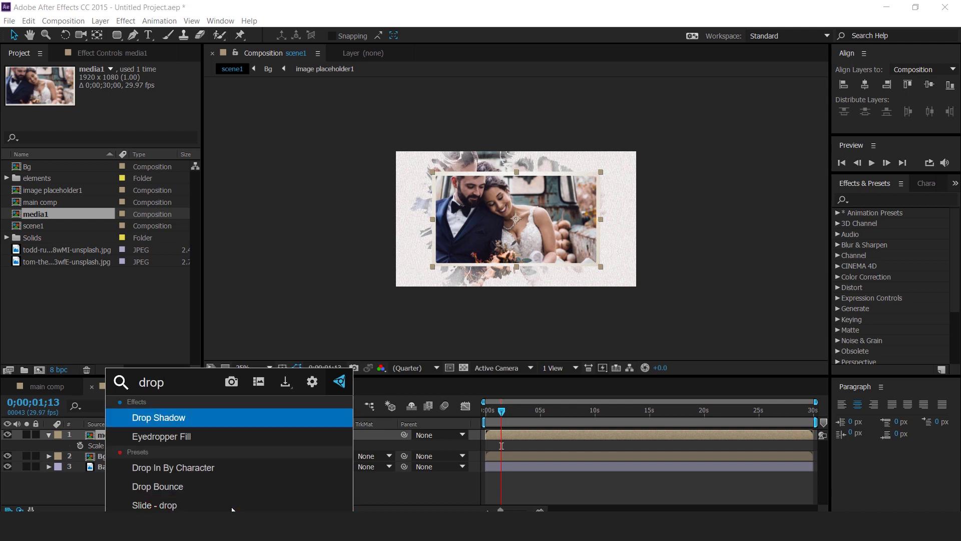
key("Return")
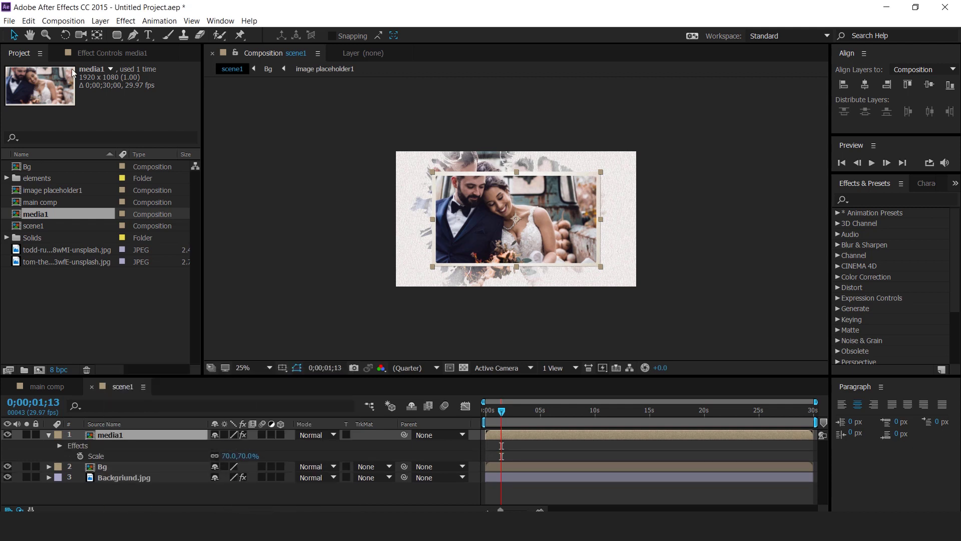
left_click(104, 54)
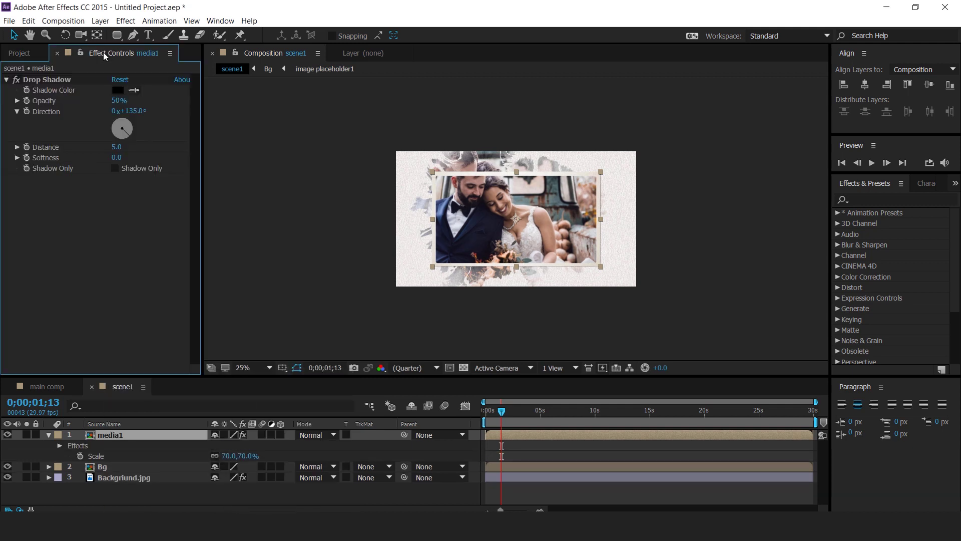
left_click(118, 148)
type("0")
key("Return")
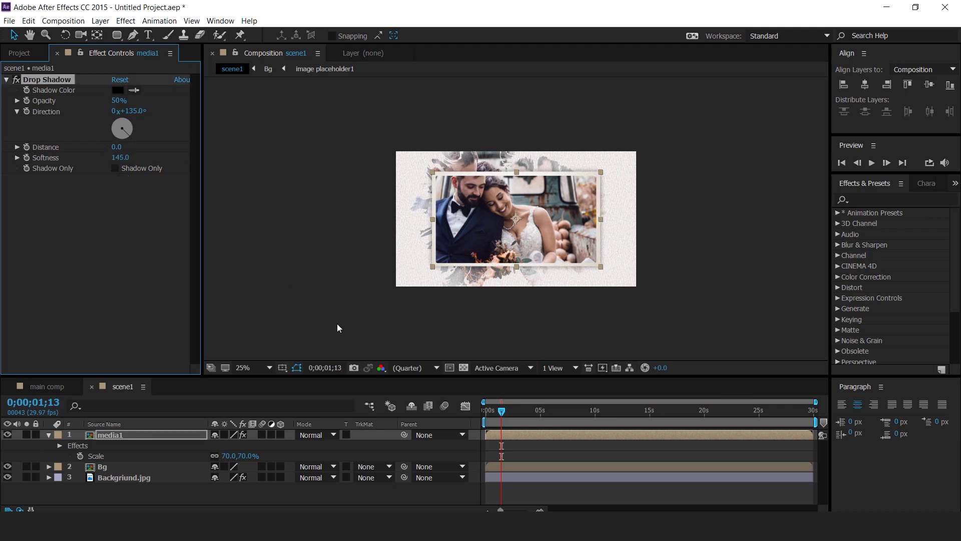
left_click(643, 208)
left_click(49, 436)
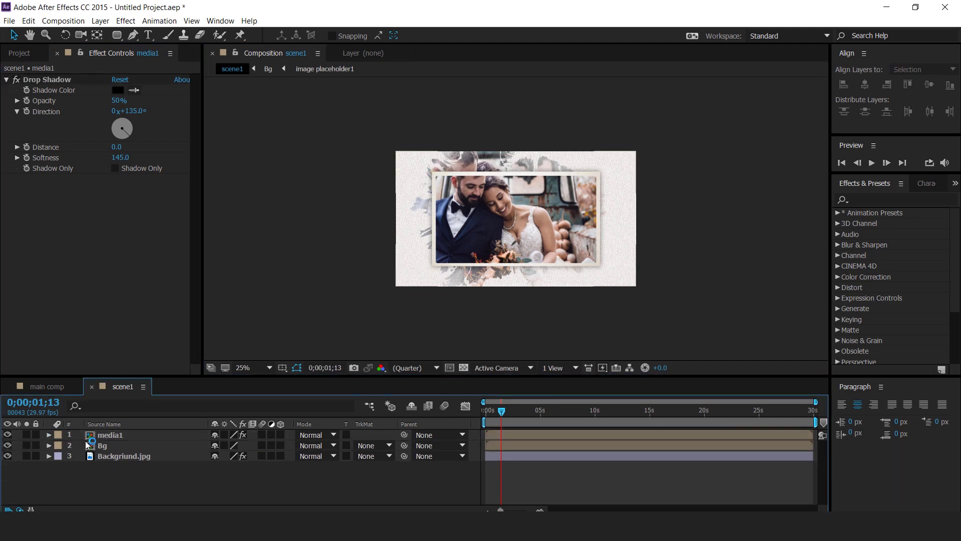
Add handwritten-letter.png to scene1 at 50% scale on the photo's left edge.
left_click(19, 52)
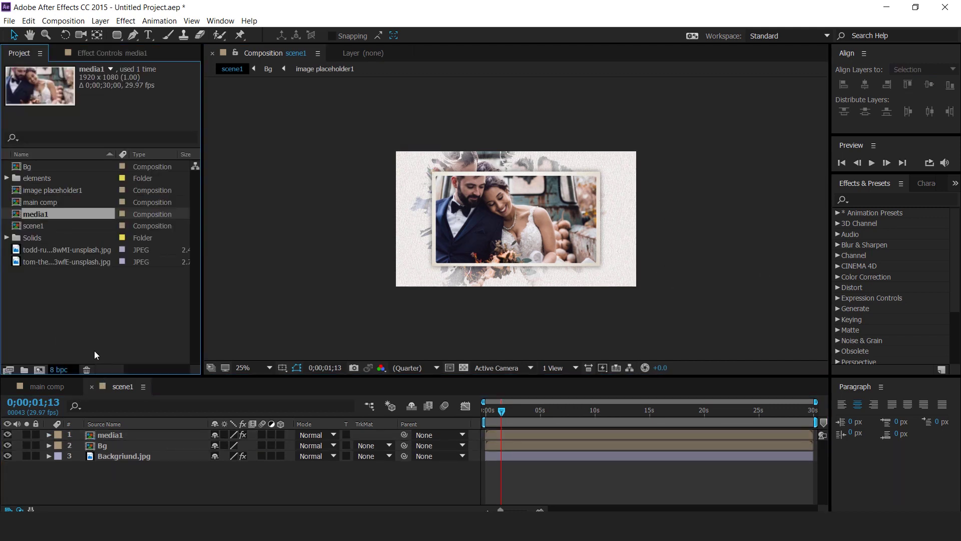
left_click(88, 313)
left_click(50, 179)
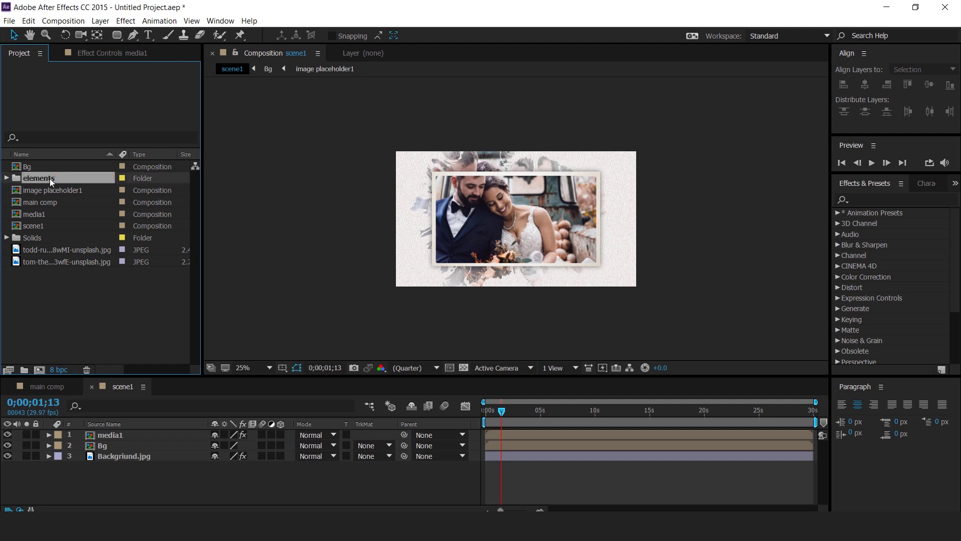
left_click(6, 178)
left_click(63, 215)
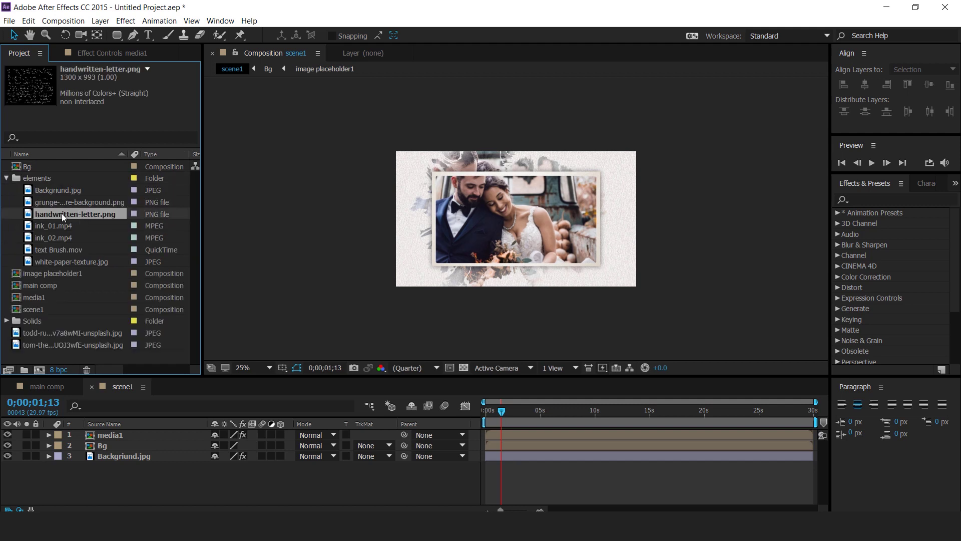
left_click_drag(73, 221, 120, 440)
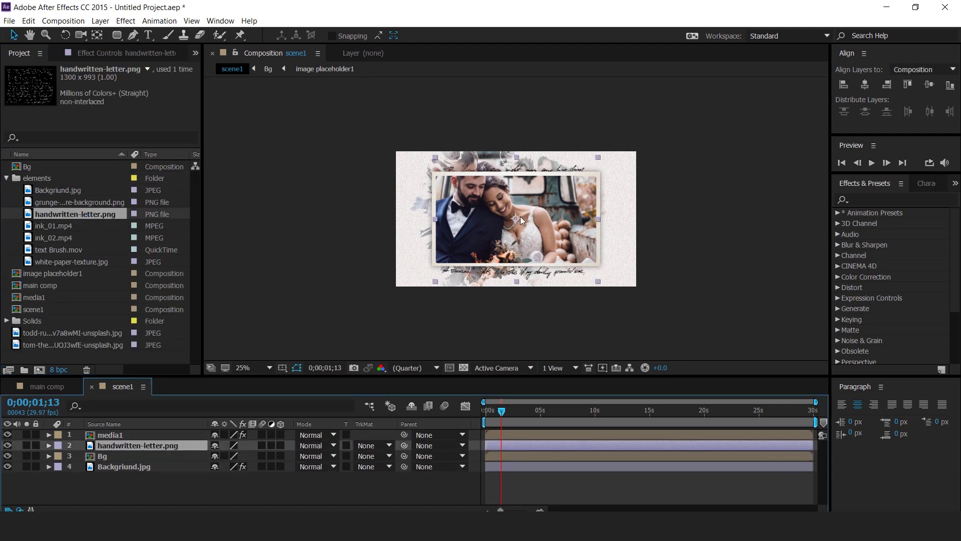
left_click_drag(446, 201, 445, 206)
key("s")
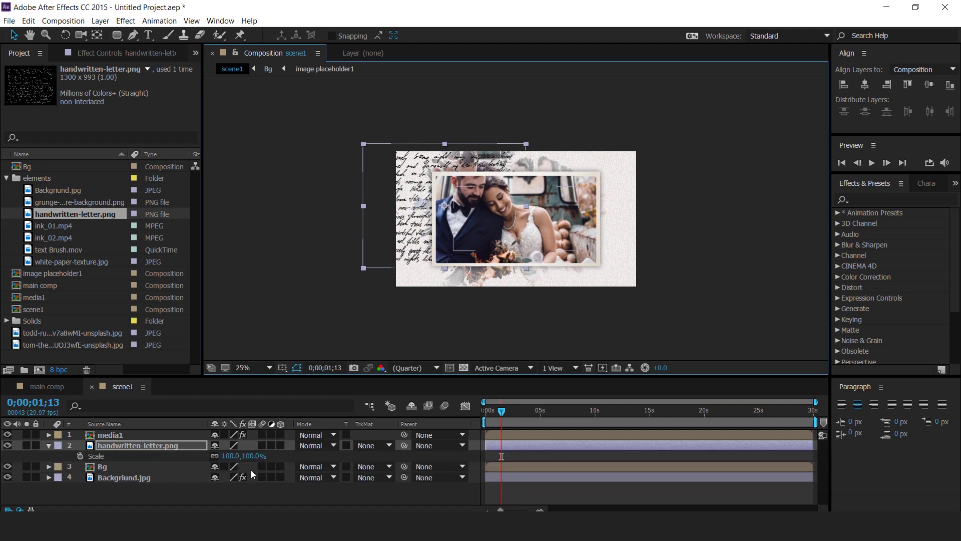
left_click(249, 460)
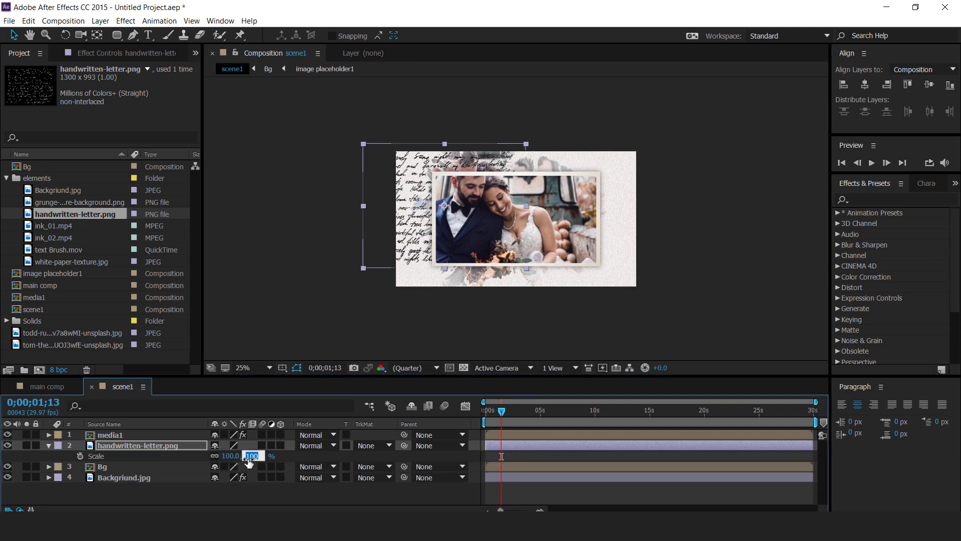
key("Return")
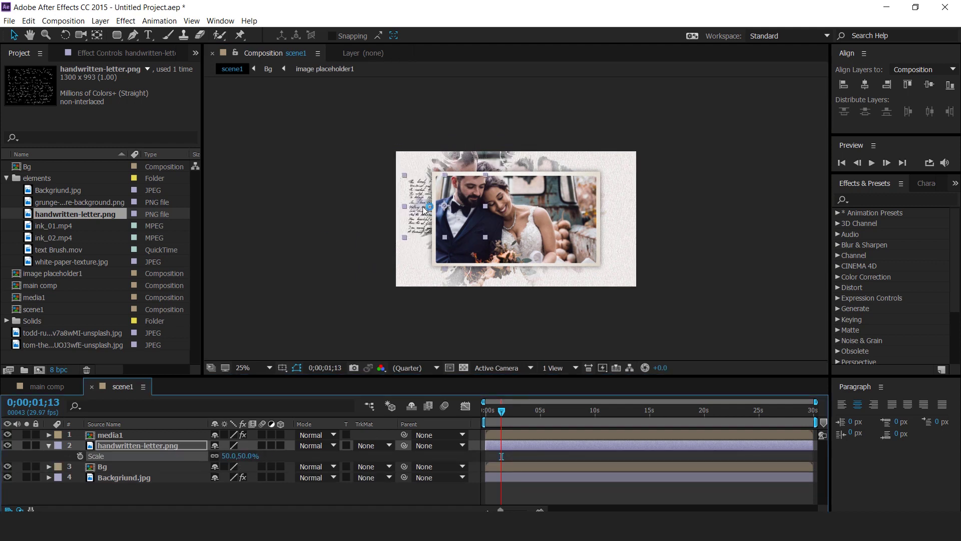
left_click_drag(425, 210, 405, 191)
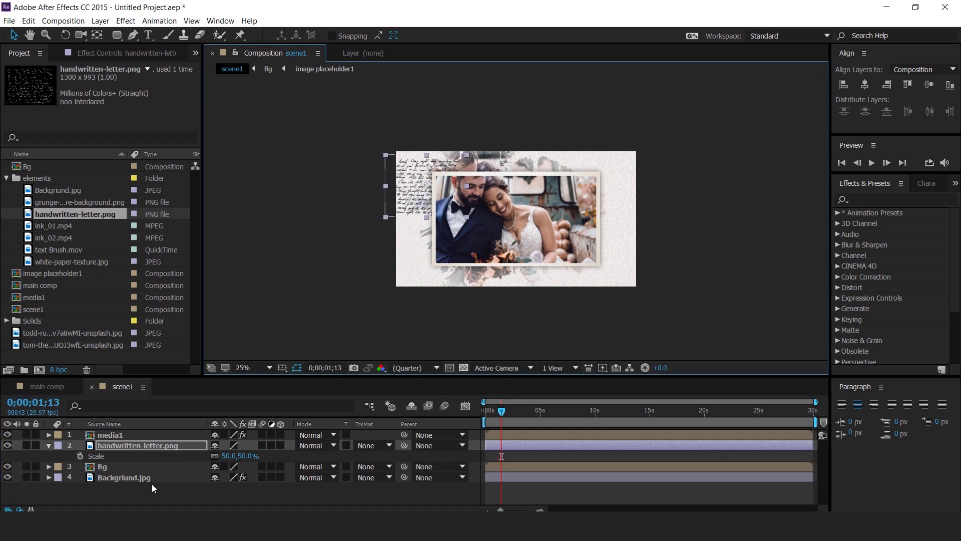
Duplicate the letter layer and move the copy to the photo's right side.
left_click(138, 447)
key("ctrl+d")
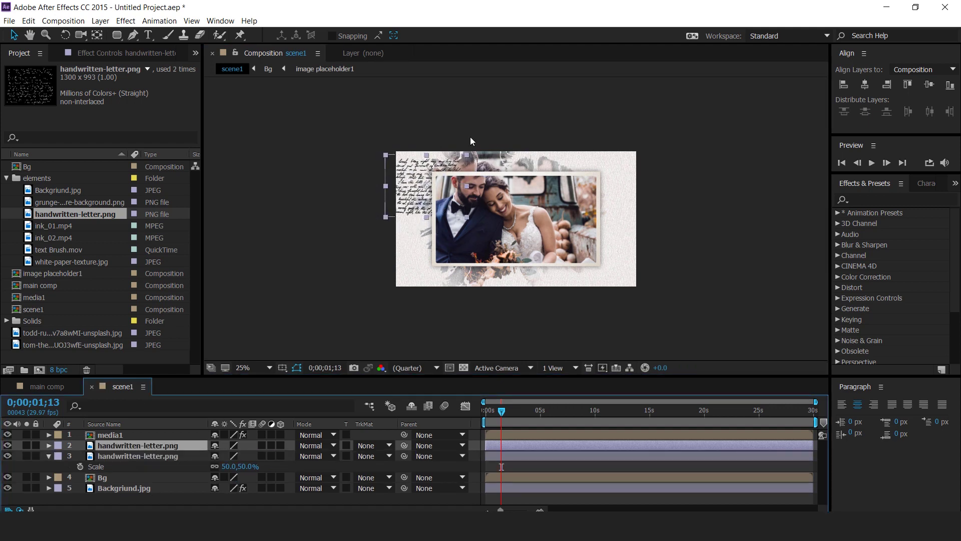
left_click_drag(428, 190, 624, 264)
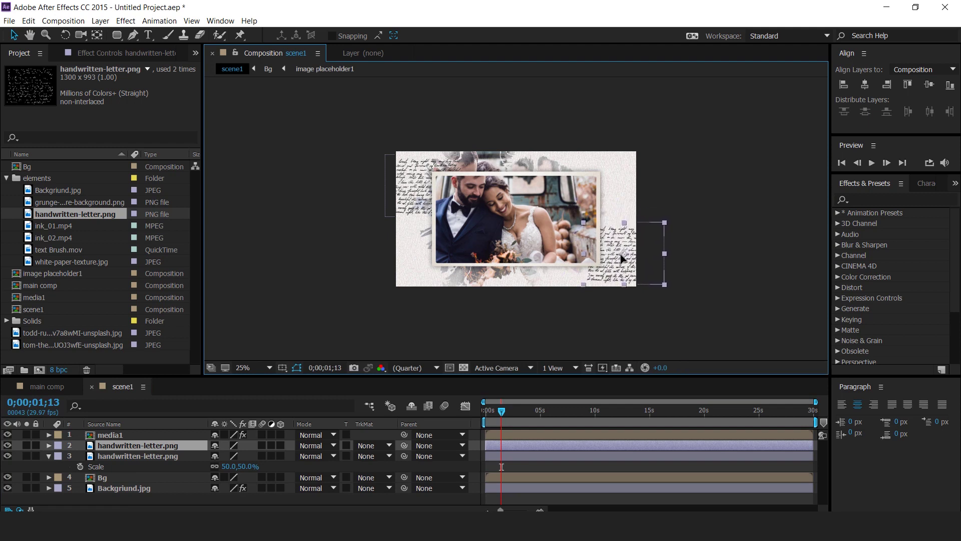
Set both handwritten-letter layers to 30% opacity.
left_click(136, 456, "shift")
key("t")
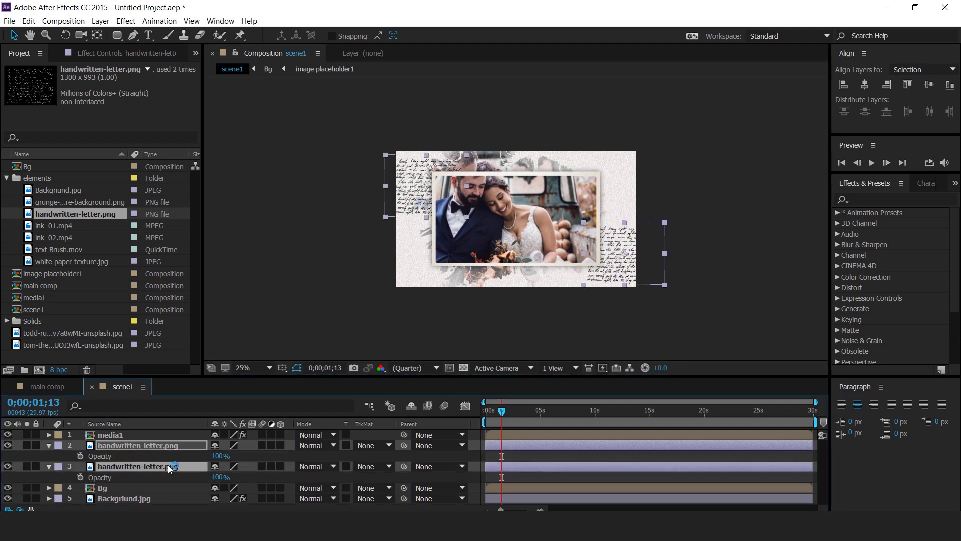
left_click(215, 456)
type("50")
key("Return")
type("30")
key("Return")
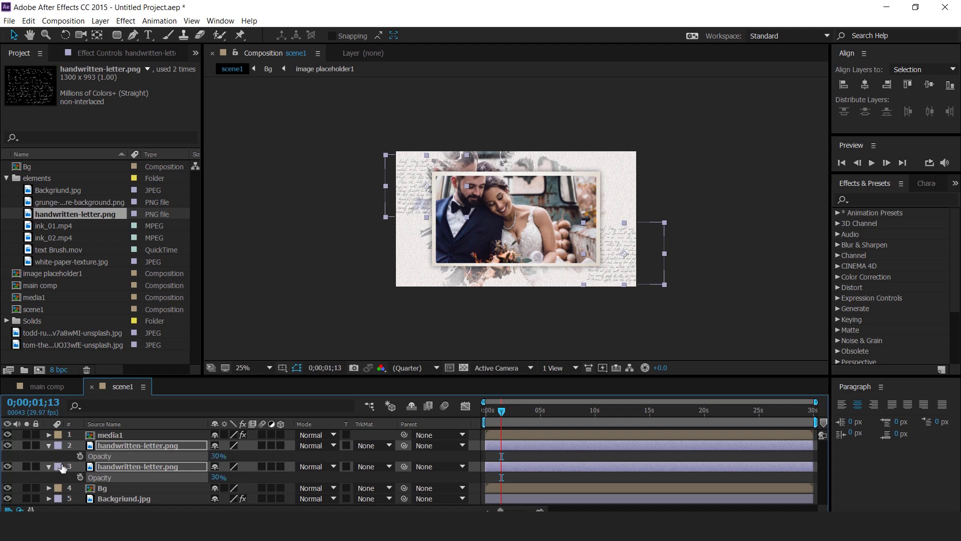
left_click(48, 445)
Add ink_01.mp4 below media1 at 50% scale, lower left, with Multiply blending.
left_click(165, 494)
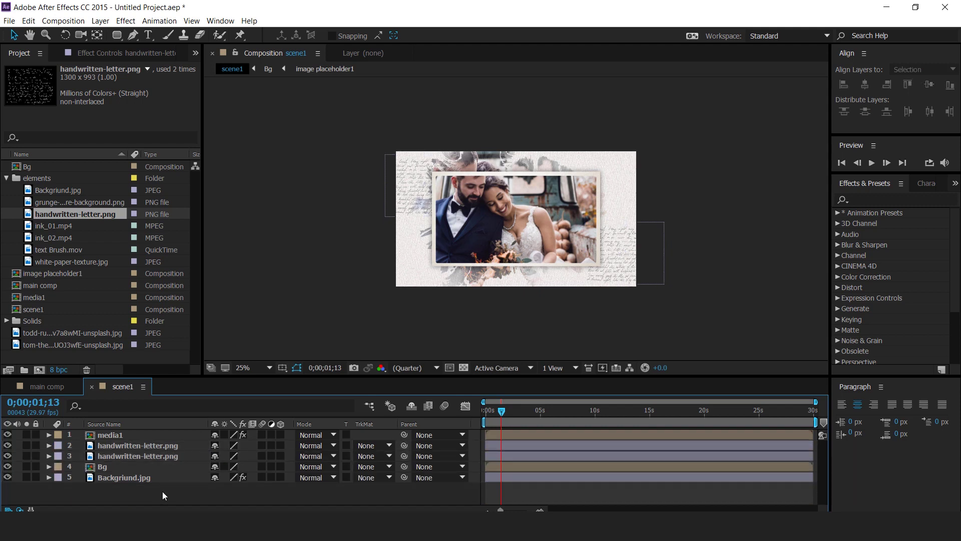
left_click(48, 226)
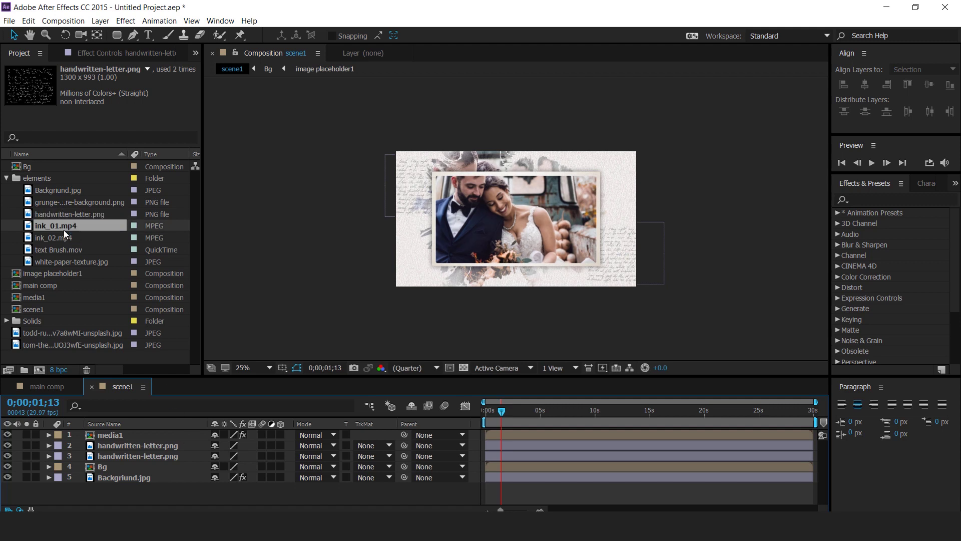
left_click_drag(29, 231, 126, 445)
left_click(126, 445)
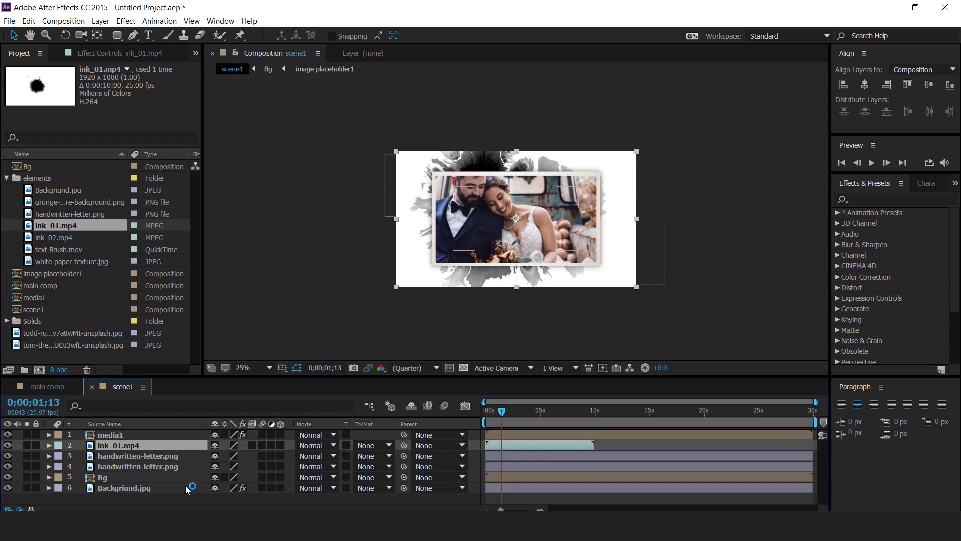
key("s")
left_click(232, 456)
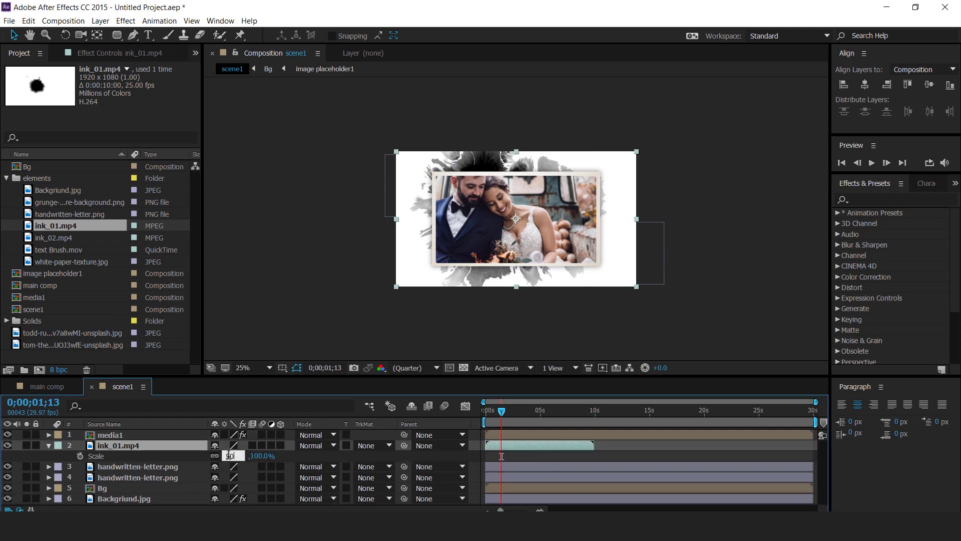
key("Return")
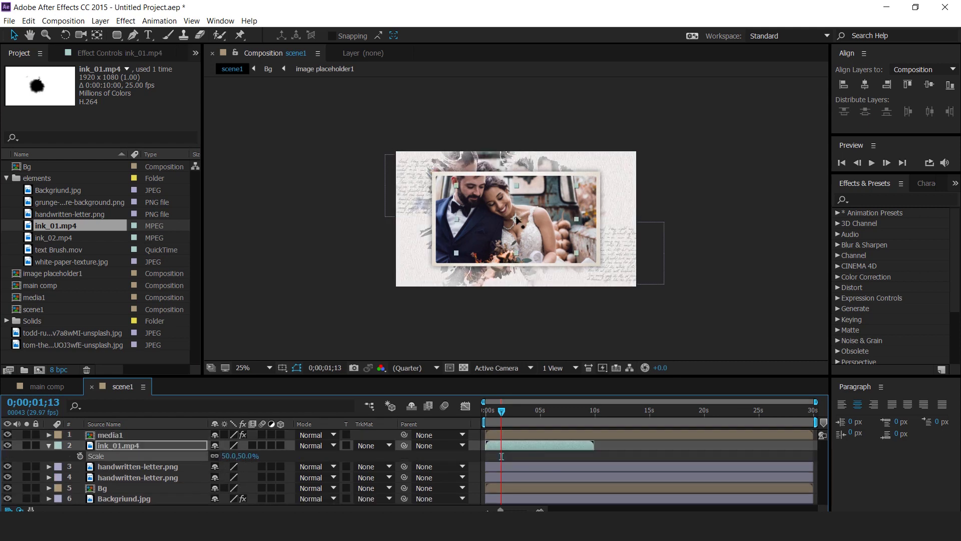
left_click_drag(516, 219, 444, 249)
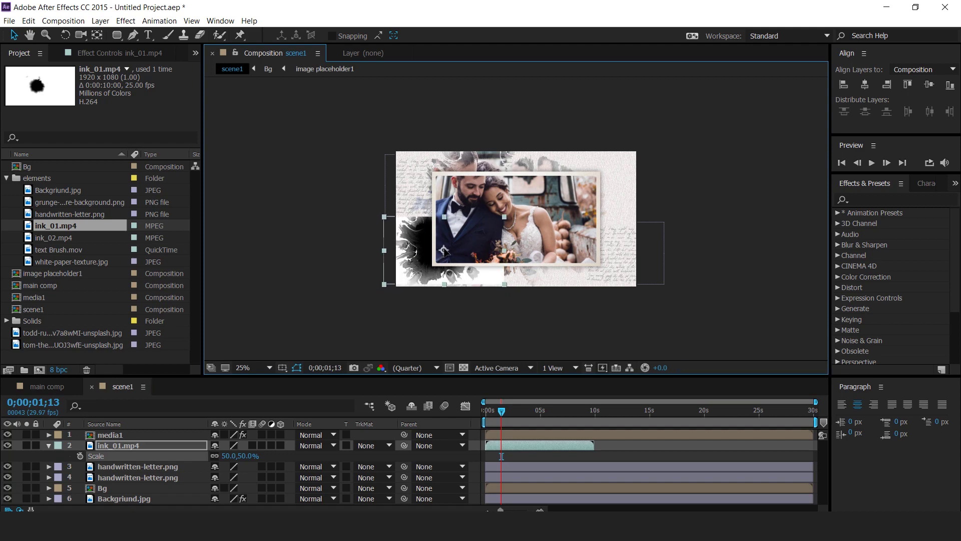
left_click(321, 444)
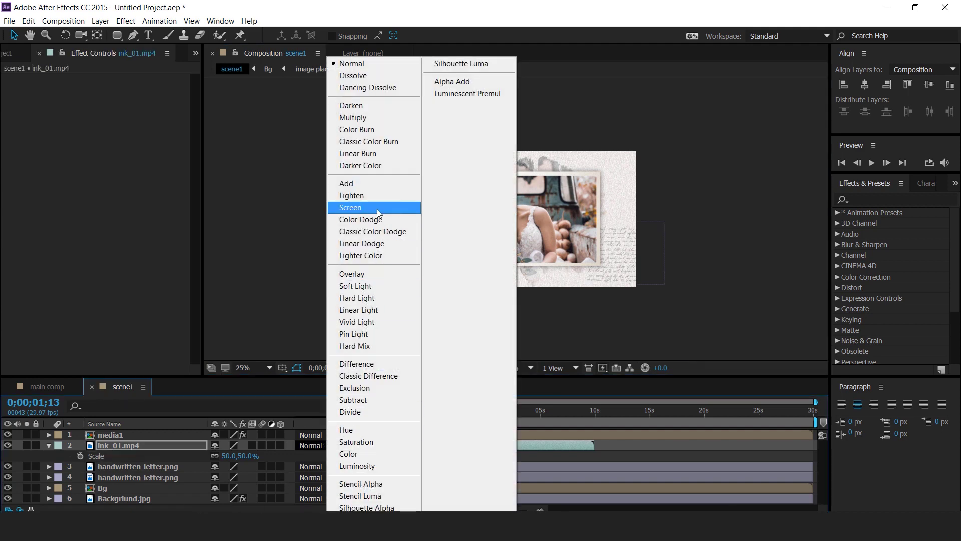
left_click(352, 117)
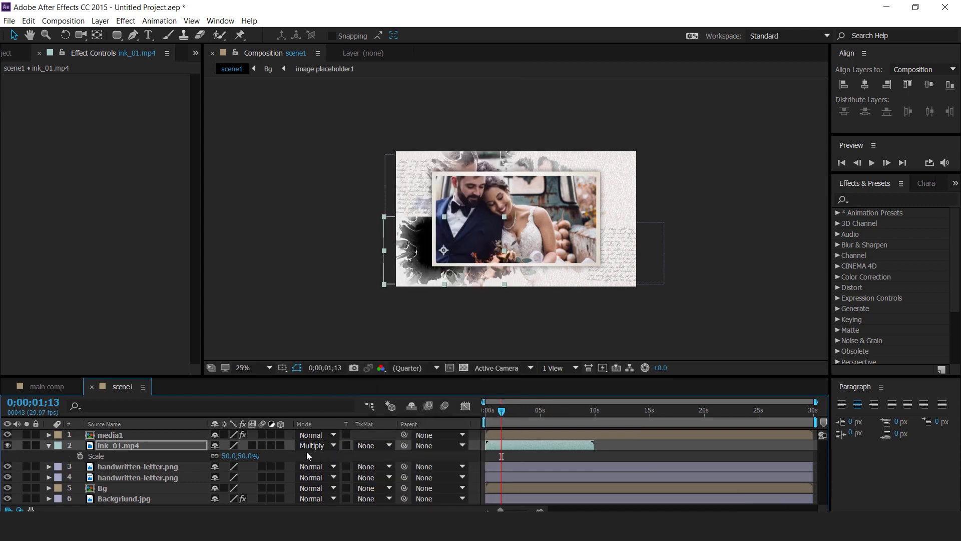
Apply a Tint effect to ink_01.mp4 with Map Black To light blue 8EC5EB.
key("ctrl+space")
type("tint")
key("Return")
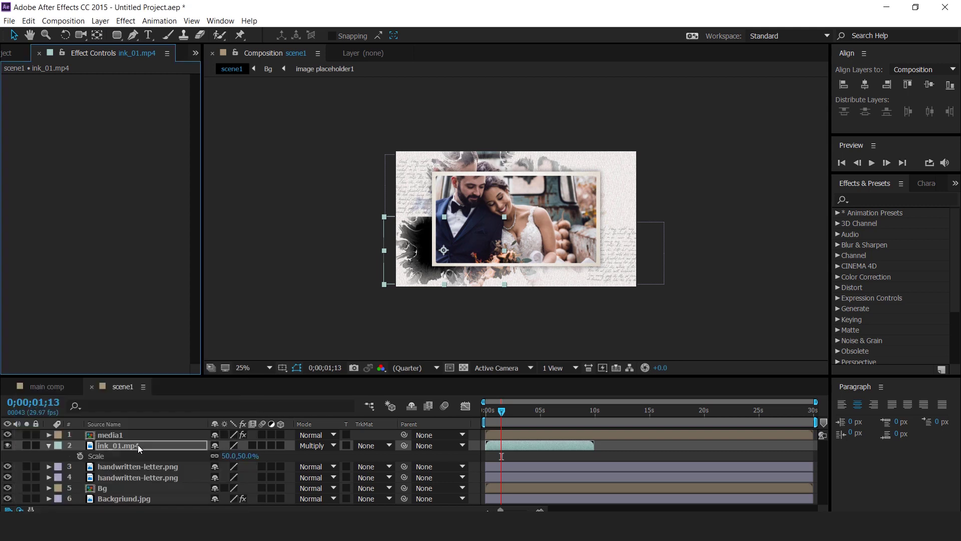
left_click(118, 90)
left_click(712, 398)
left_click(601, 340)
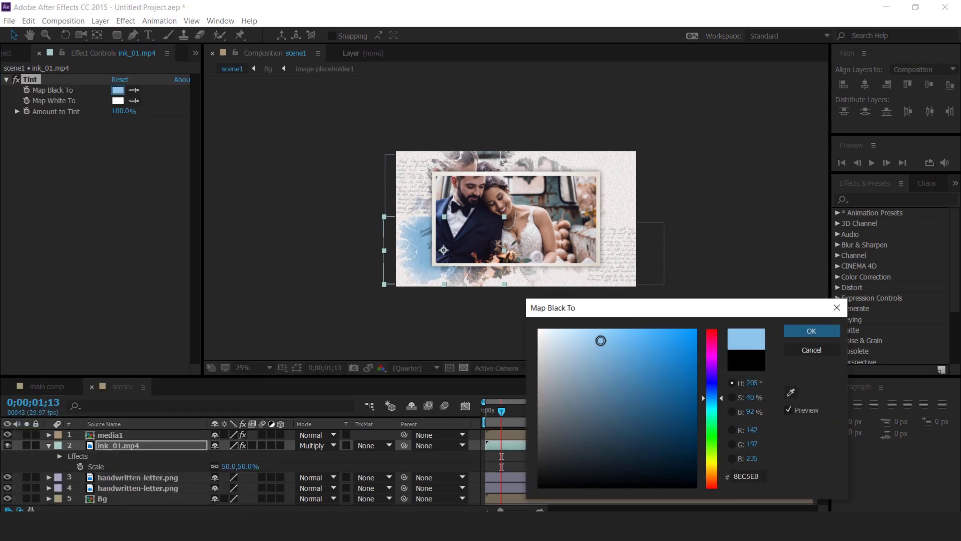
left_click(593, 332)
left_click(800, 331)
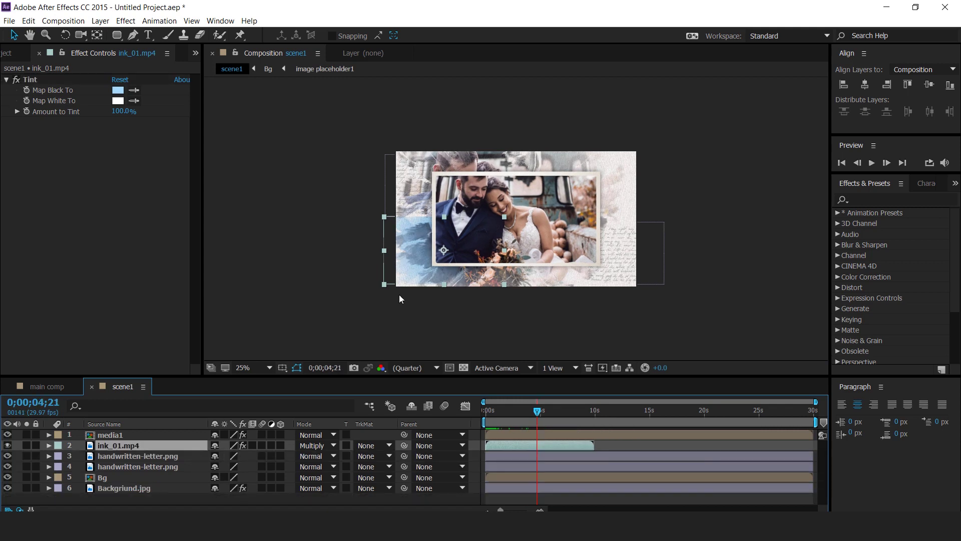
Rotate the ink splash to a new angle and preview the scene.
key("w")
left_click_drag(400, 299, 494, 316)
key("v")
left_click(506, 351)
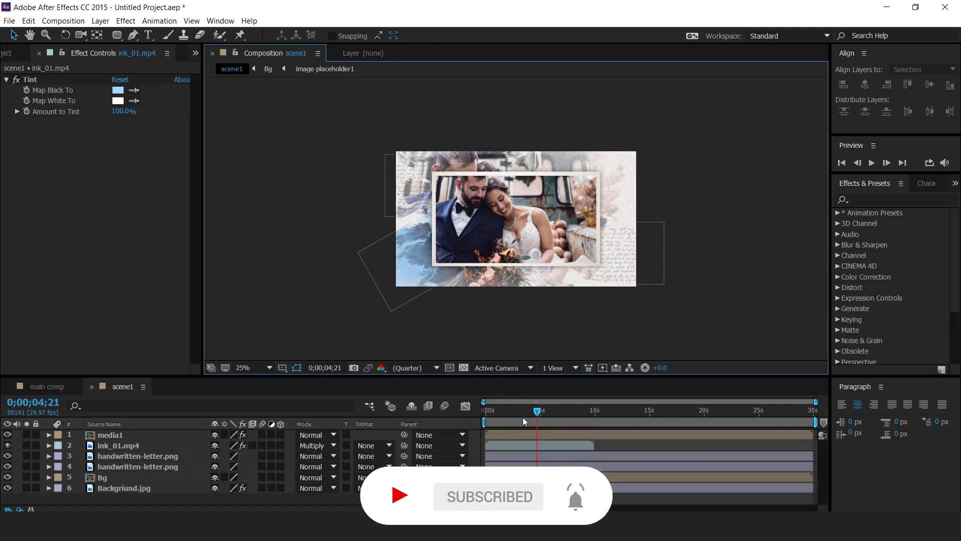
key("space")
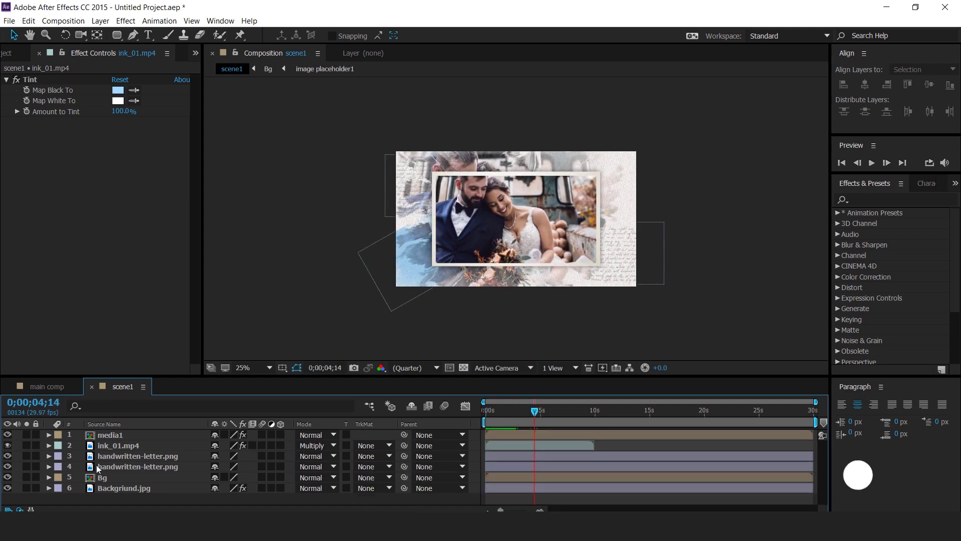
Draw a closed, curved Pen-tool mask over the ink_01.mp4 splash toward the lower left.
left_click(107, 435)
left_click(48, 435)
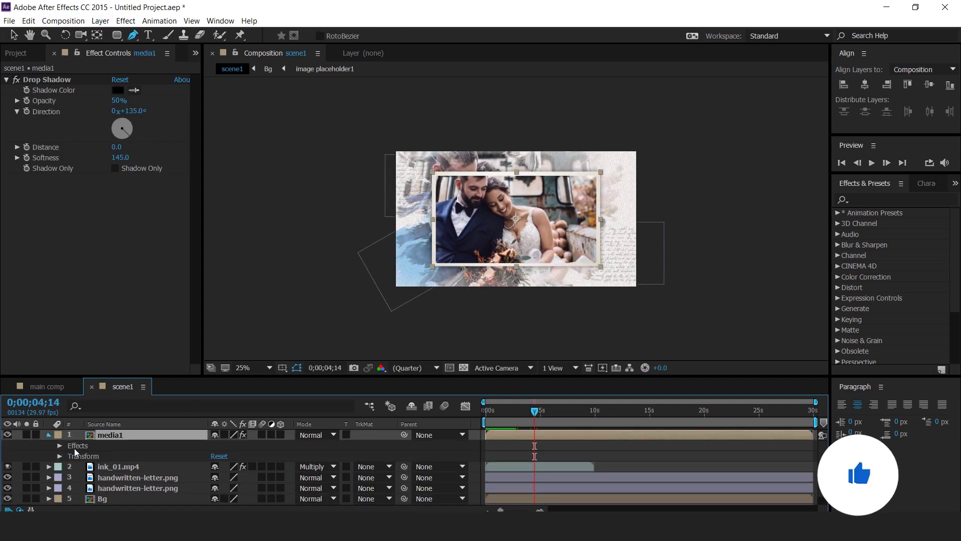
left_click(49, 434)
left_click(118, 445)
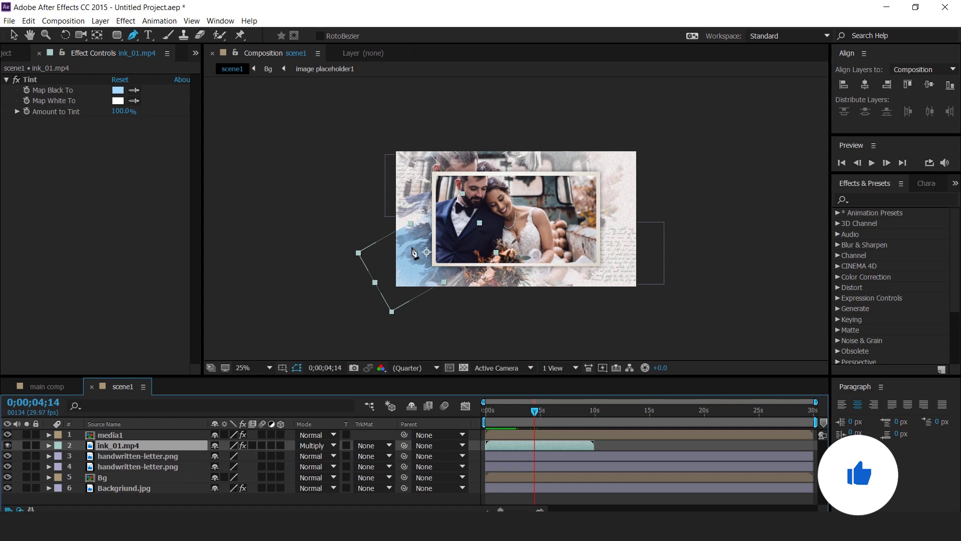
left_click(386, 249)
left_click_drag(446, 214, 479, 232)
left_click_drag(397, 303, 315, 308)
mouse_move(386, 250)
left_mouse_down()
mouse_move(398, 234)
mouse_move(380, 249)
left_mouse_up()
left_click_drag(403, 299, 422, 291)
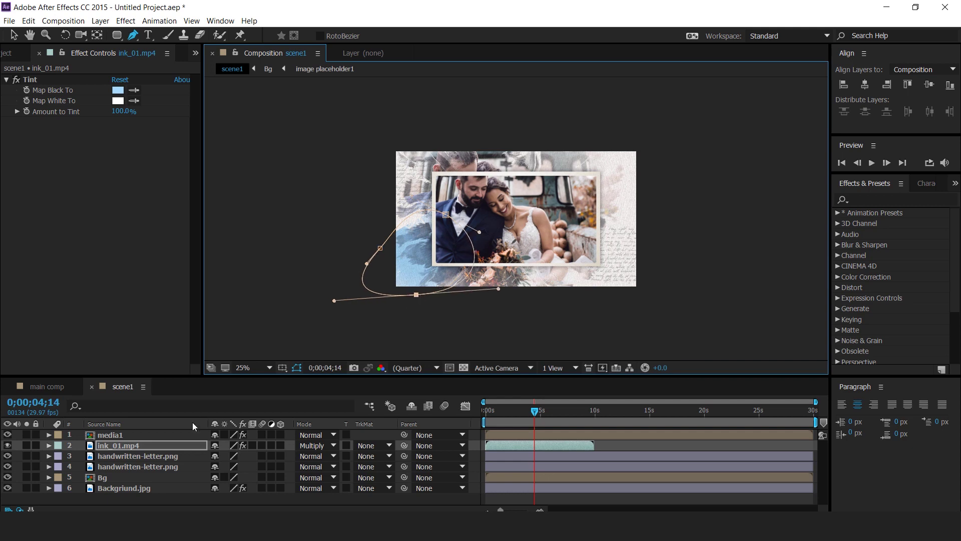
Feather Mask 1 on ink_01.mp4 heavily, to about 391 pixels.
left_click(49, 446)
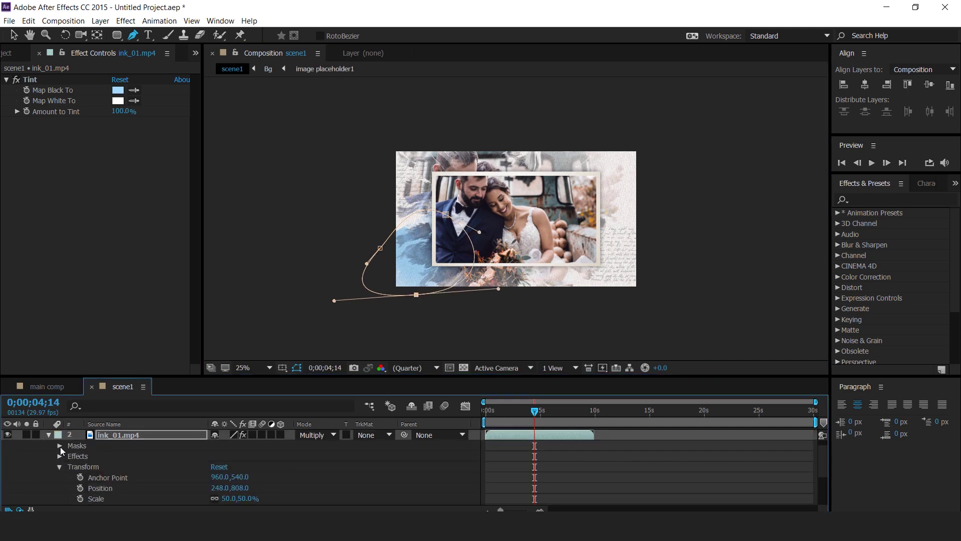
left_click(59, 446)
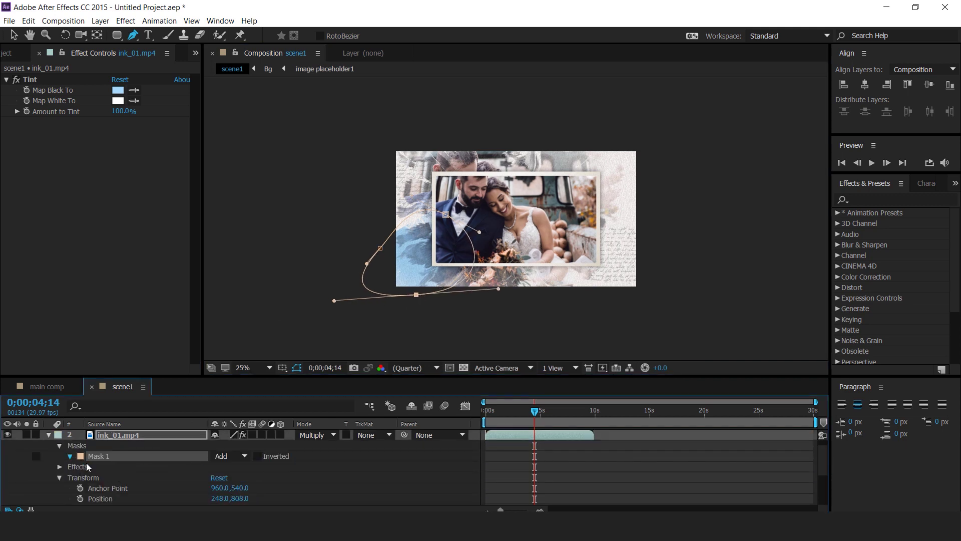
left_click_drag(242, 477, 332, 477)
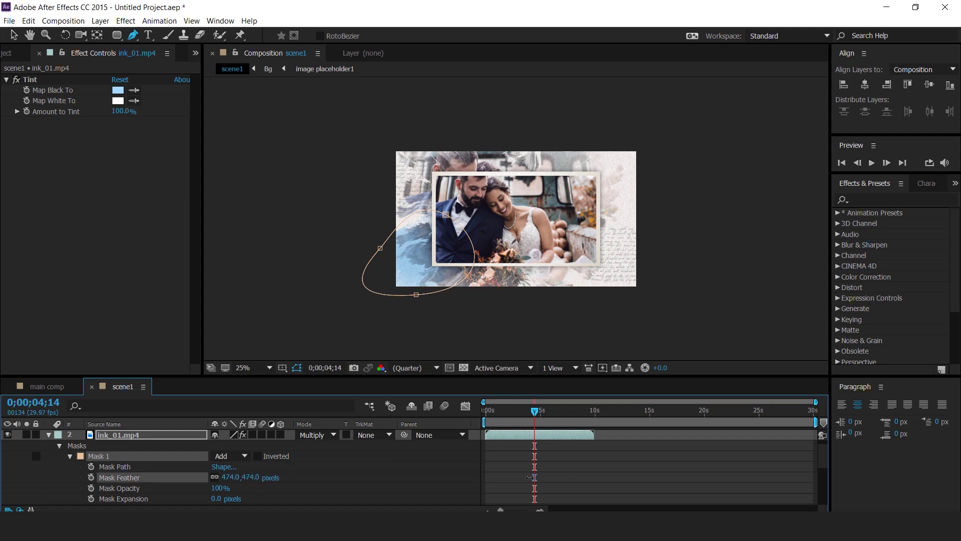
left_click_drag(528, 477, 473, 474)
left_click(48, 435)
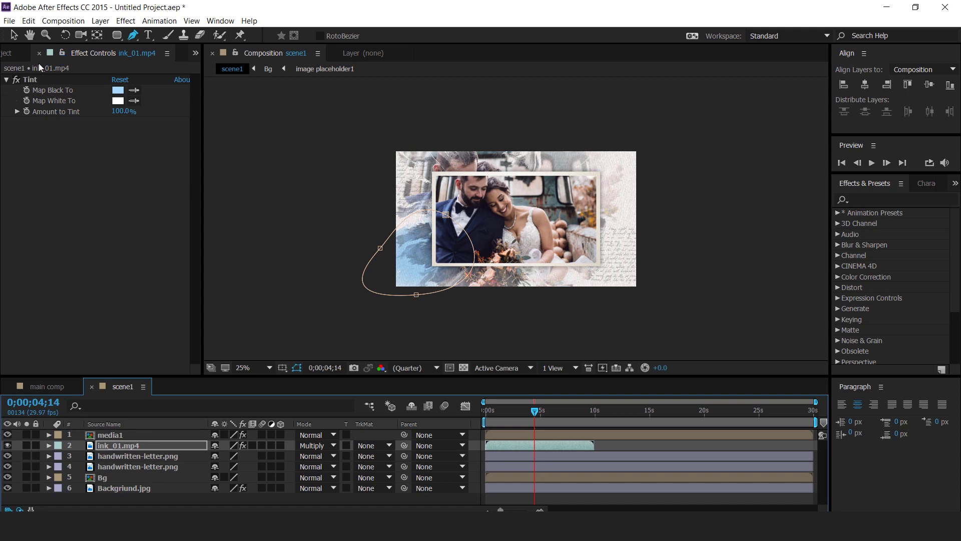
left_click(14, 34)
Duplicate the ink splash, move the copy to the upper right and tint it pink.
left_click(125, 446)
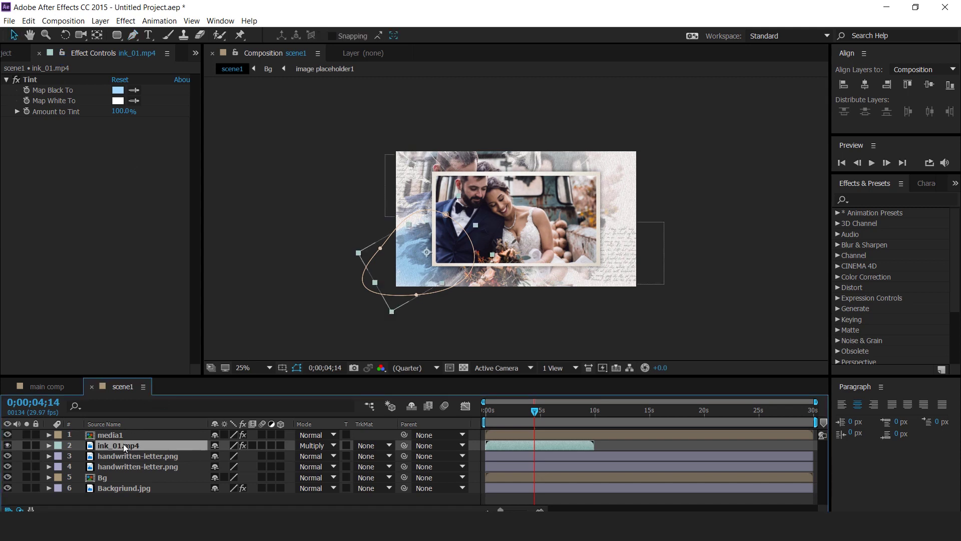
key("ctrl+d")
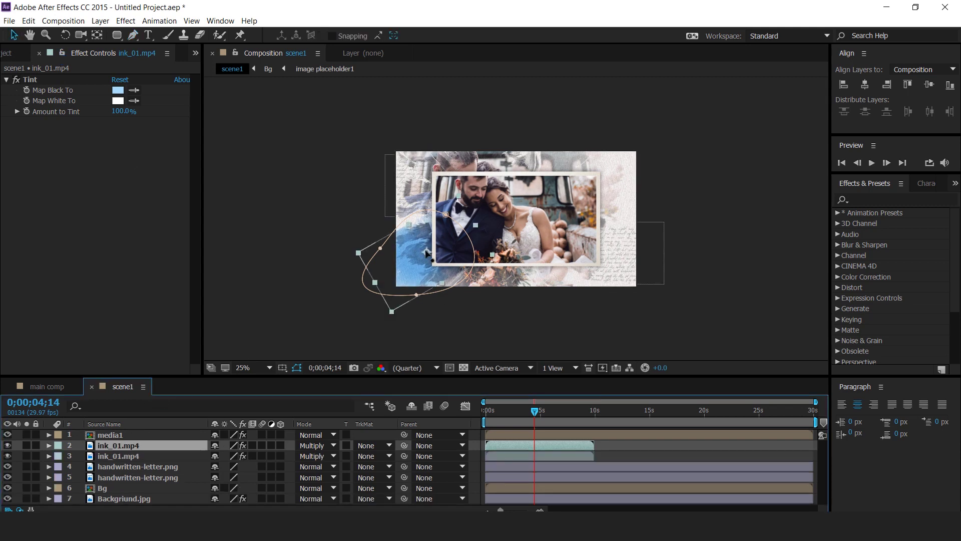
left_click_drag(427, 254, 711, 122)
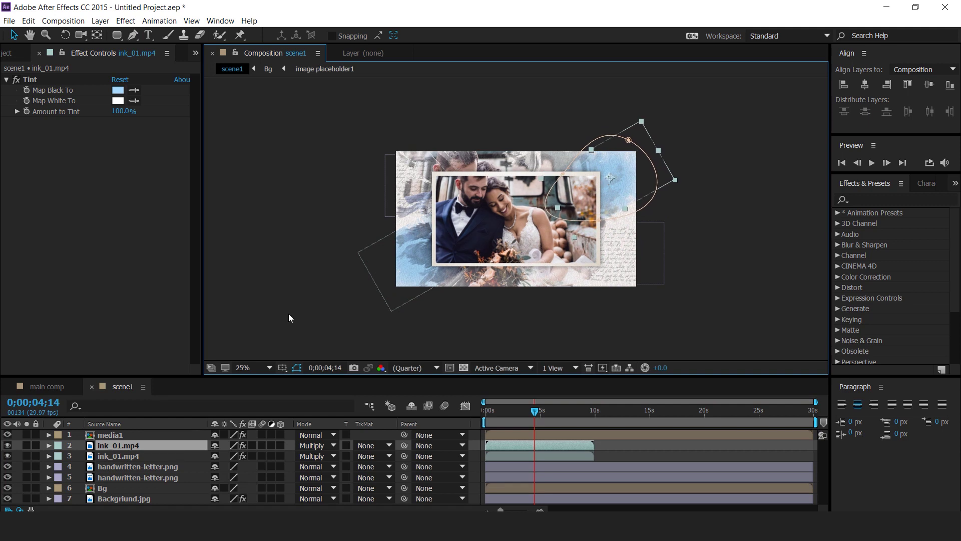
left_click(118, 91)
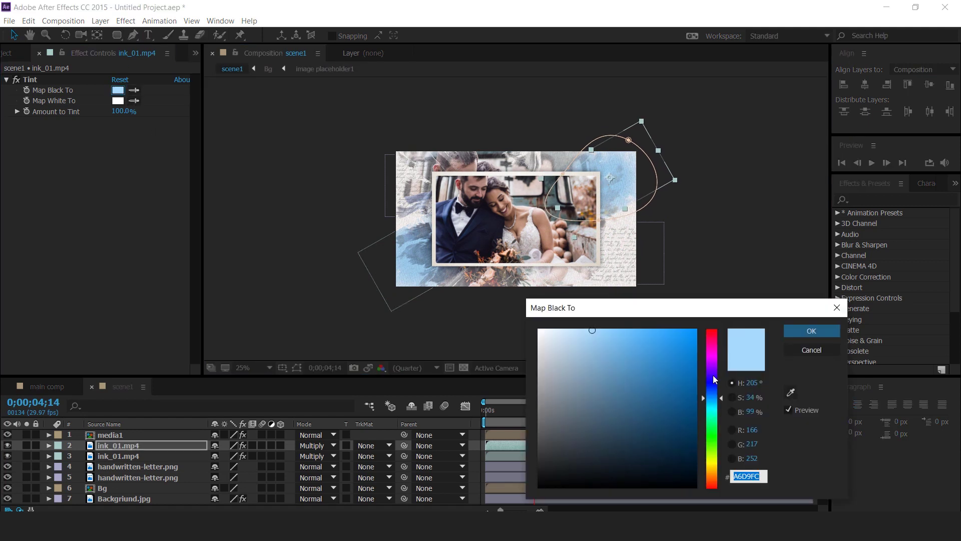
left_click_drag(714, 380, 715, 356)
left_click(803, 330)
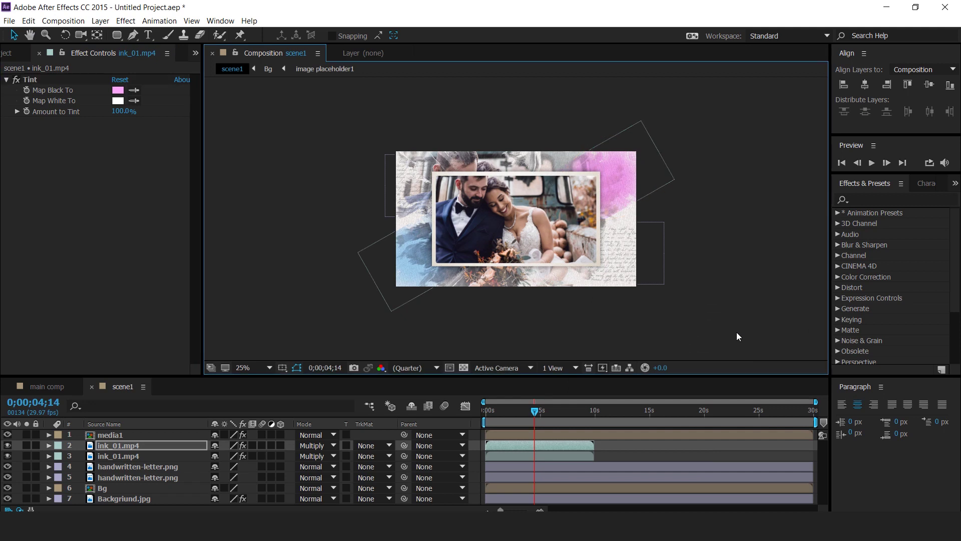
Start both ink layers at 0;27, nudging the first splash slightly later to stagger them.
key("space")
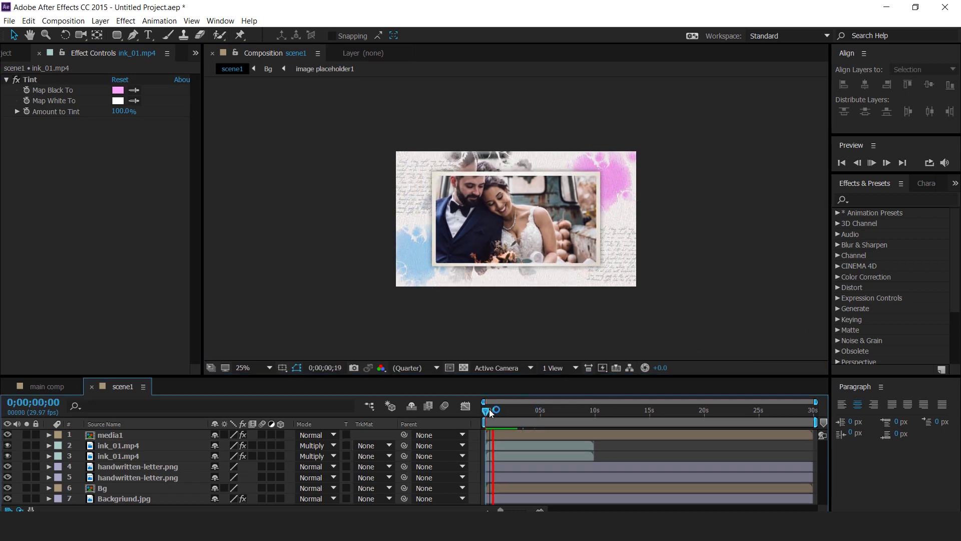
left_click(554, 445)
left_click(554, 455, "shift")
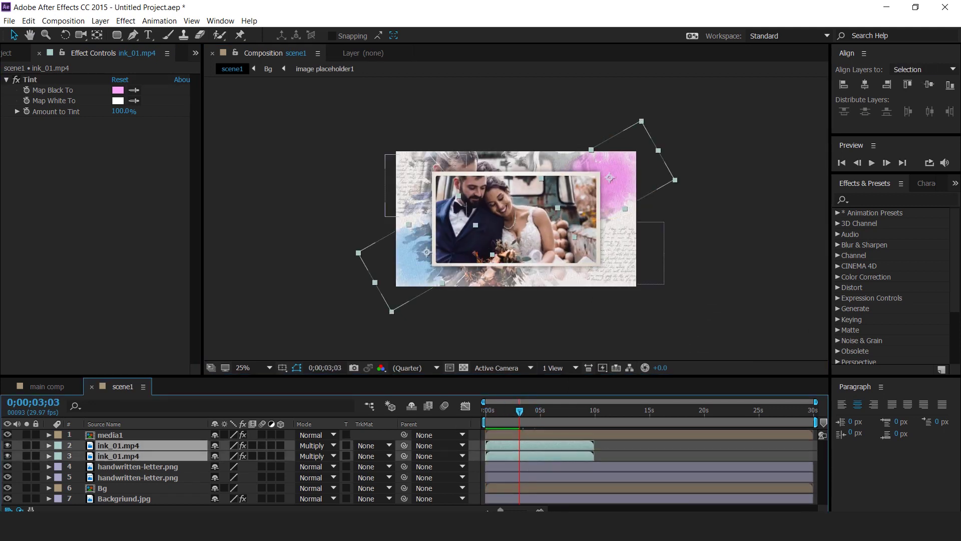
key("equal")
left_click_drag(530, 445, 547, 444)
left_click_drag(554, 410, 508, 410)
left_click_drag(538, 445, 524, 443)
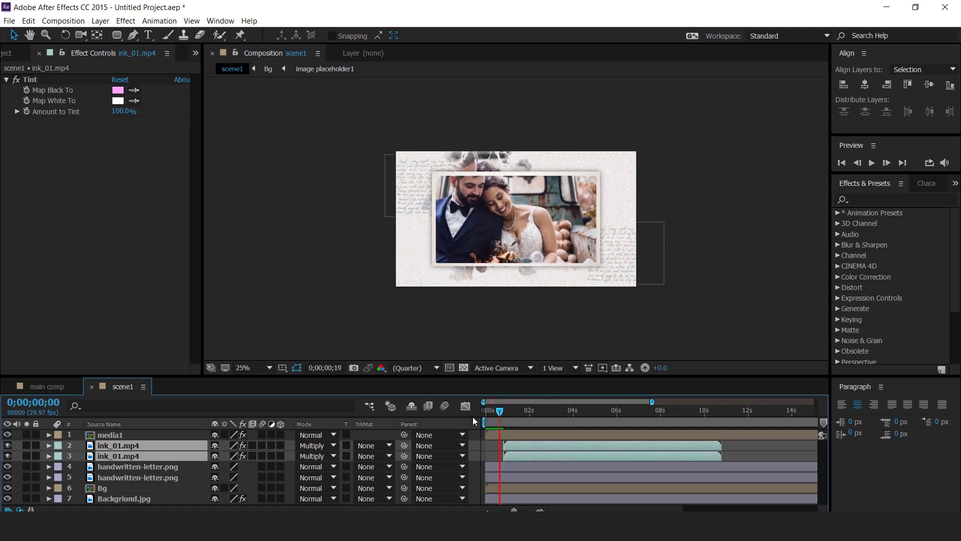
mouse_move(500, 411)
left_mouse_down()
mouse_move(531, 428)
mouse_move(506, 416)
left_mouse_up()
key("bracketleft")
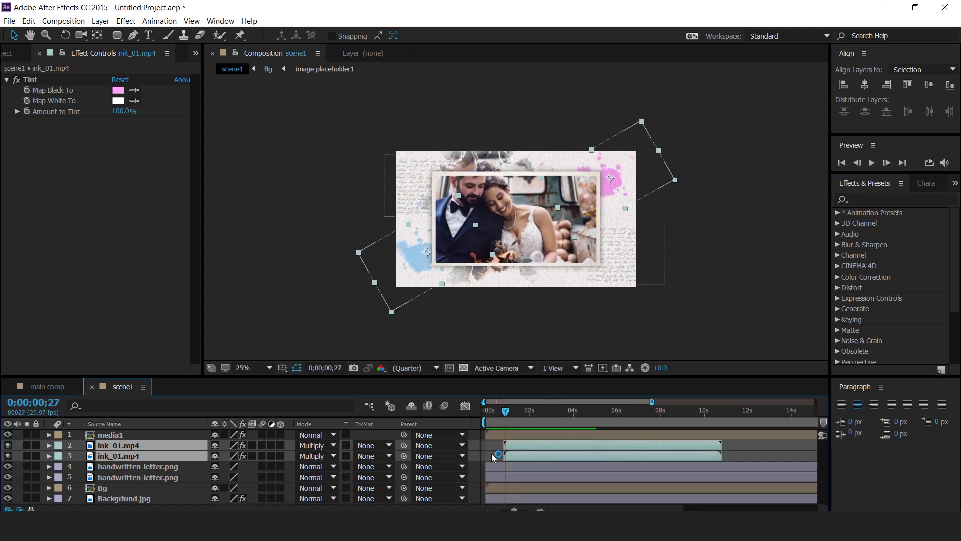
left_click(752, 447)
key("alt+shift+Page_Down")
left_click(496, 411)
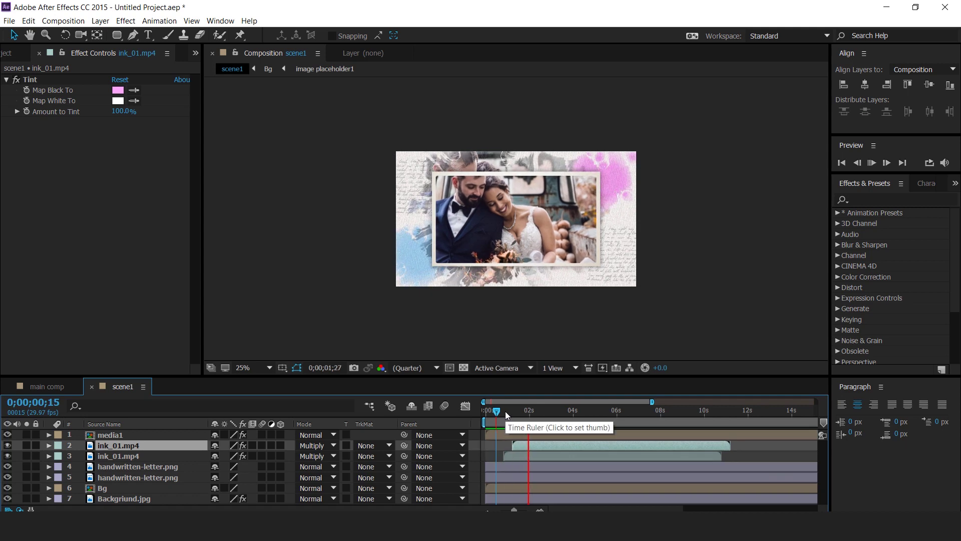
Place grunge-texture-background.png at the top of scene1 with Multiply blend mode.
left_click(20, 52)
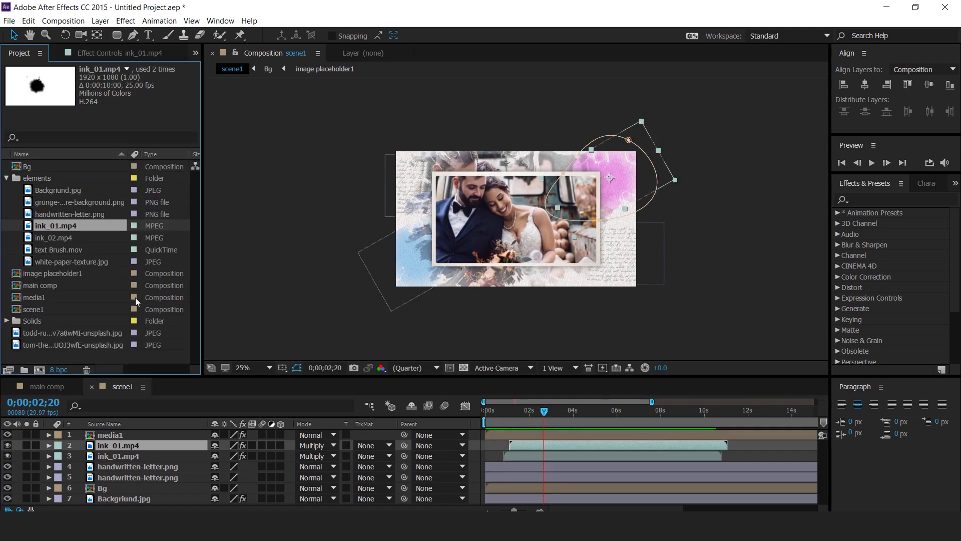
left_click_drag(66, 204, 113, 432)
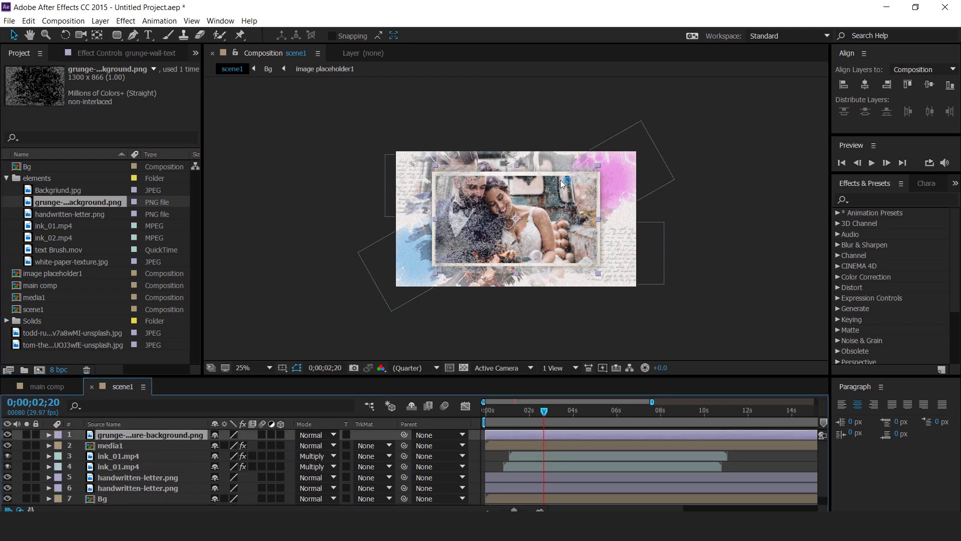
key("period")
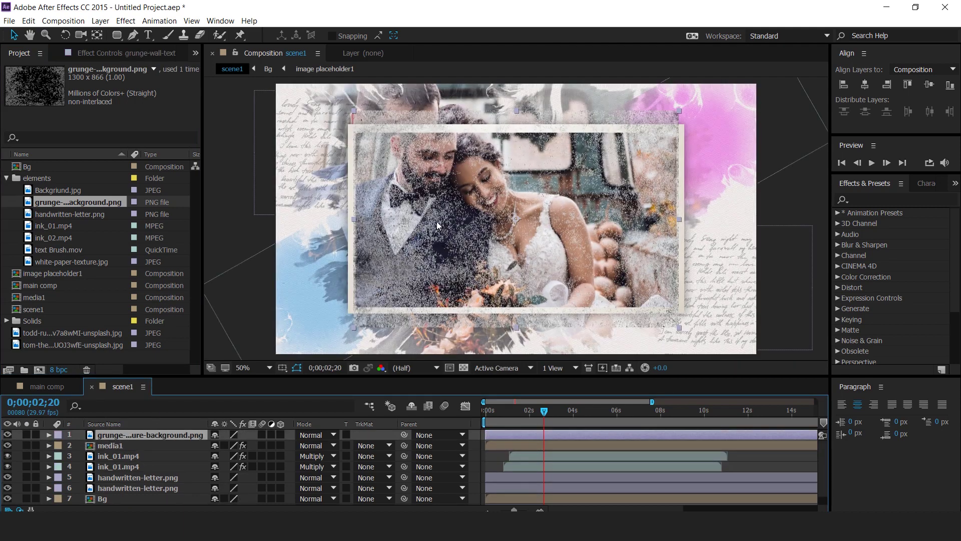
left_click(315, 435)
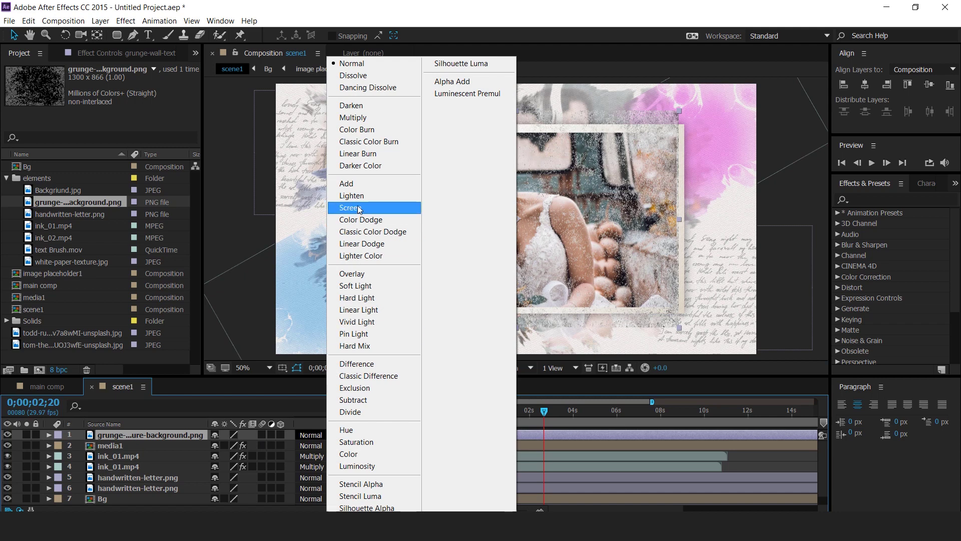
left_click(362, 119)
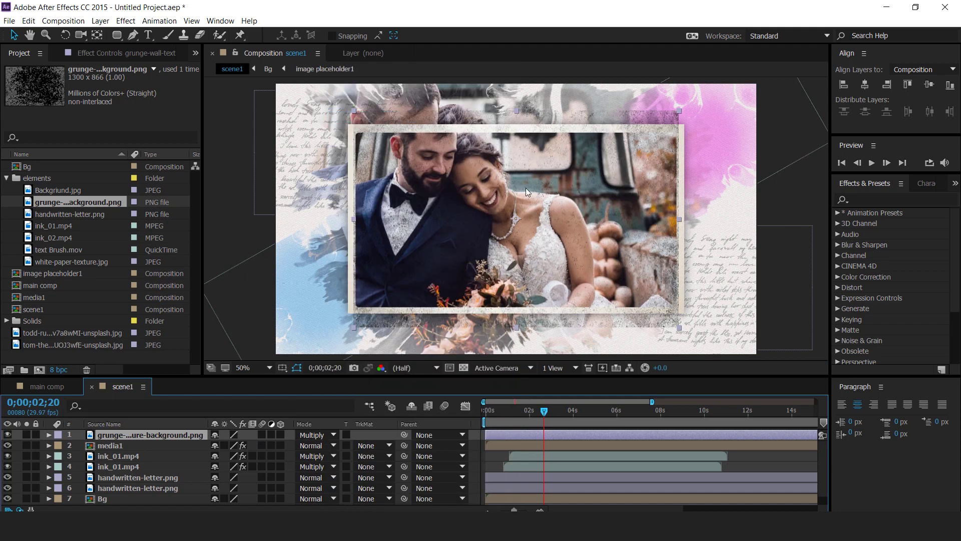
key("period")
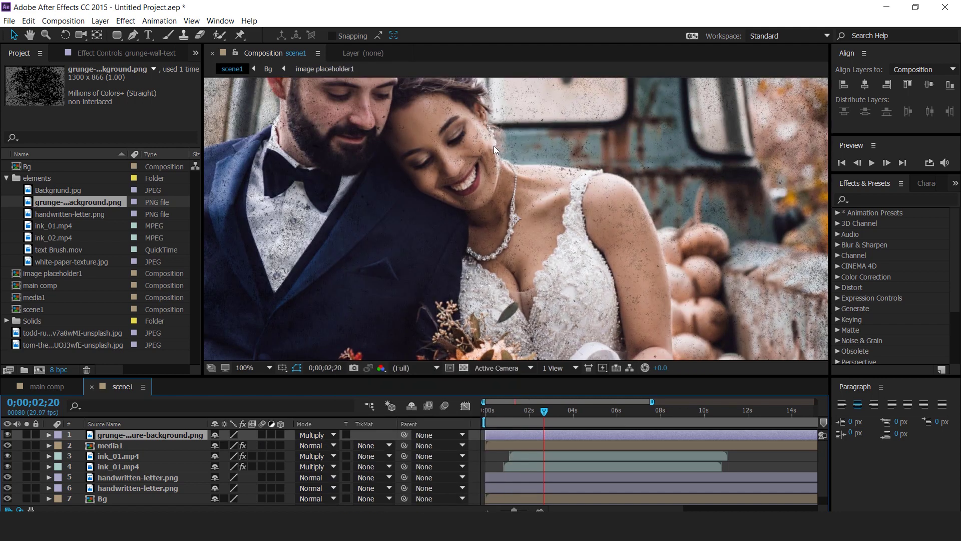
Set the grunge texture layer's opacity to 50%.
key("t")
left_click(219, 445)
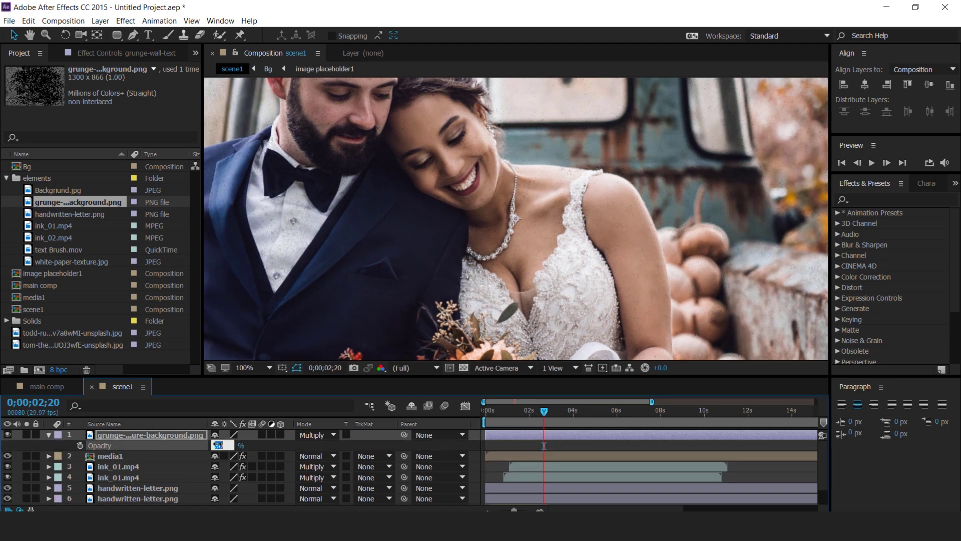
type("50")
key("Return")
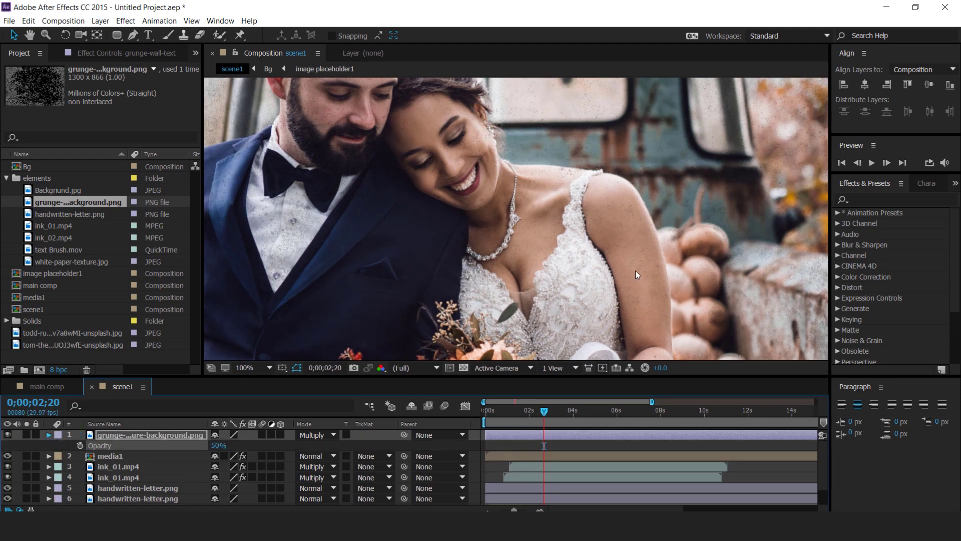
key("t")
scroll(544, 262, "down", 4)
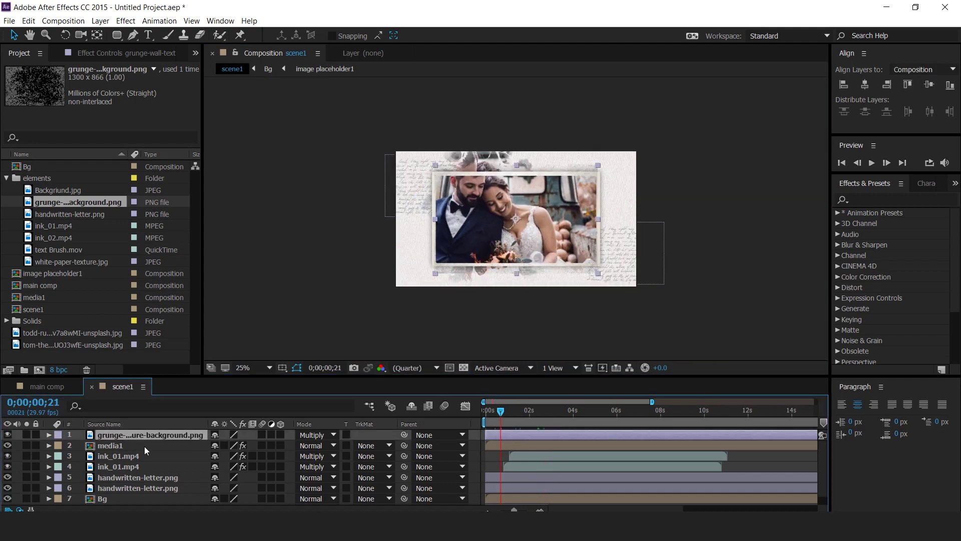
scroll(148, 471, "down", 1)
Make all layers in scene1 3D.
key("ctrl+a")
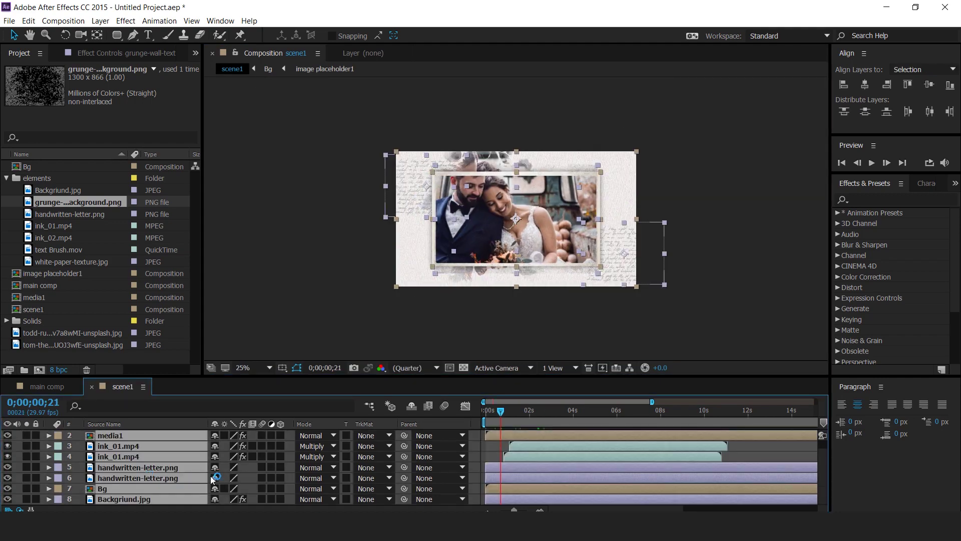
left_click(281, 436)
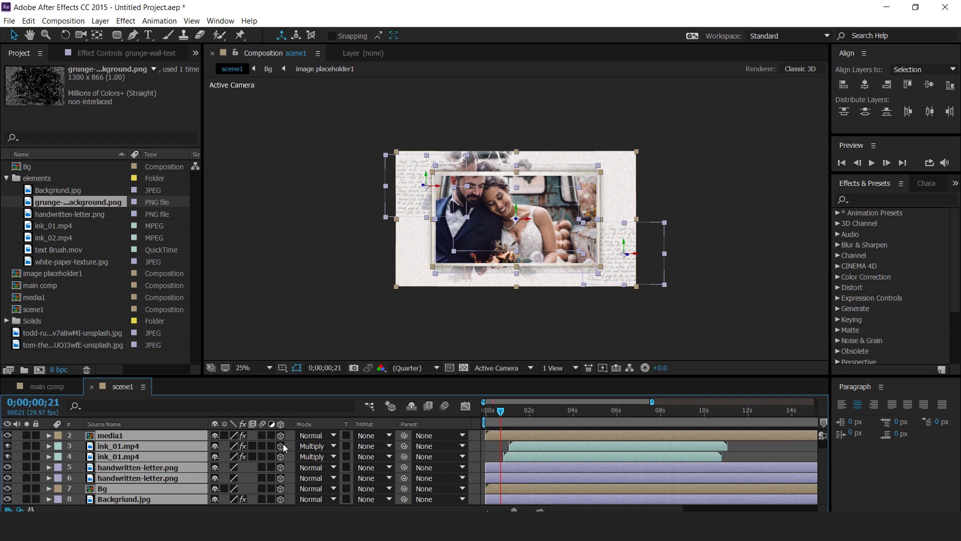
scroll(281, 446, "up", 1)
Add Camera 1 as a Two-Node Camera with the 50mm preset.
right_click(294, 307)
mouse_move(342, 317)
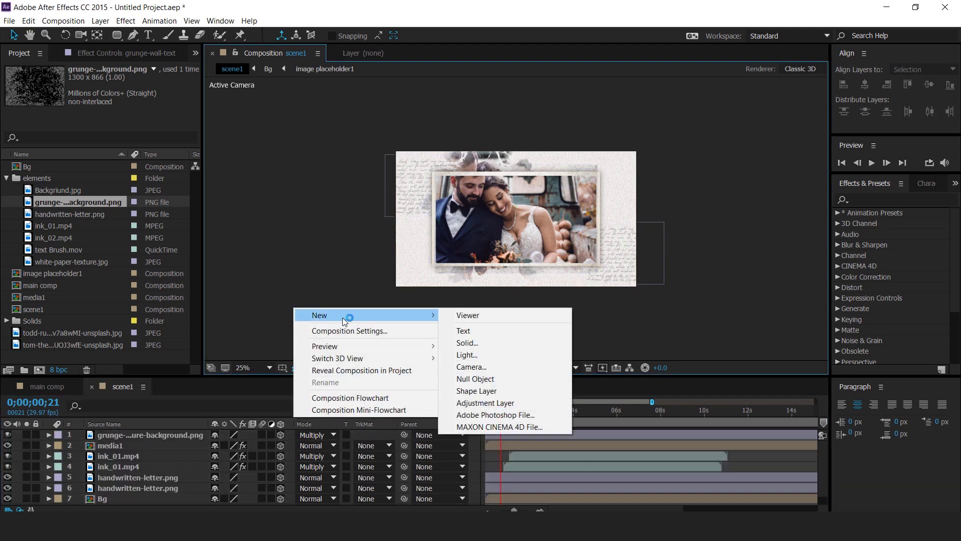
left_click(492, 368)
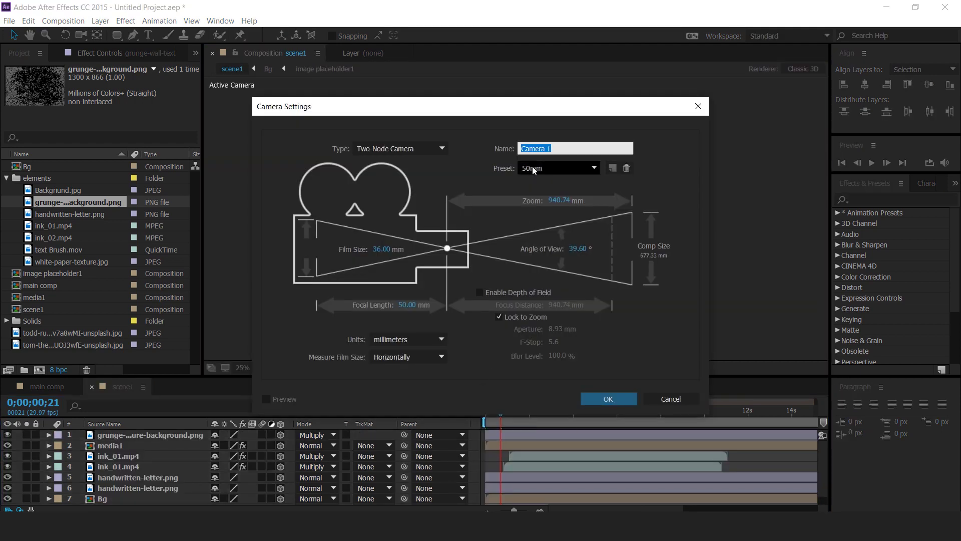
left_click(621, 401)
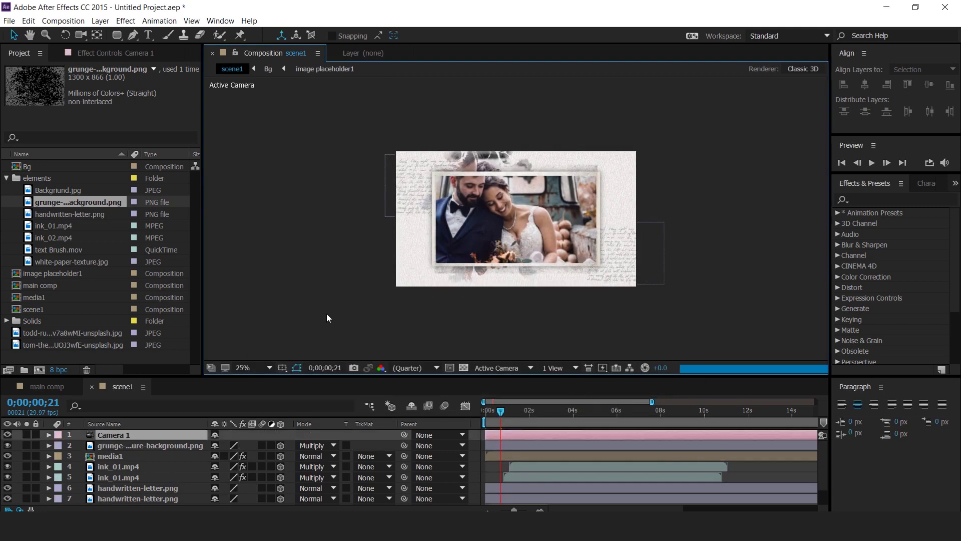
Create a 3D null object, Null 2, and parent Camera 1 to it.
right_click(284, 302)
mouse_move(313, 311)
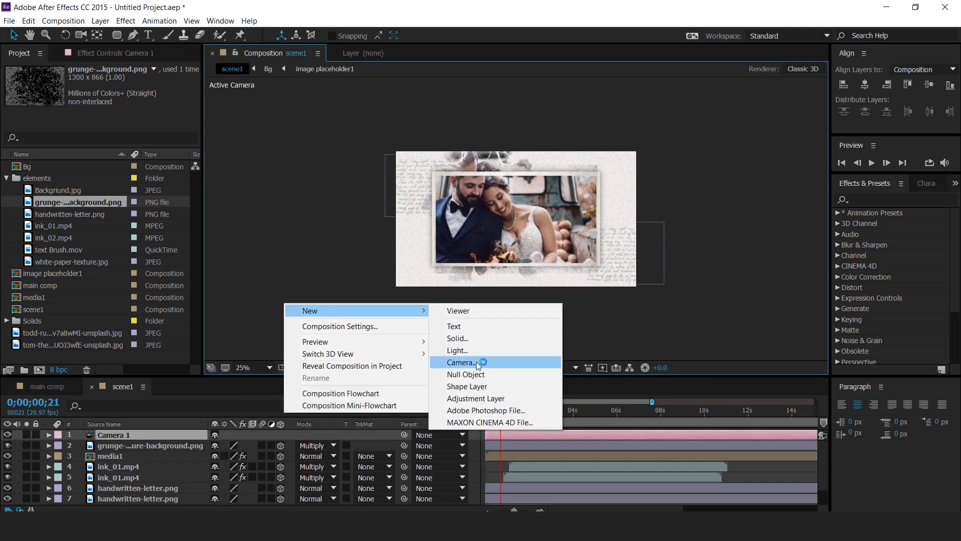
left_click(473, 375)
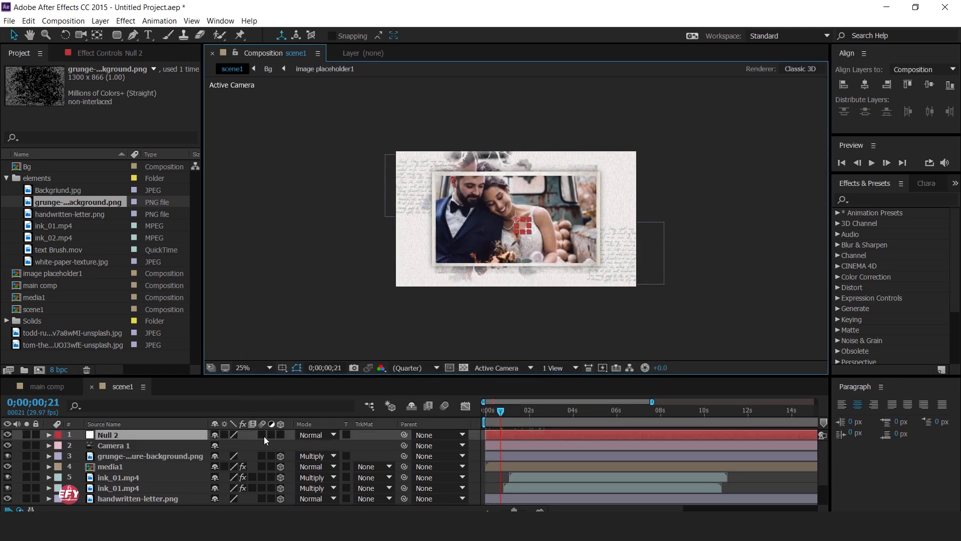
left_click(282, 434)
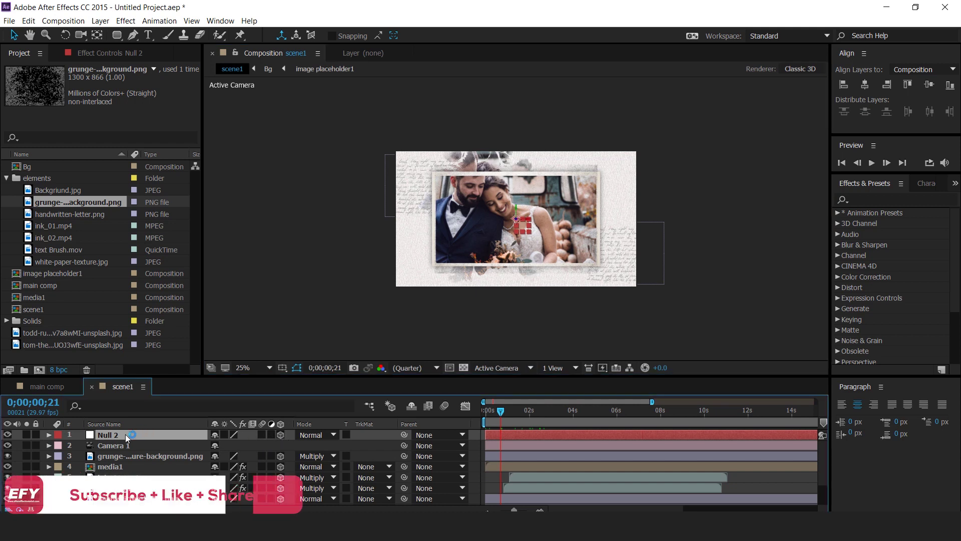
left_click(102, 447)
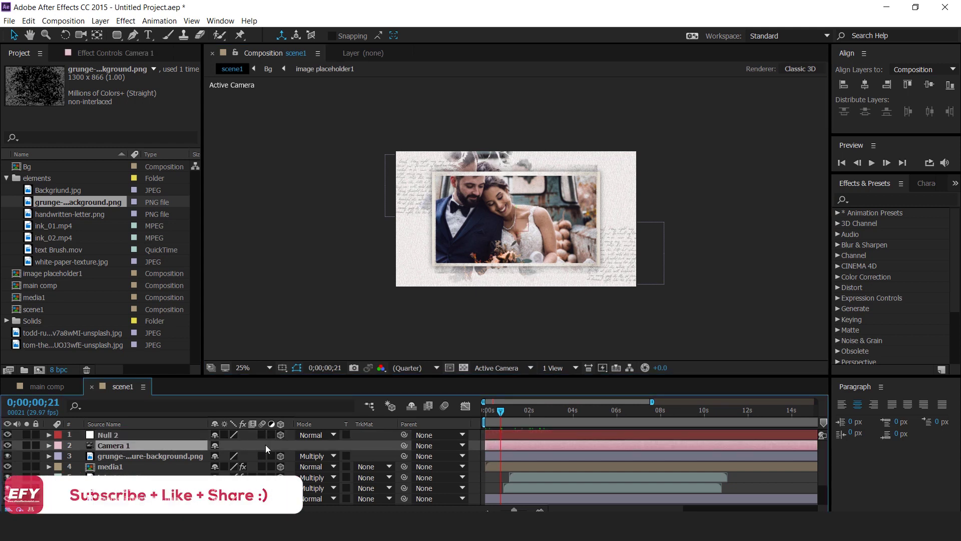
left_click_drag(405, 447, 95, 434)
Set Position and Z Rotation keyframes on Null 2 at 2;02.
left_click(128, 434)
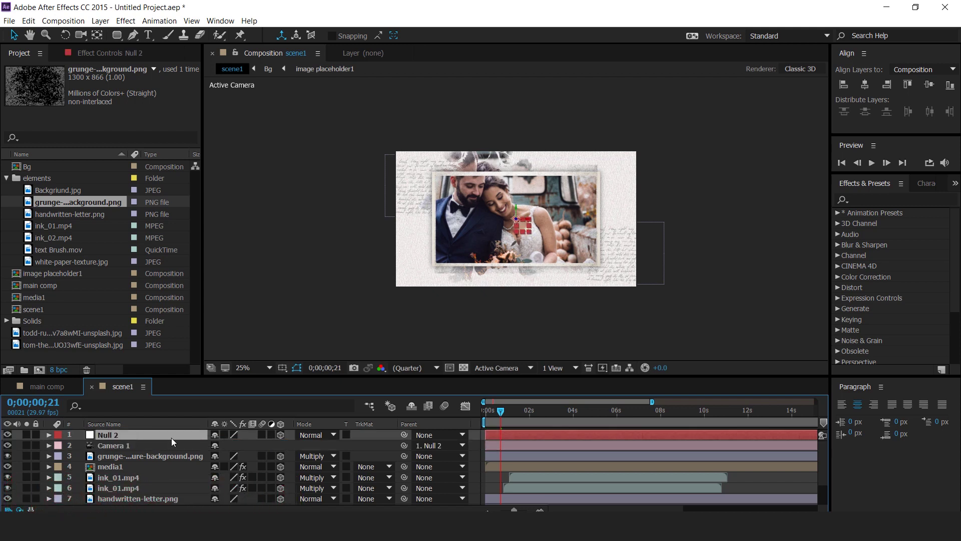
key("p")
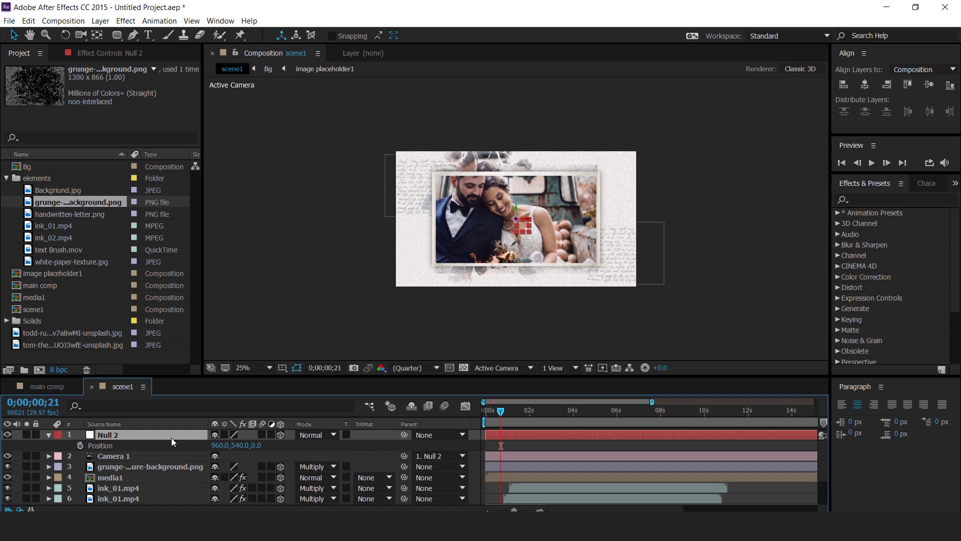
key("shift+r")
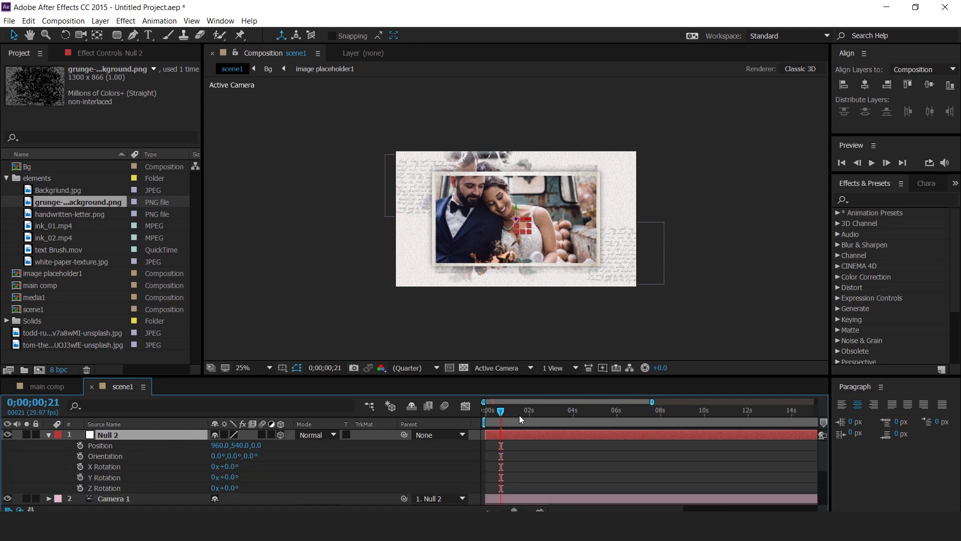
left_click_drag(501, 412, 530, 416)
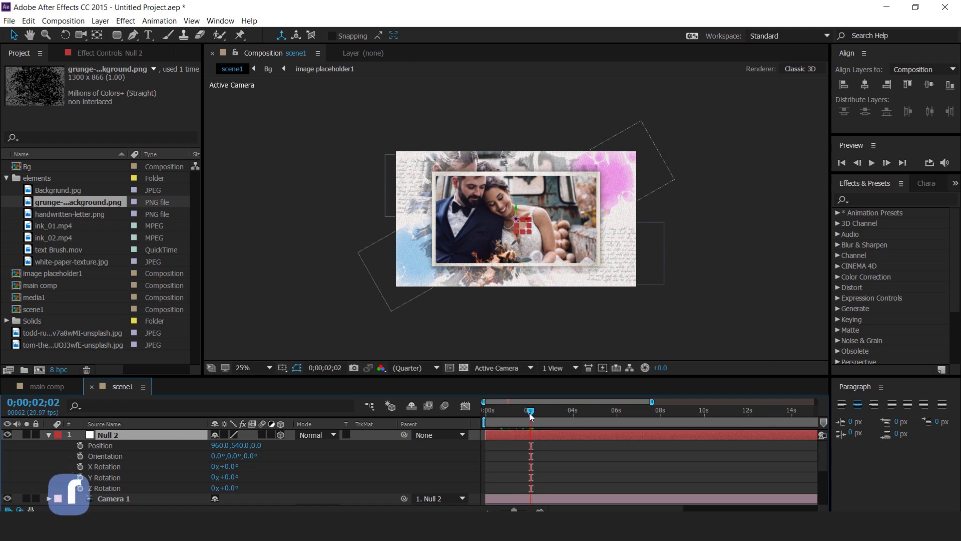
left_click(80, 445)
left_click(80, 487)
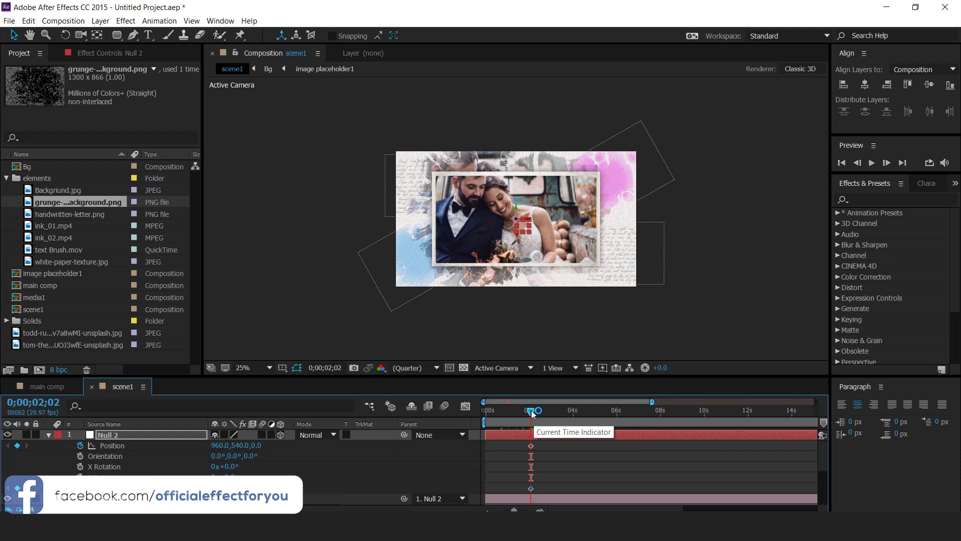
At 0;00 set Null 2's Z position to 1122 and Z Rotation to 35°, then preview.
left_click_drag(530, 412, 475, 413)
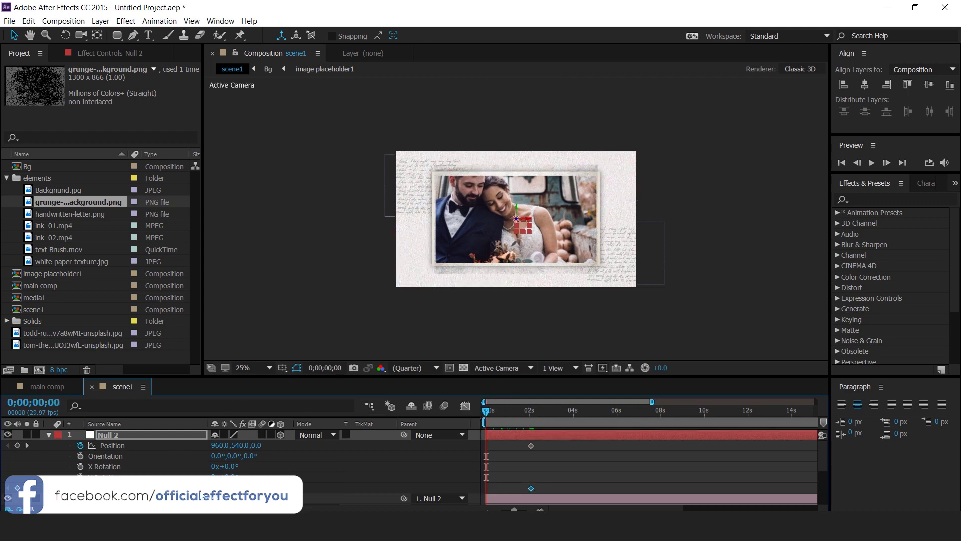
left_click_drag(260, 445, 369, 450)
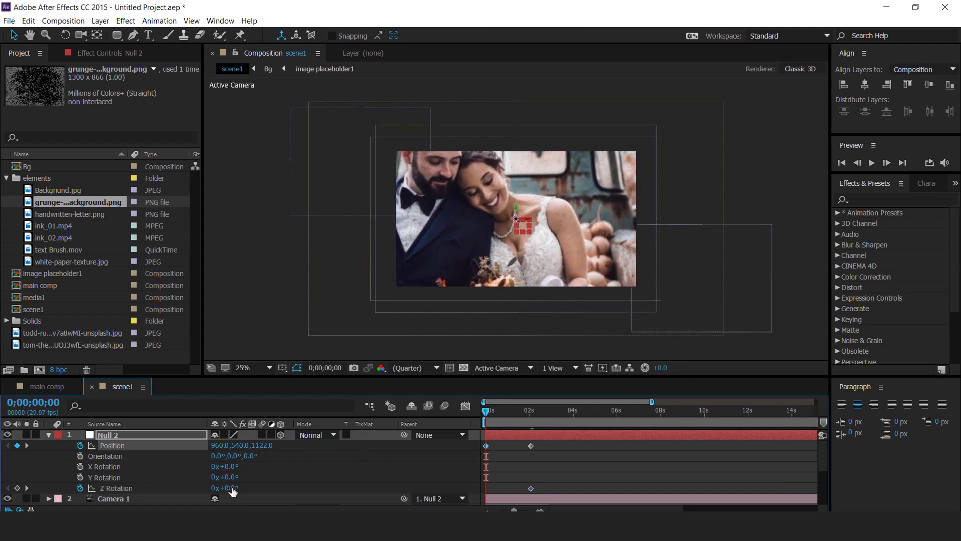
left_click(232, 488)
type("35")
key("Return")
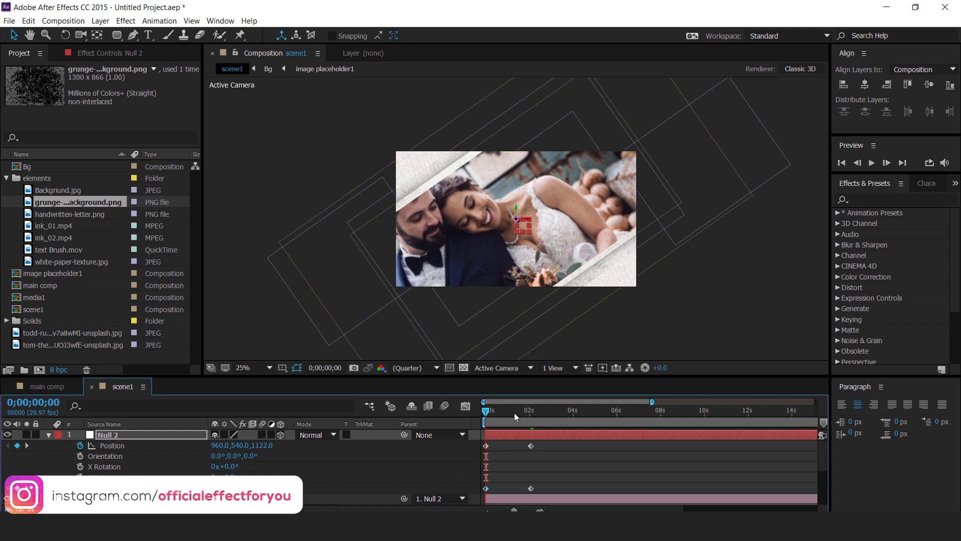
key("space")
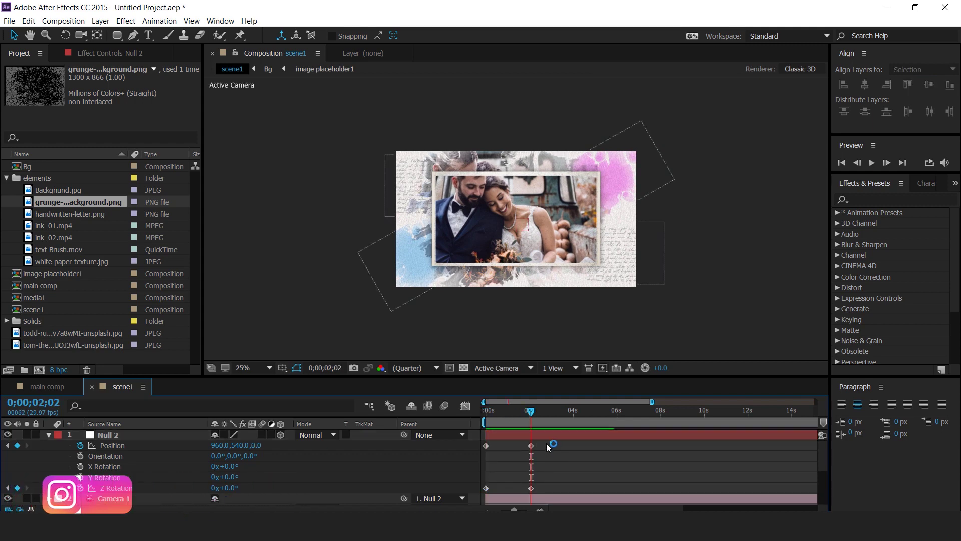
Apply Easy Ease to Null 2's 2;02 keyframes and lengthen the influence handle in the Graph Editor.
left_click(531, 446)
right_click(531, 446)
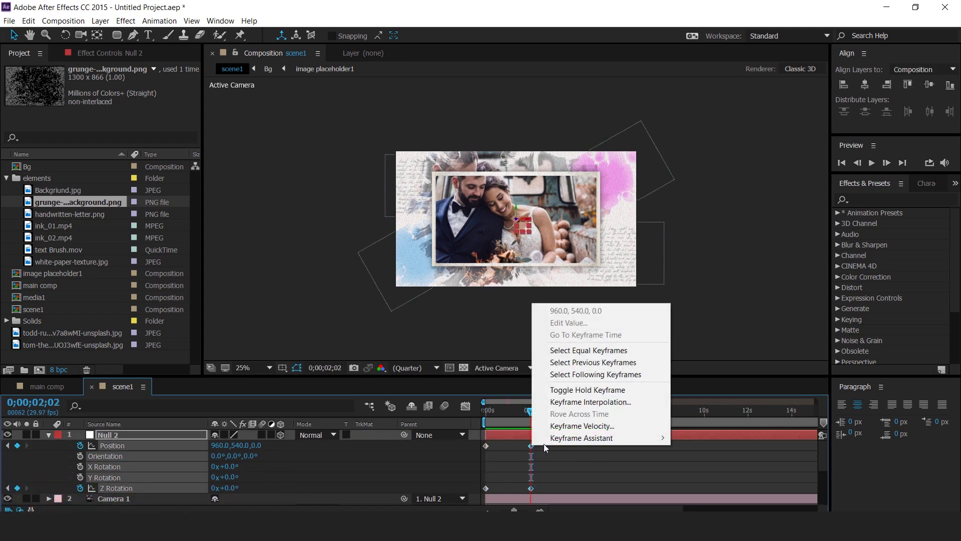
mouse_move(580, 438)
left_click(713, 370)
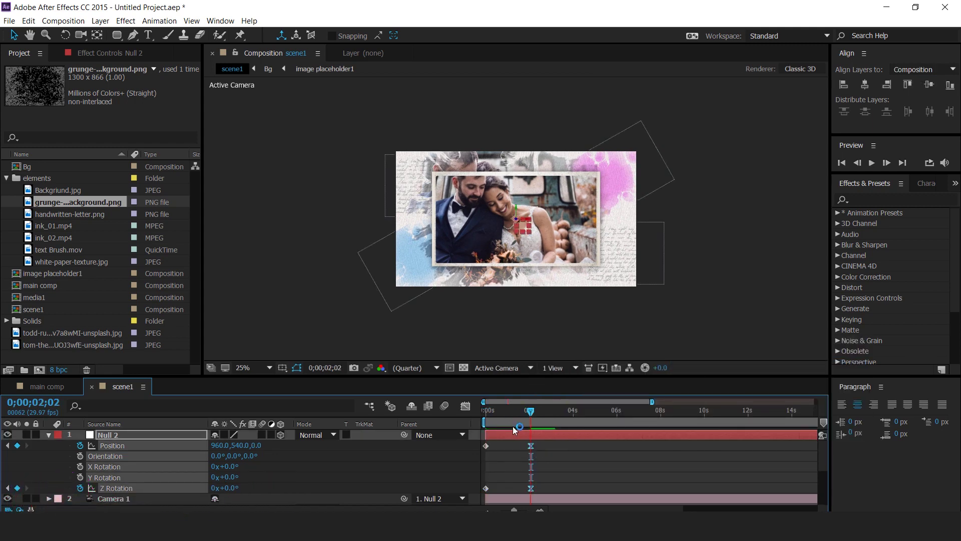
left_click(465, 406)
scroll(548, 474, "up", 3)
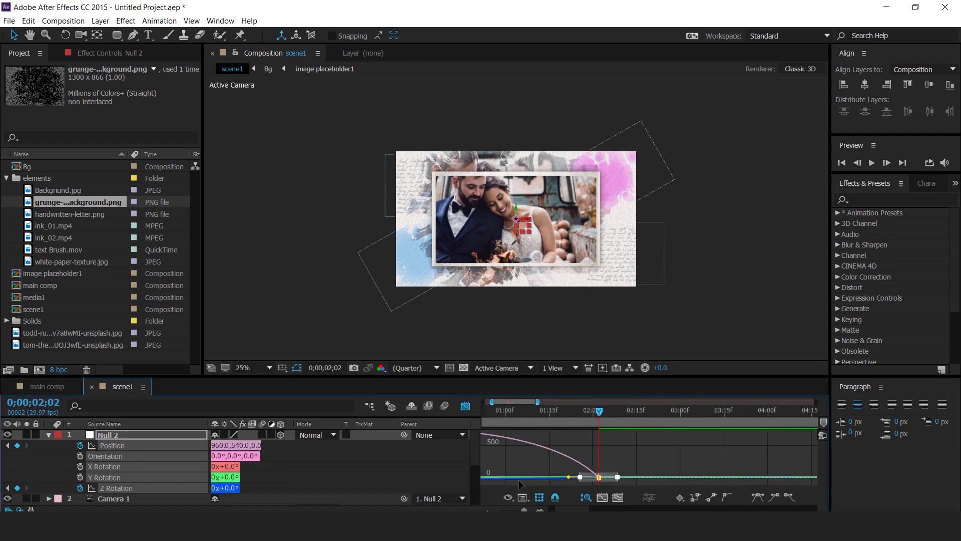
left_click_drag(559, 477, 518, 483)
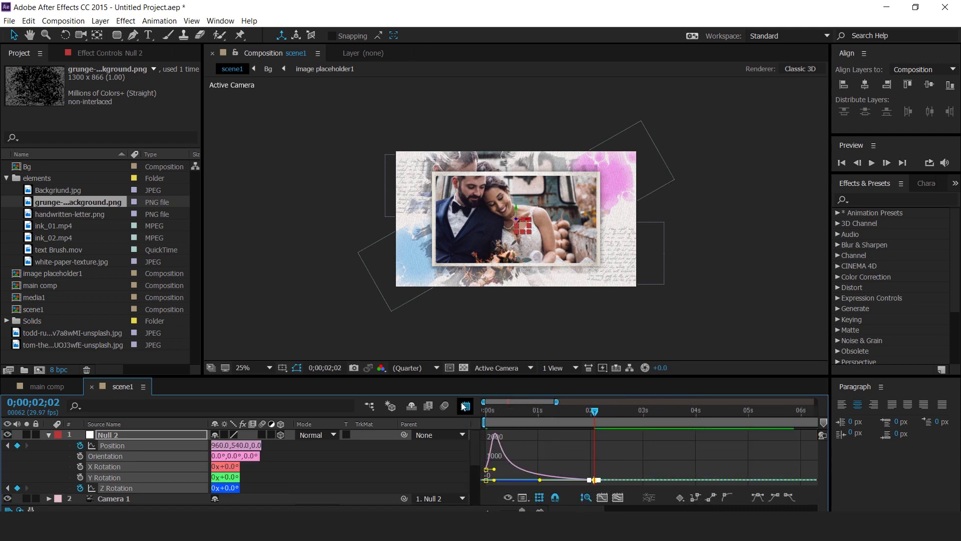
key("shift+F3")
key("space")
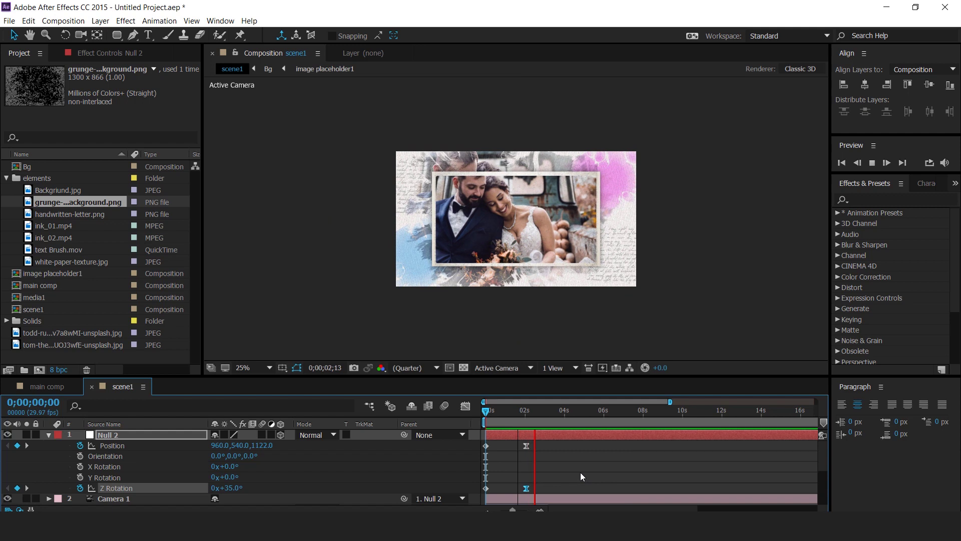
Hold Null 2 with keyframes at 5;10, then reach Z position -1110 and 90° Z Rotation at 8;04.
left_click(590, 411)
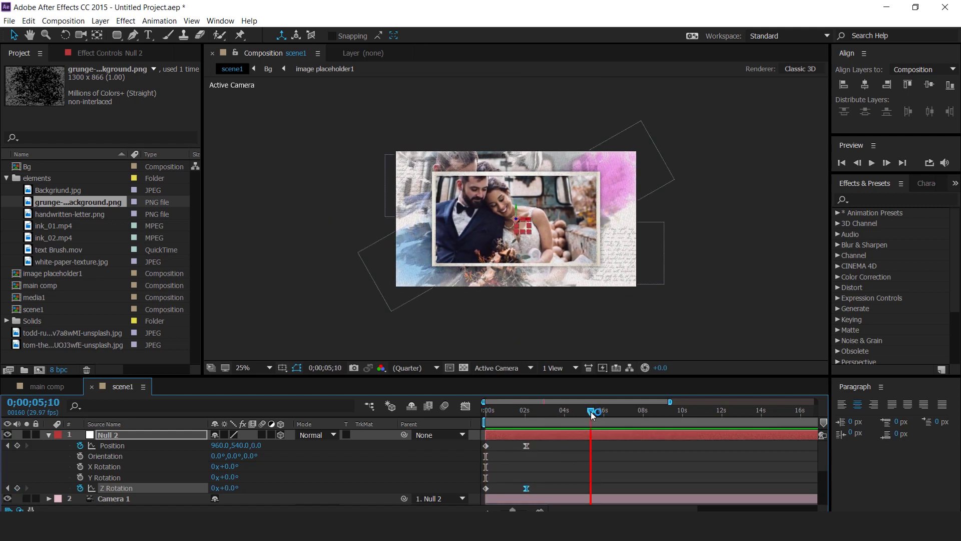
left_click(16, 445)
left_click(17, 488)
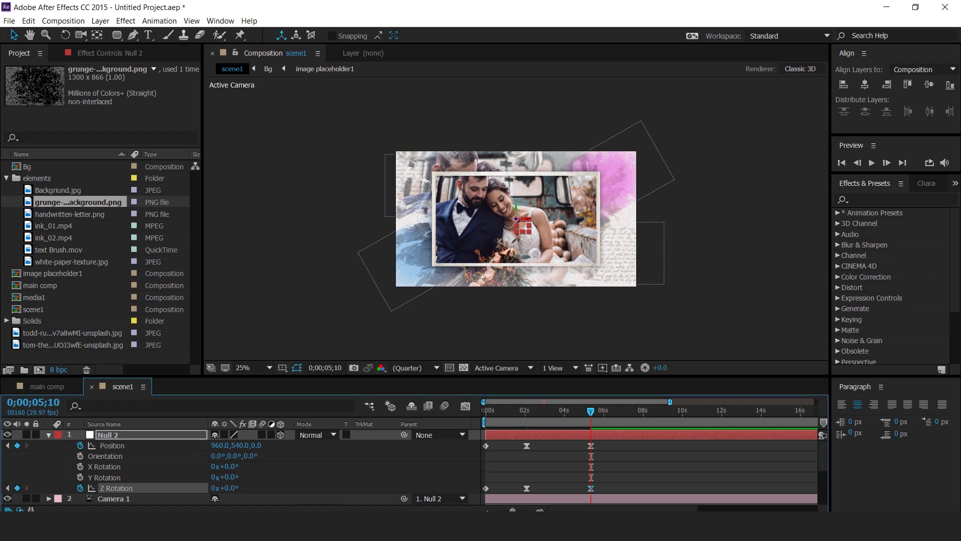
left_click_drag(591, 412, 646, 420)
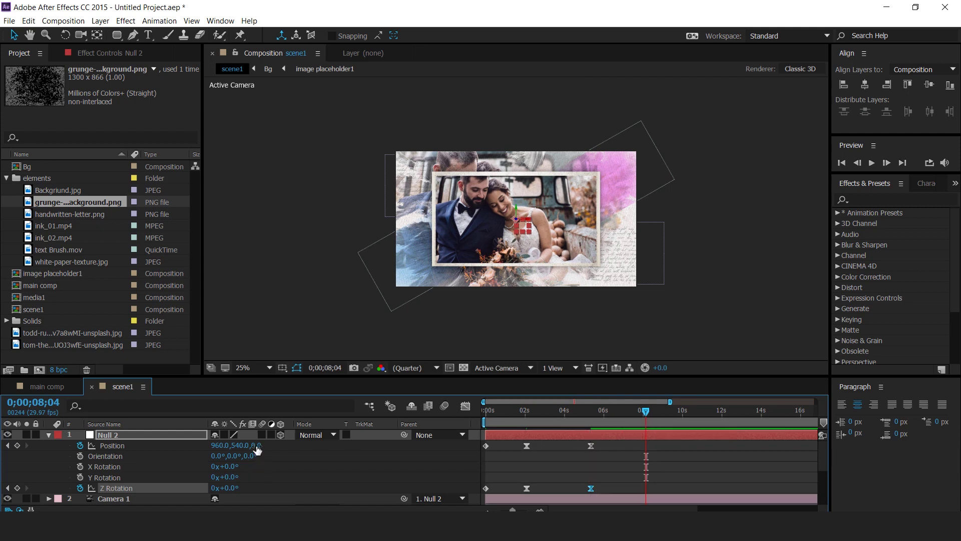
left_click_drag(257, 446, 186, 446)
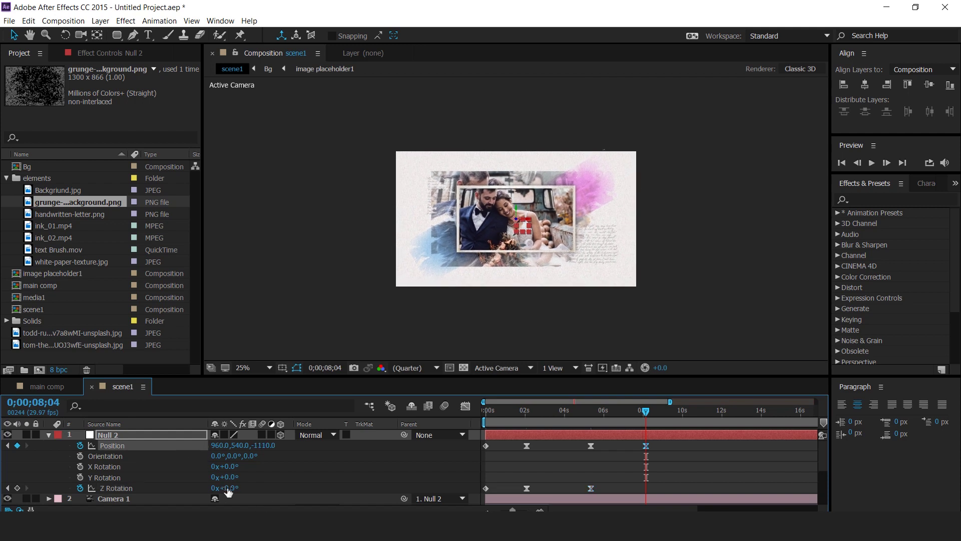
key("Return")
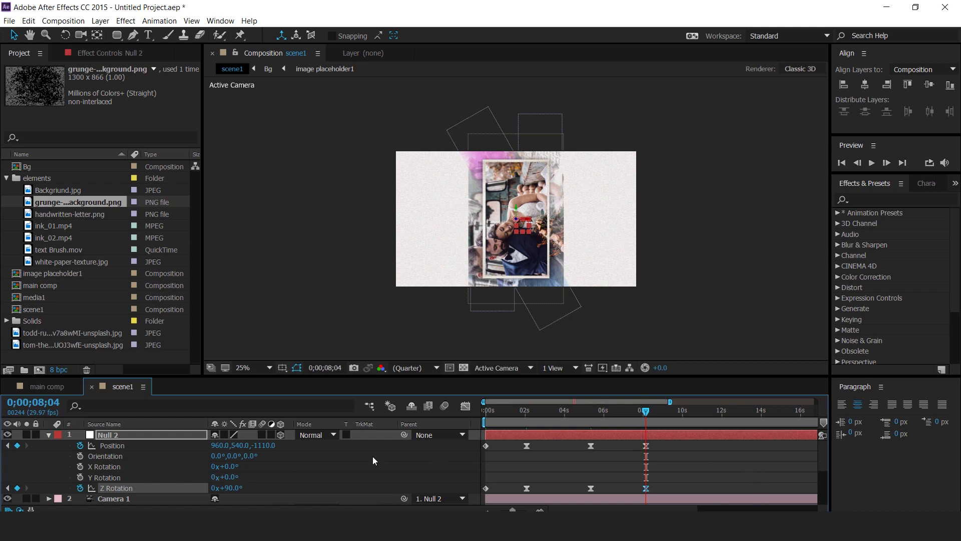
left_click(583, 410)
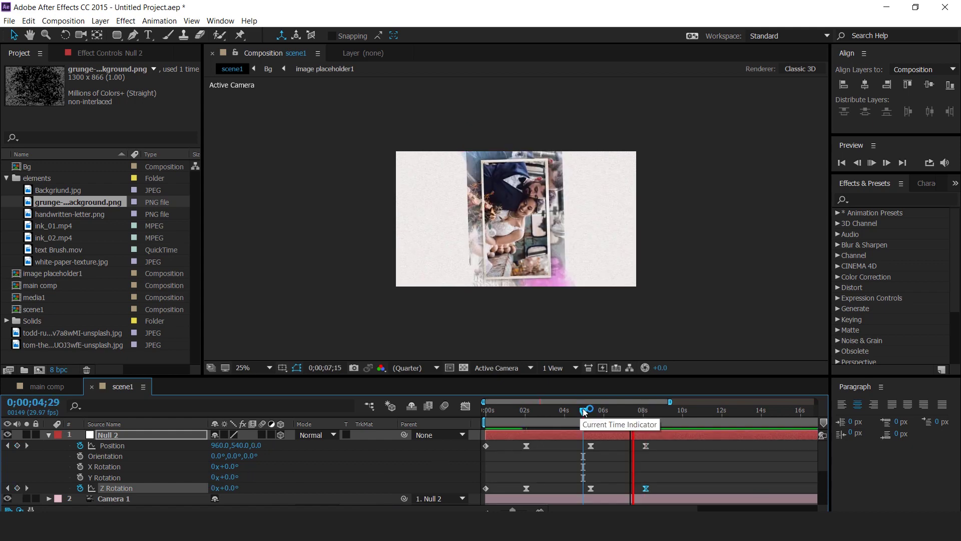
left_click(48, 435)
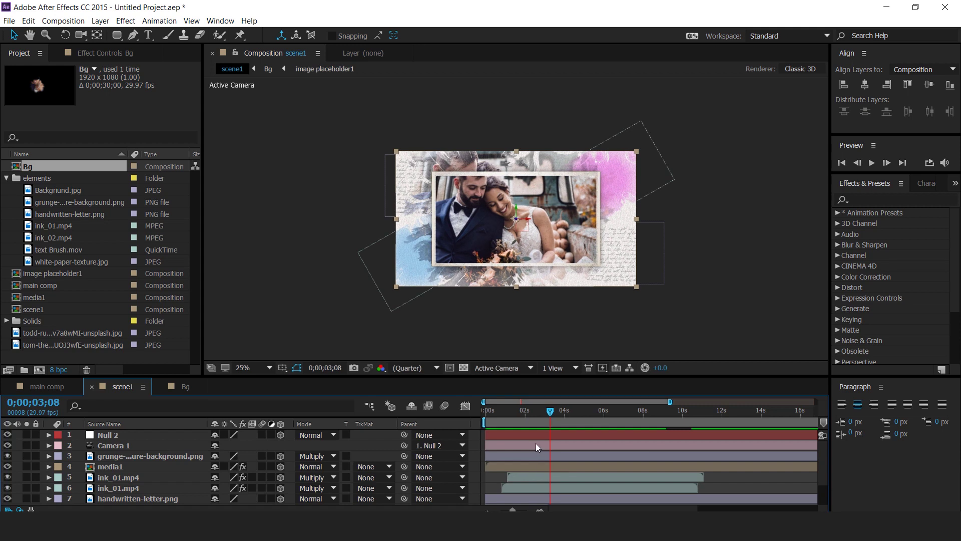
Add a wiggle(1,6) expression to Null 2's Position and preview the drift.
left_click(507, 435)
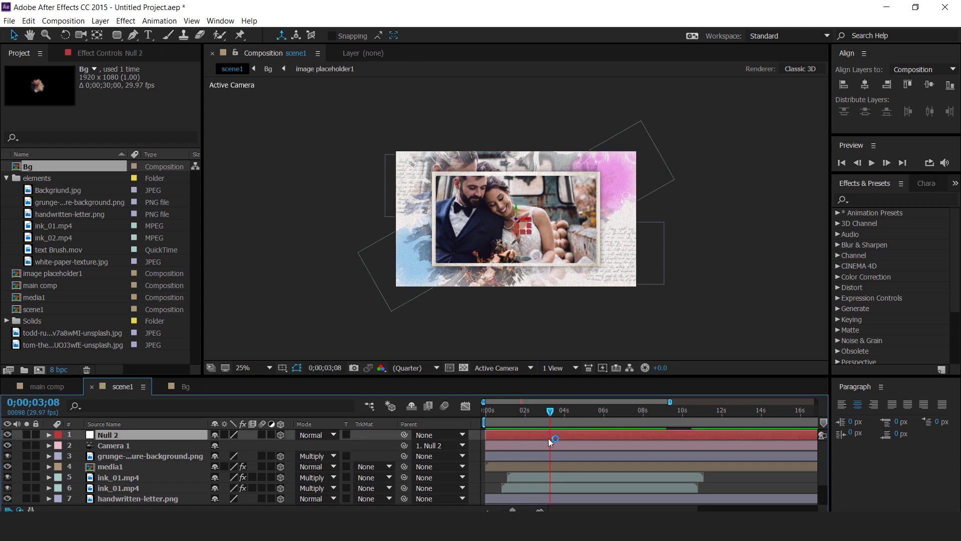
key("p")
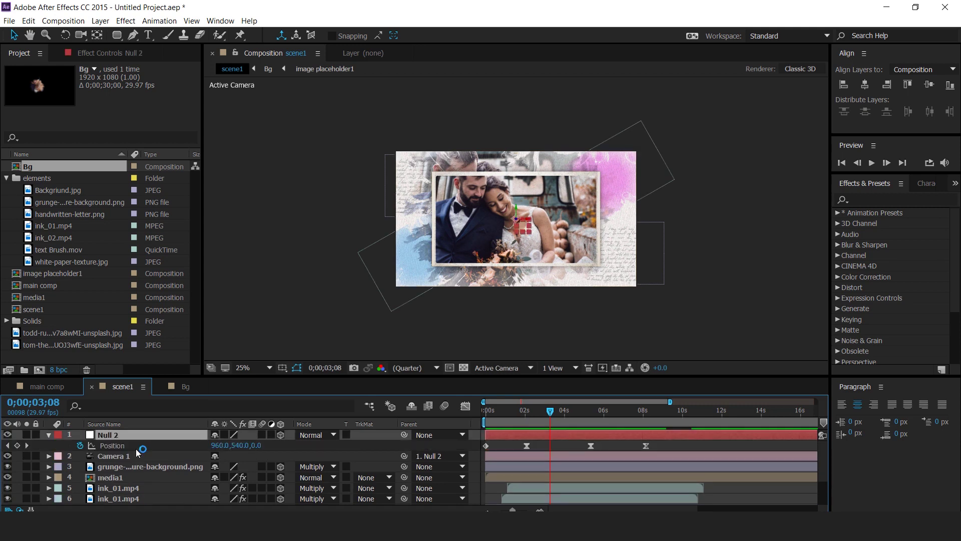
left_click(79, 445, "alt")
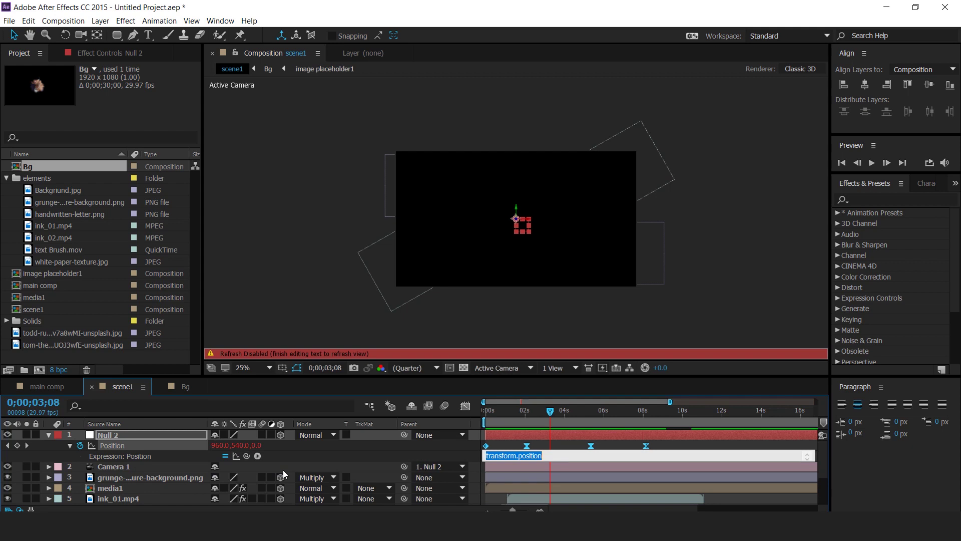
type("wiggle(1,6)")
left_click(534, 439)
key("space")
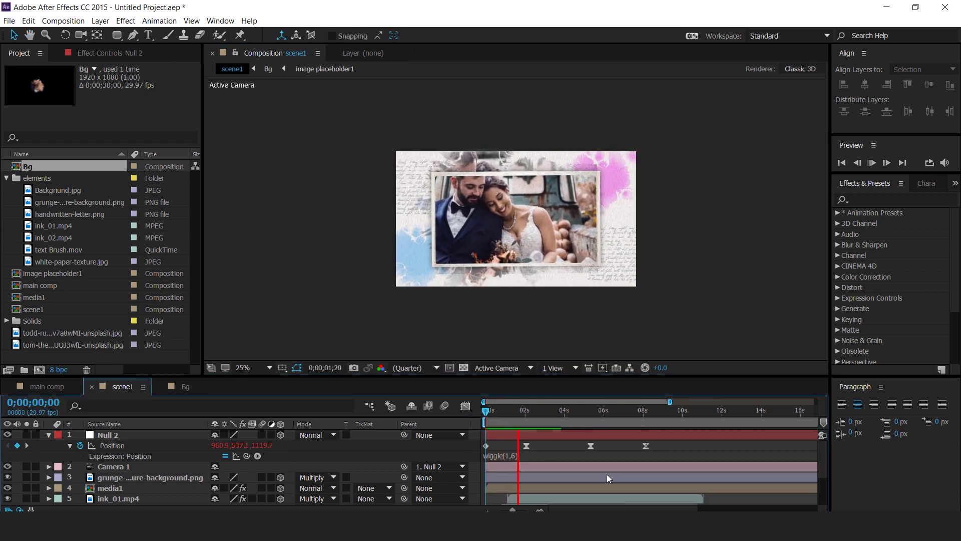
left_click(563, 411)
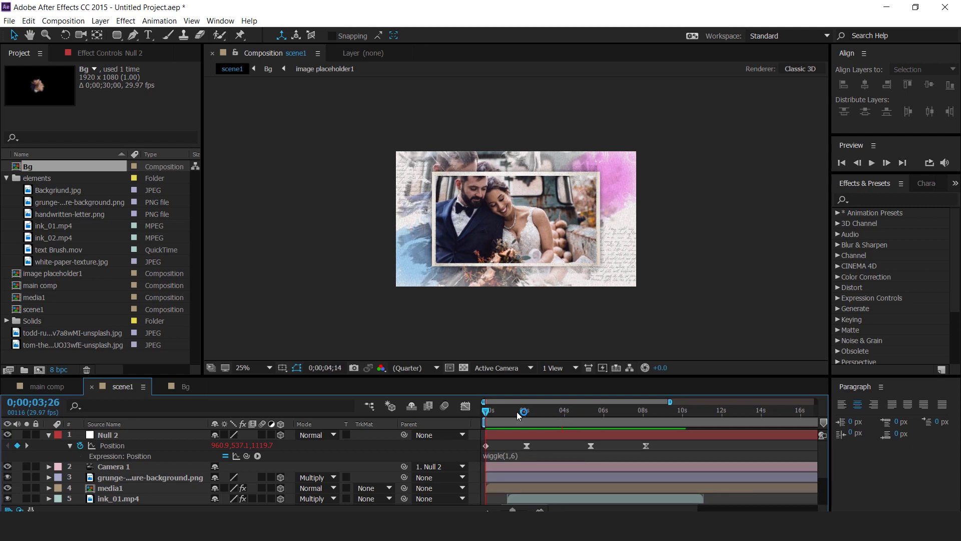
left_click(48, 435)
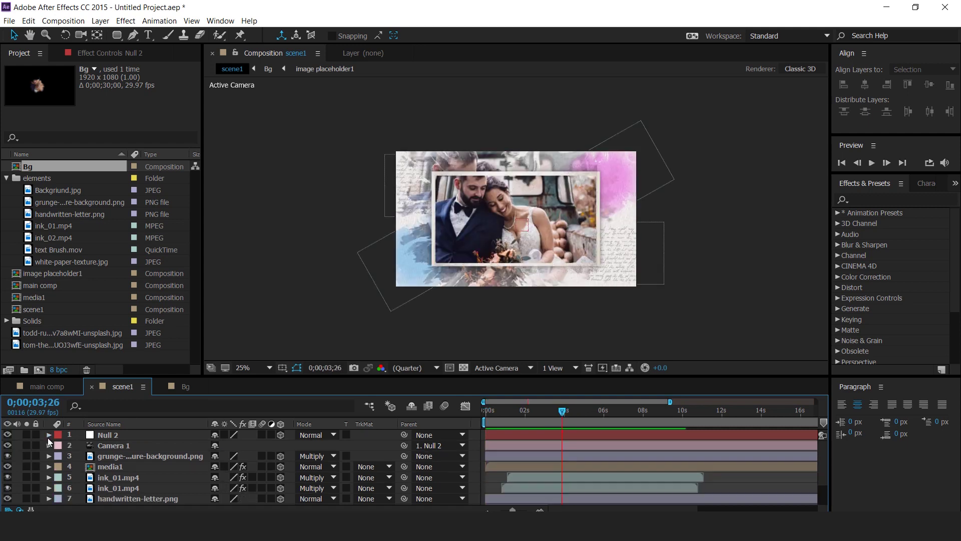
Add the scene1 composition as a layer in the main comp.
left_click(47, 388)
left_click(6, 179)
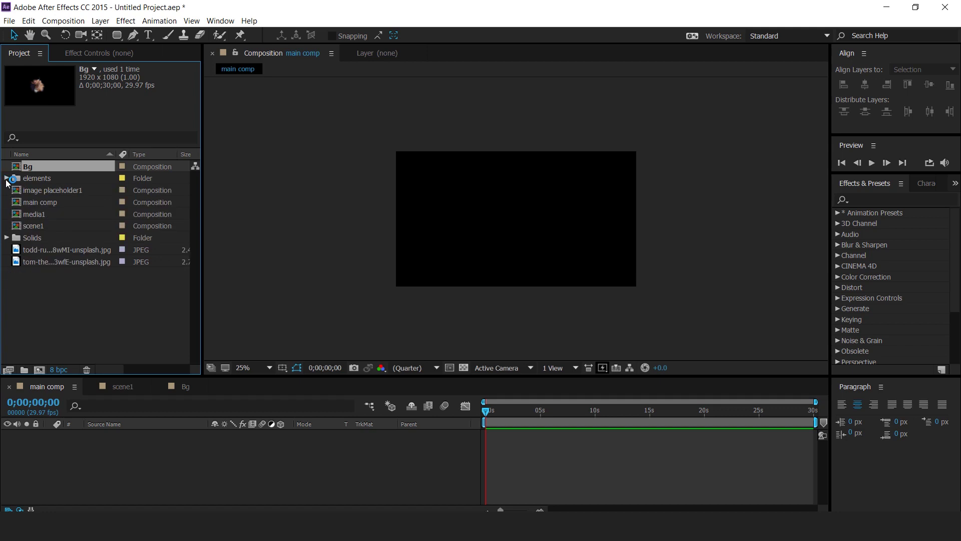
left_click(19, 226)
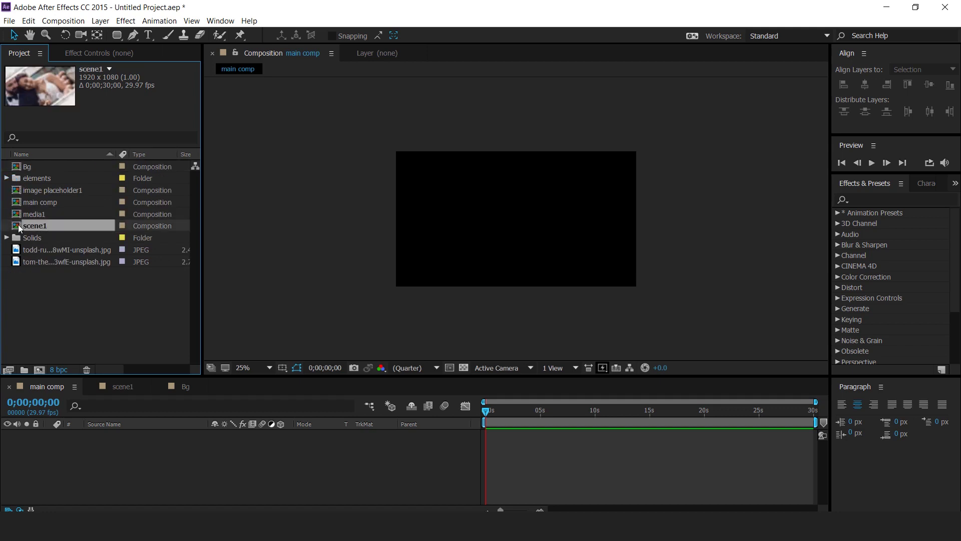
left_click_drag(19, 225, 107, 438)
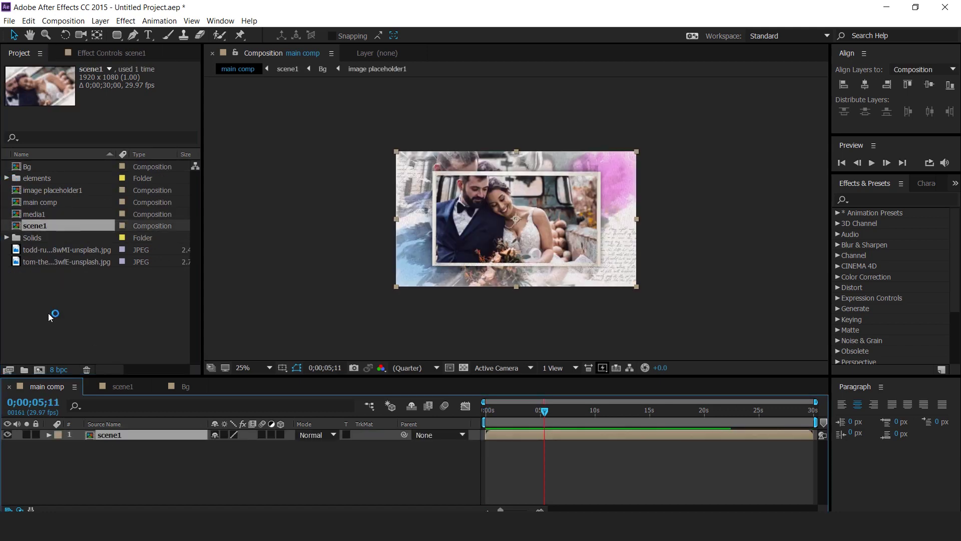
Duplicate scene1 as scene2 and layer it above scene1, starting near five seconds.
left_click(50, 316)
left_click(49, 226)
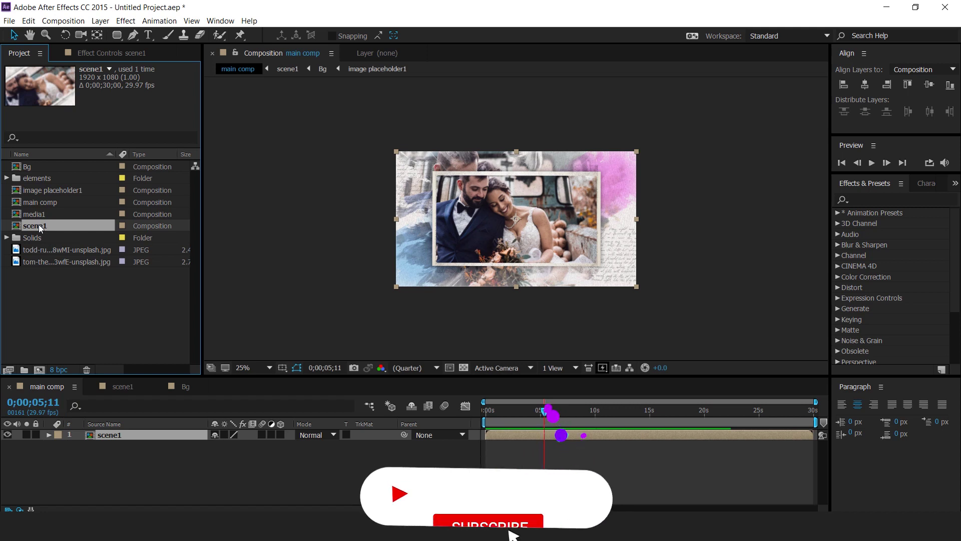
key("ctrl+d")
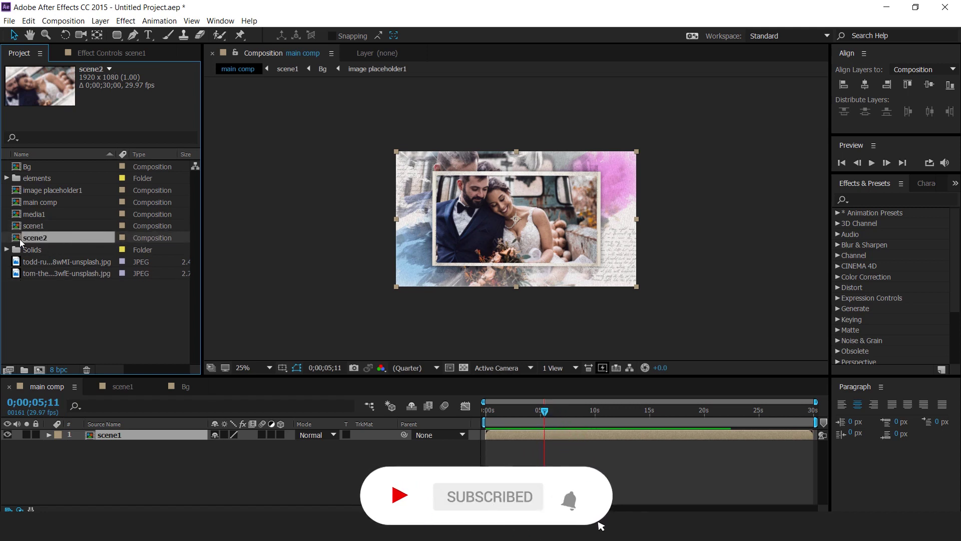
left_click_drag(20, 243, 547, 433)
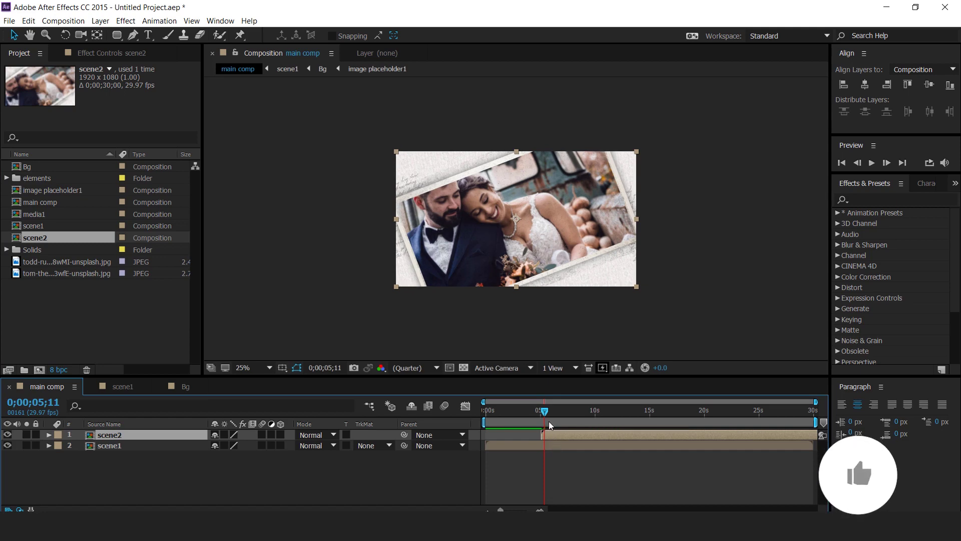
left_click(582, 467)
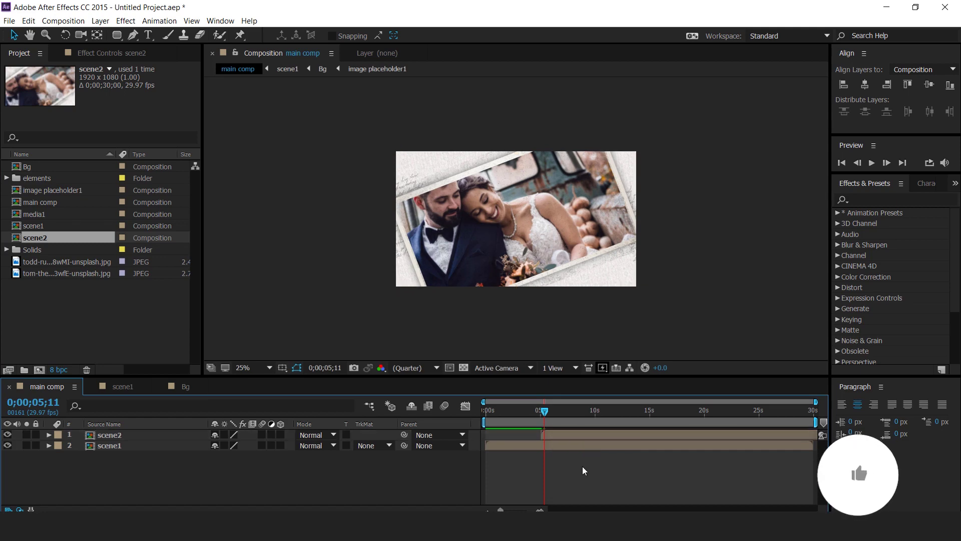
In scene2, duplicate Bg as Bg 2 and swap it in for the Bg layer.
double_click(580, 432)
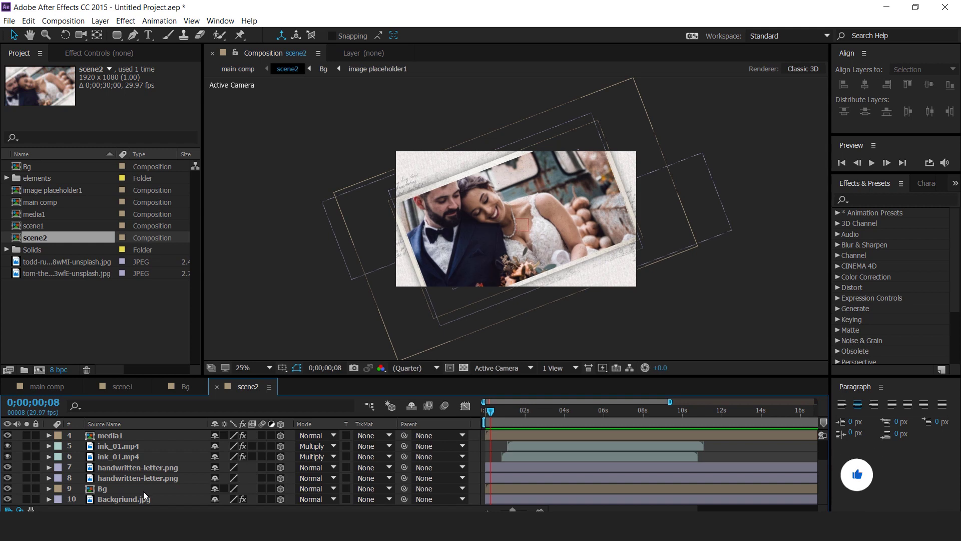
left_click(125, 491)
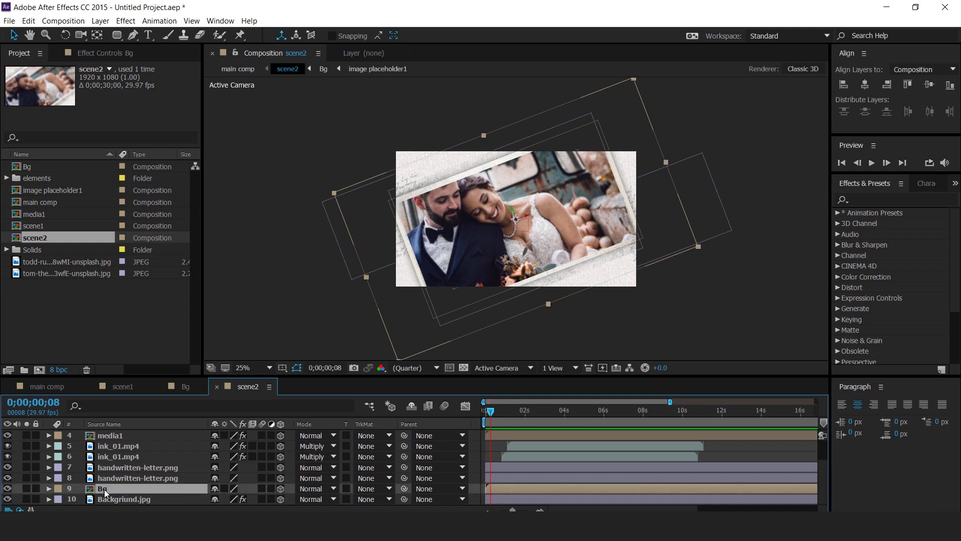
left_click(23, 168)
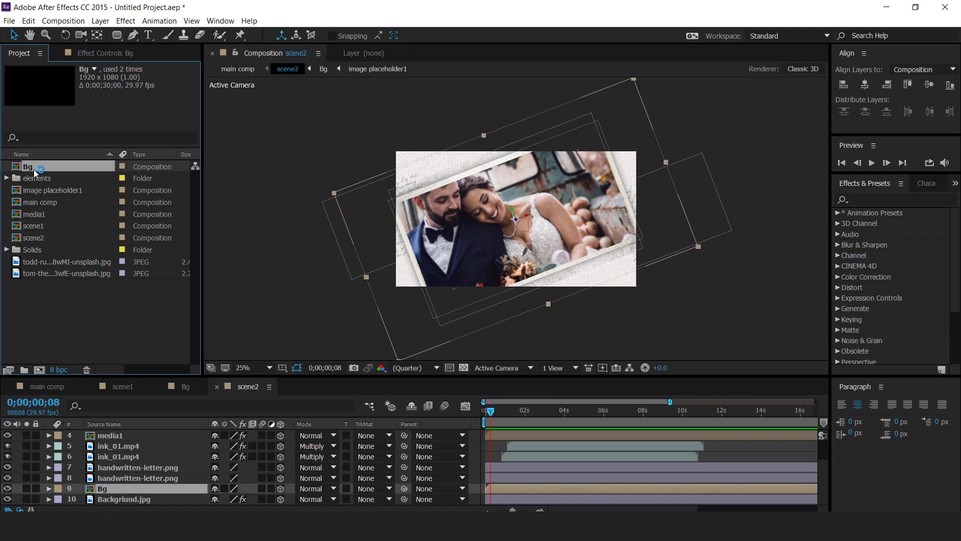
key("ctrl+d")
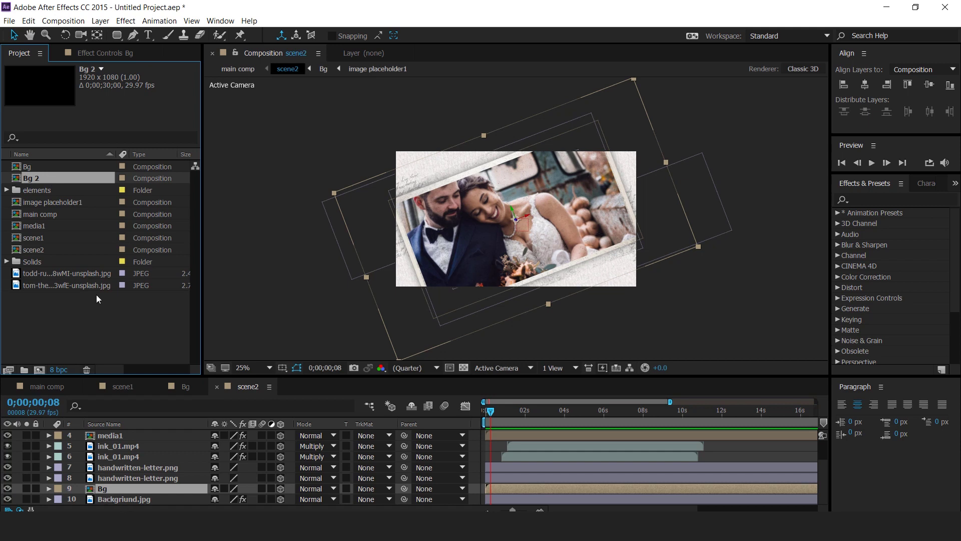
left_click_drag(28, 181, 108, 488)
Inside Bg 2, replace image placeholder1 with a duplicated image placeholder2.
double_click(111, 488)
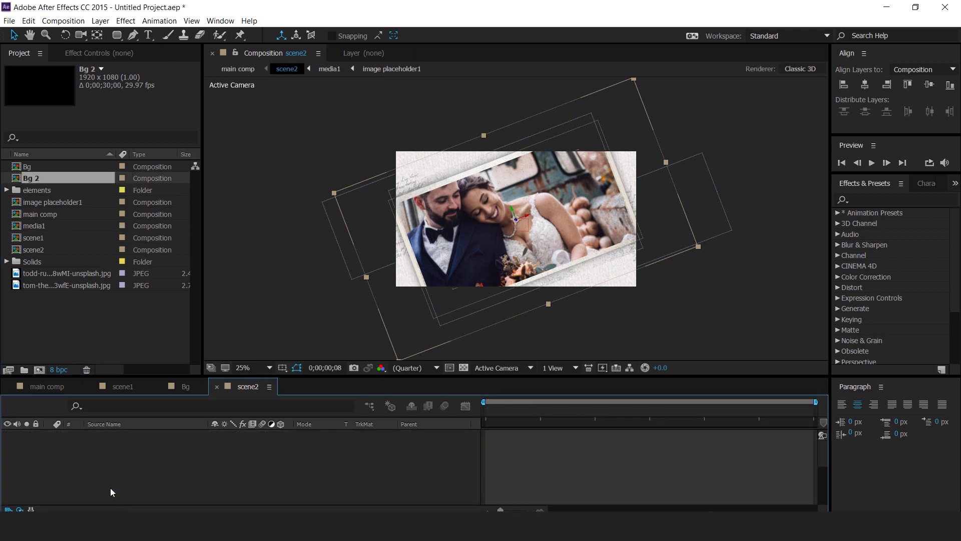
left_click(150, 445)
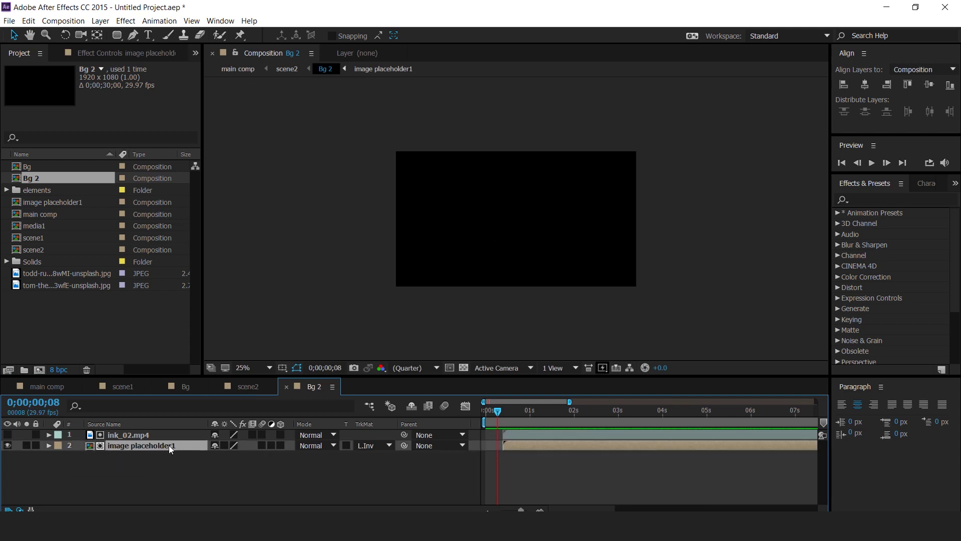
left_click(56, 202)
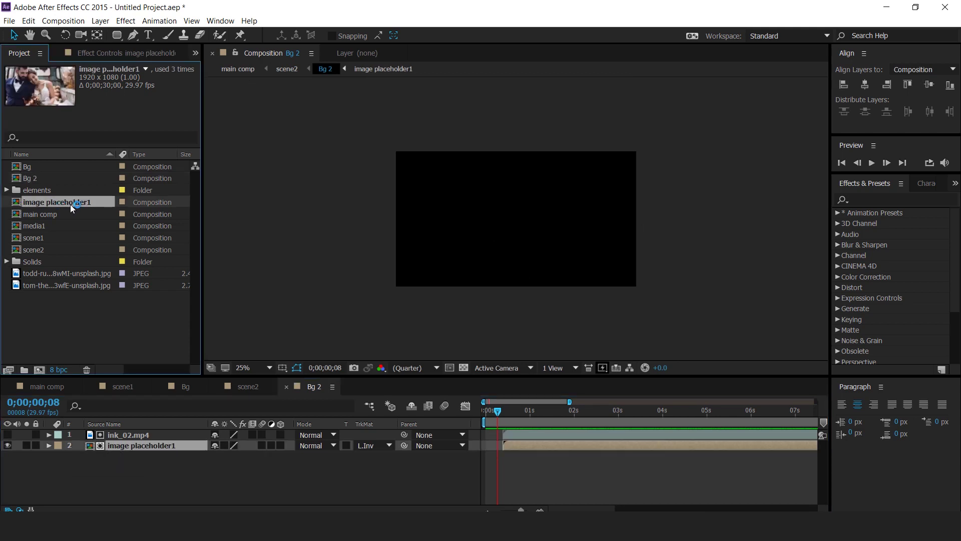
key("ctrl+d")
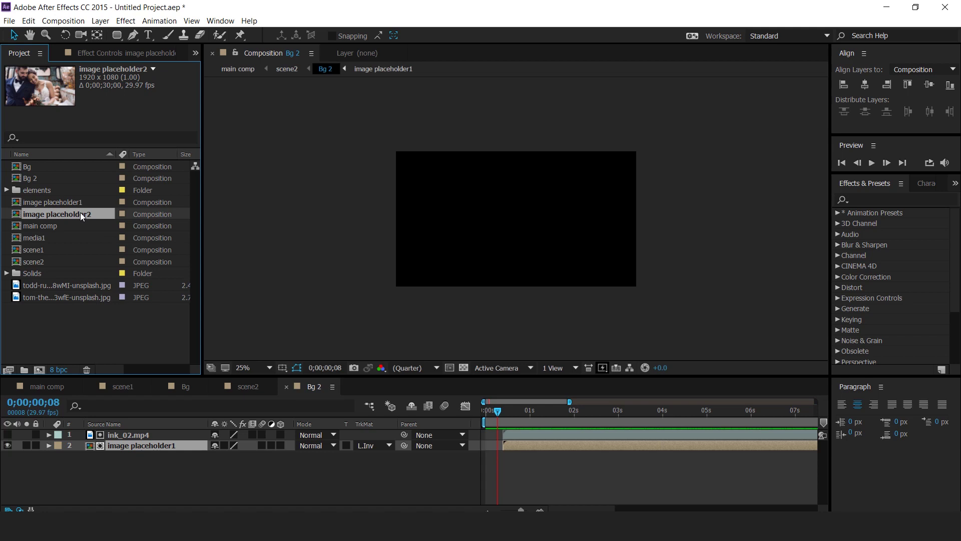
left_click_drag(82, 214, 149, 446)
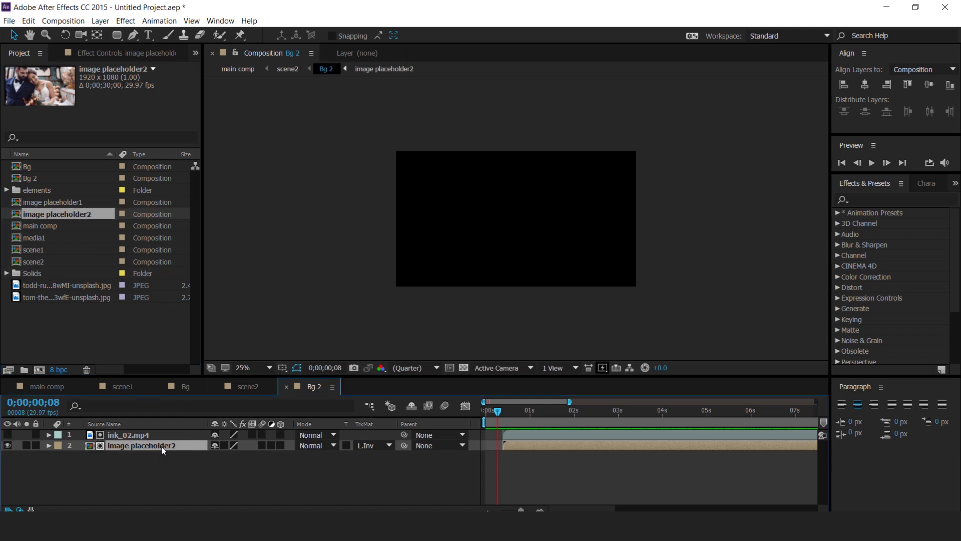
Swap image placeholder2's photo for the second wedding photo, tom-the…-unsplash.jpg.
double_click(161, 446)
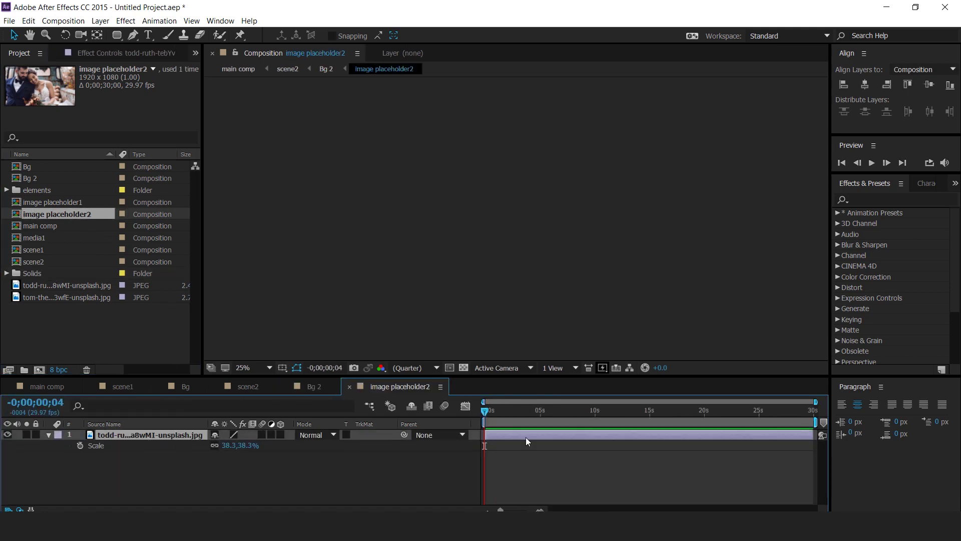
left_click(146, 429)
left_click(522, 411)
left_click(62, 301)
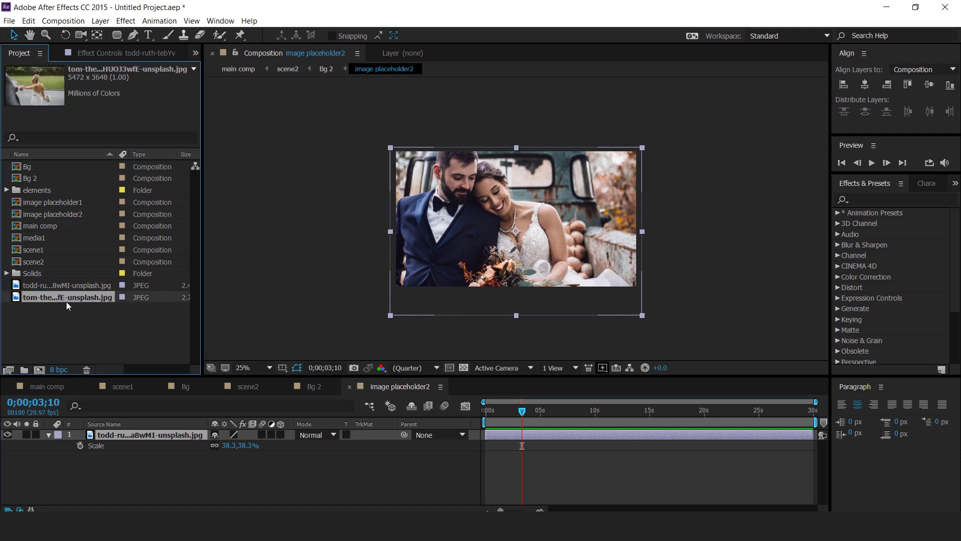
left_click_drag(82, 298, 141, 435)
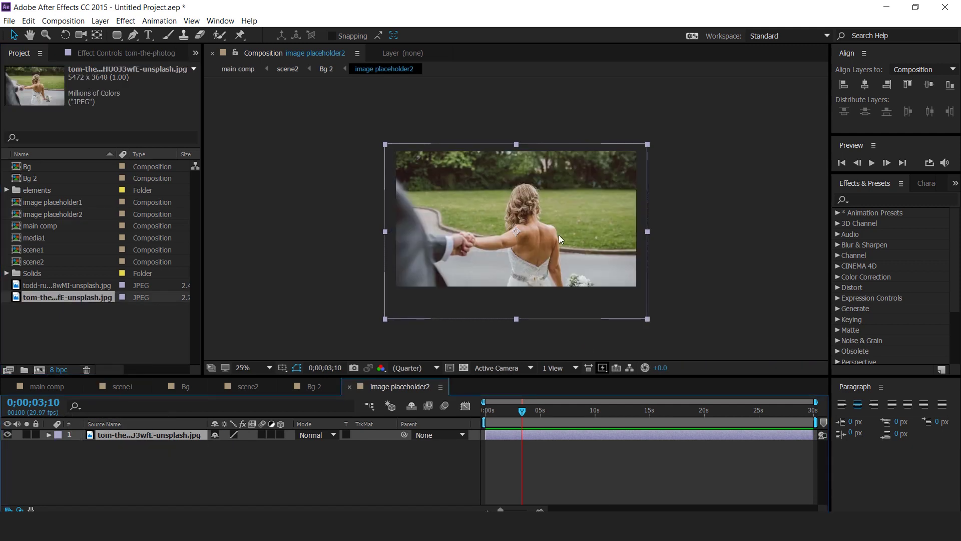
left_click(352, 386)
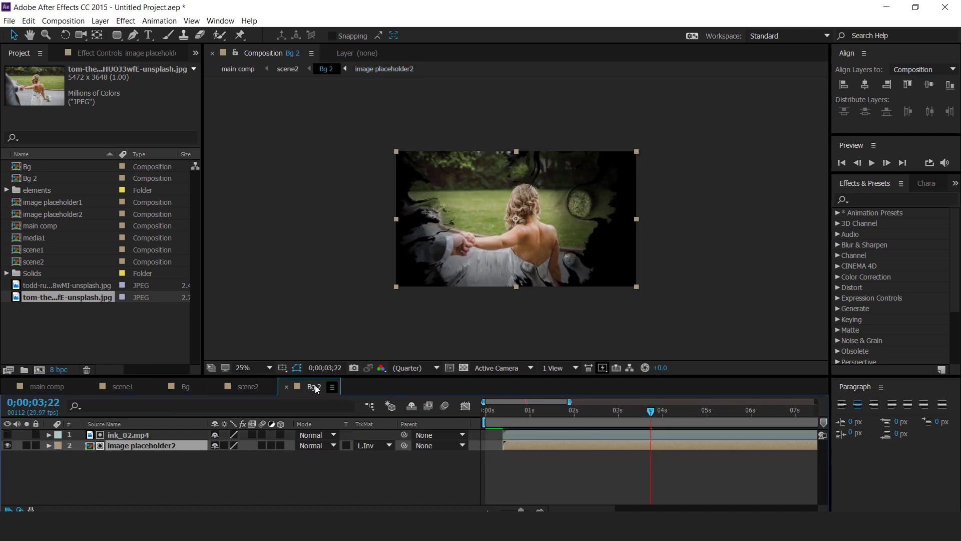
left_click(287, 386)
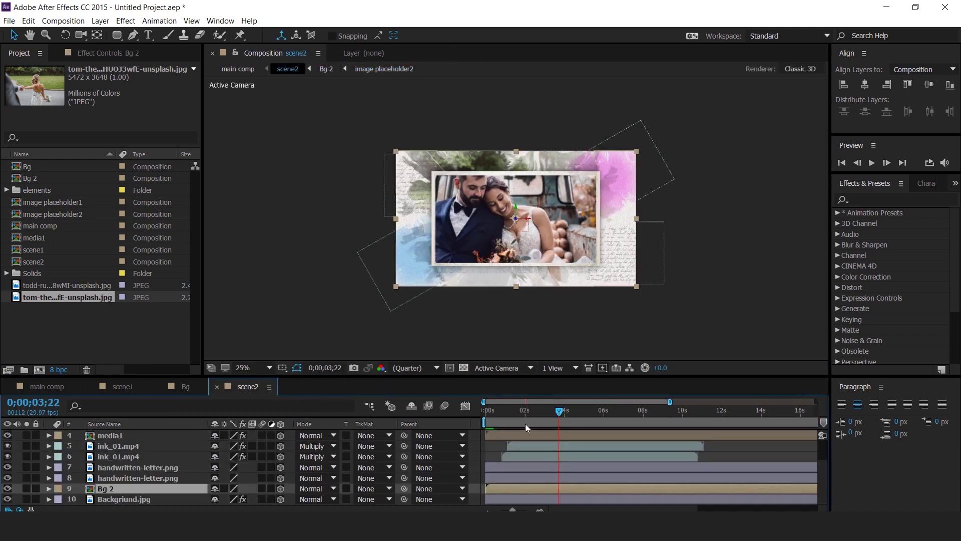
Duplicate media1 as media2 and swap it in for scene2's media1 layer.
left_click(113, 437)
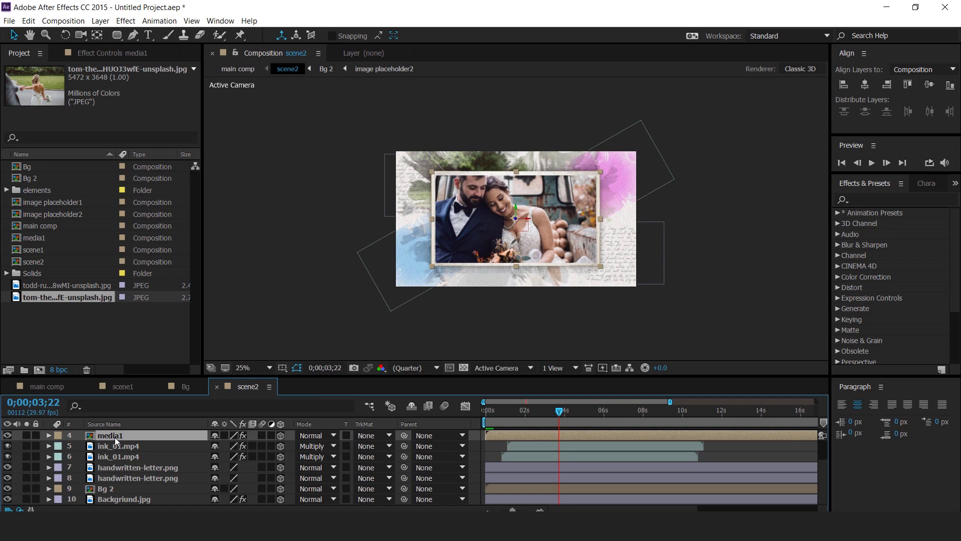
left_click(44, 238)
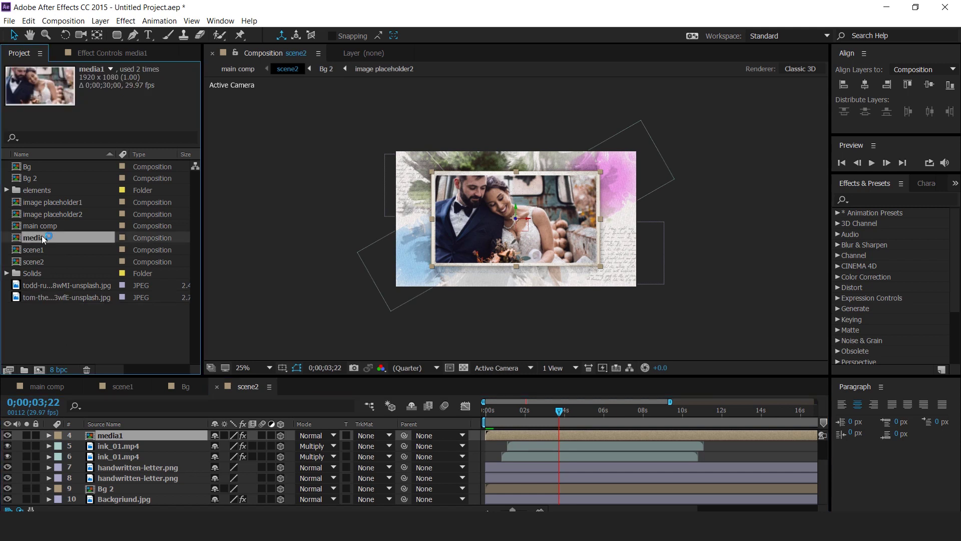
key("ctrl+d")
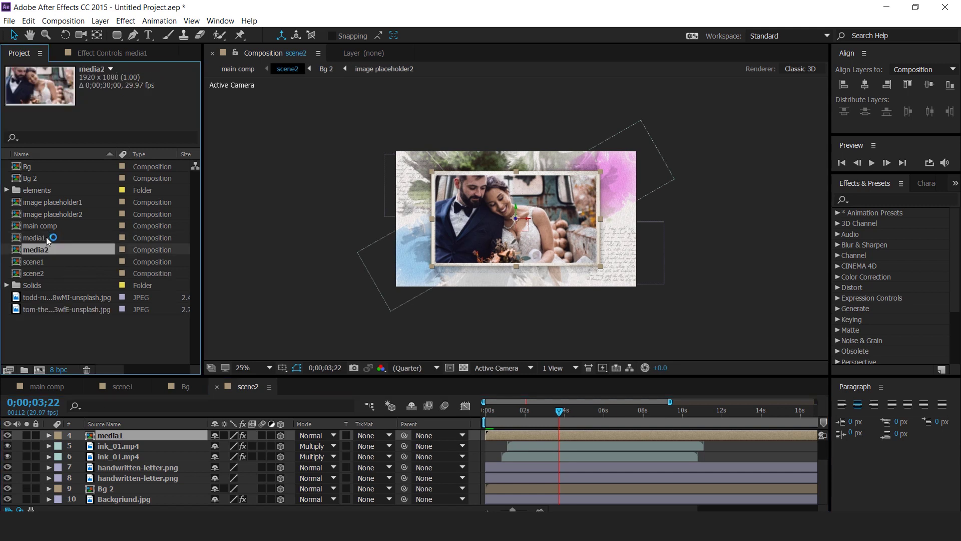
left_click_drag(38, 250, 121, 436)
Inside media2, replace the image placeholder1 layer's source with image placeholder2.
double_click(125, 436)
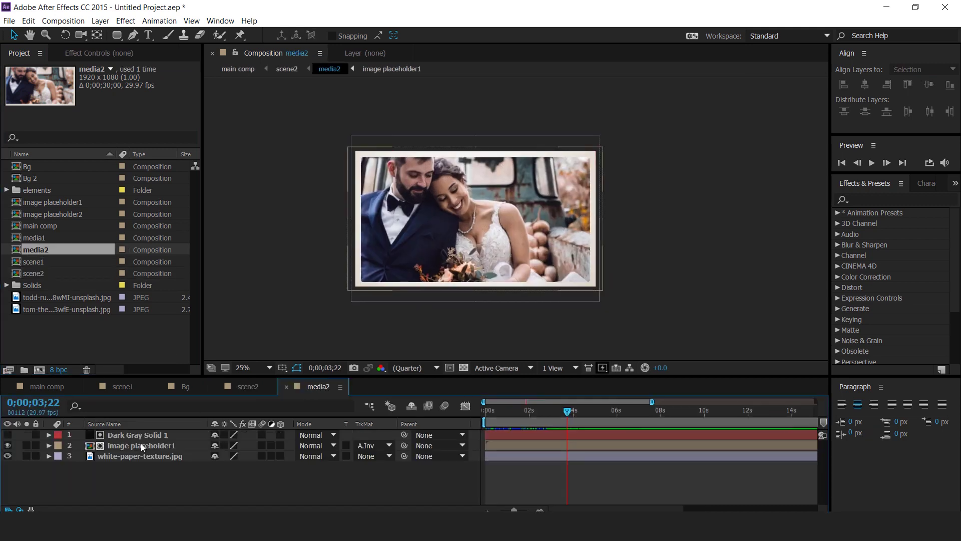
left_click(161, 445)
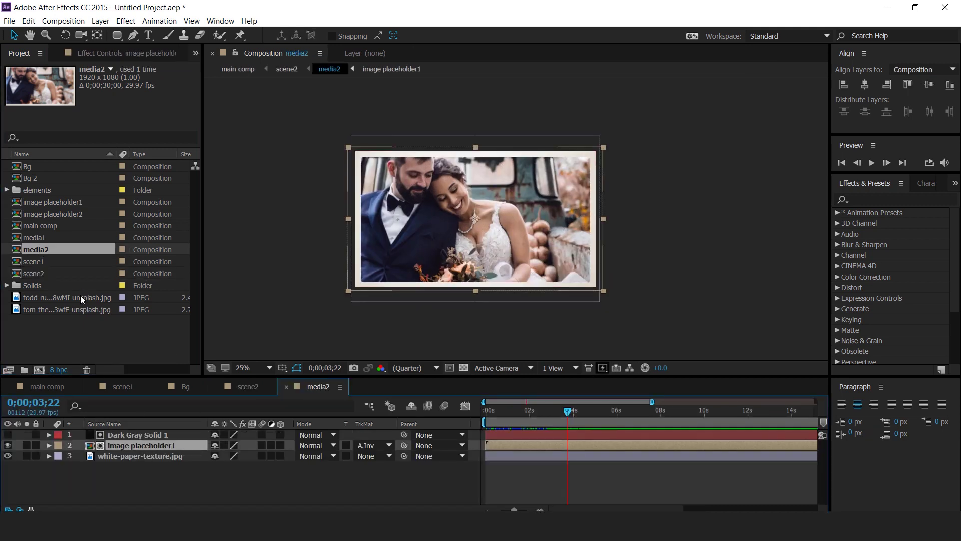
left_click(61, 210)
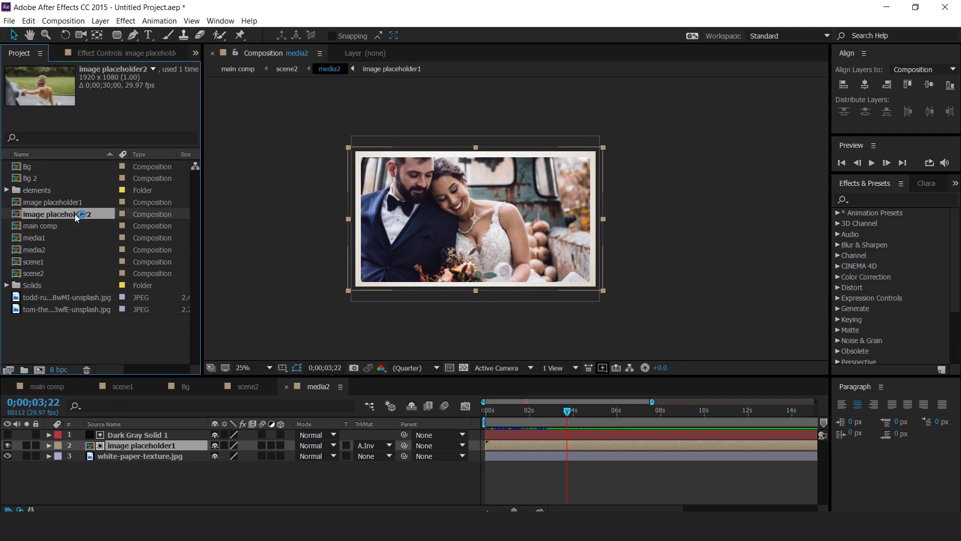
left_click_drag(74, 215, 142, 443)
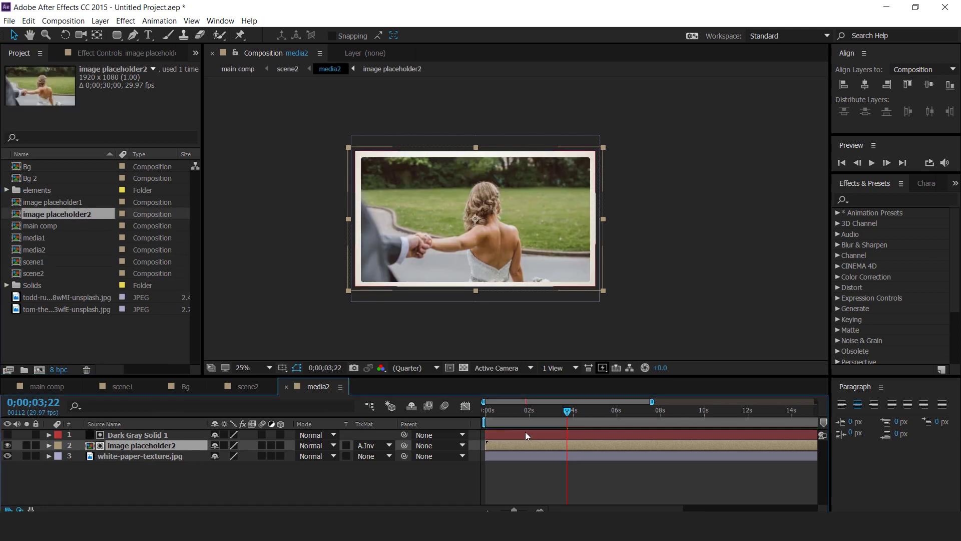
left_click(286, 387)
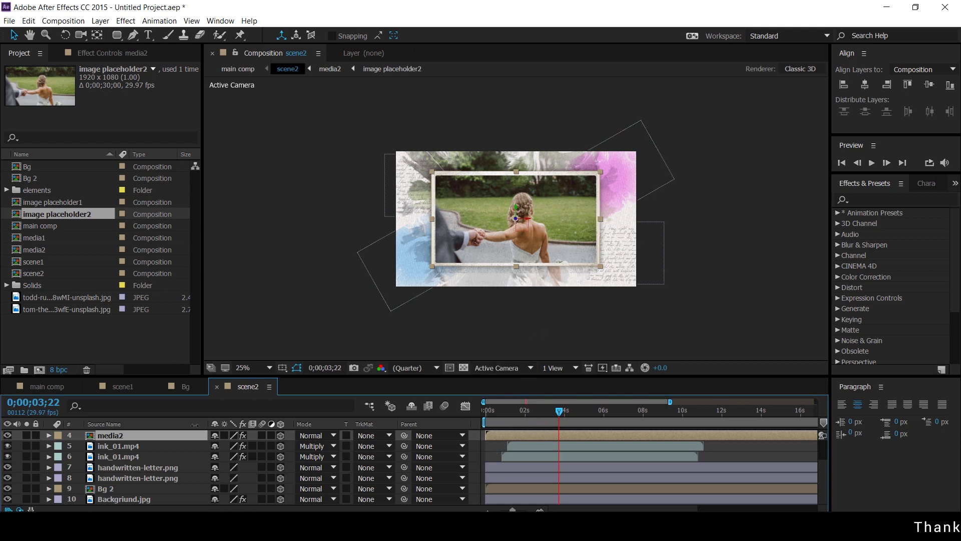
Move the pink ink splash to the left edge and the blue one up the right.
left_click(404, 299)
left_click_drag(403, 299, 607, 264)
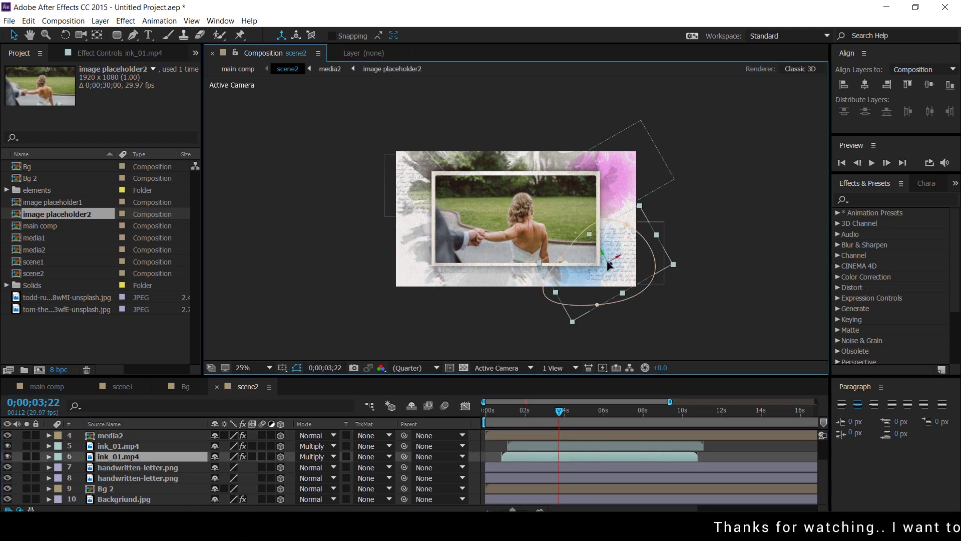
mouse_move(613, 172)
left_mouse_down()
mouse_move(556, 123)
mouse_move(418, 205)
mouse_move(420, 240)
left_mouse_up()
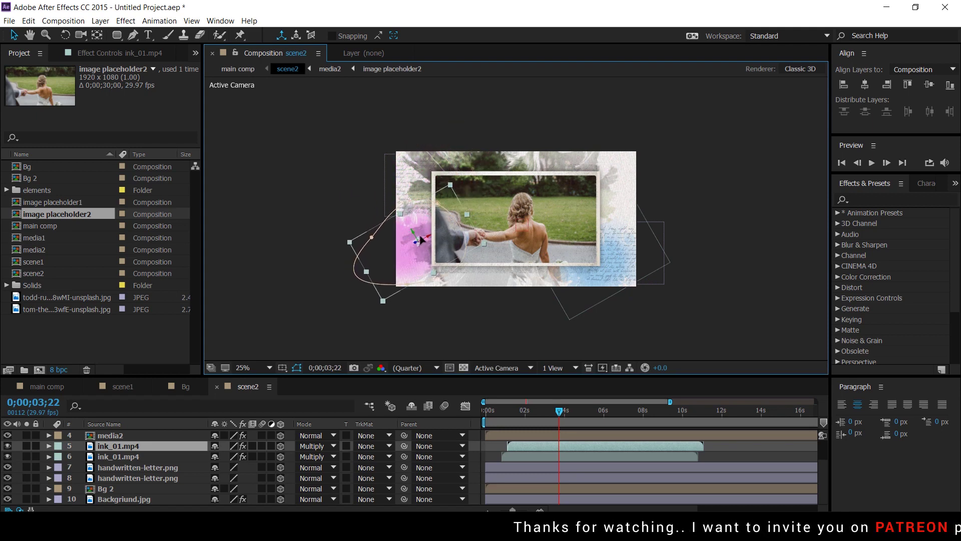
left_click_drag(610, 263, 613, 198)
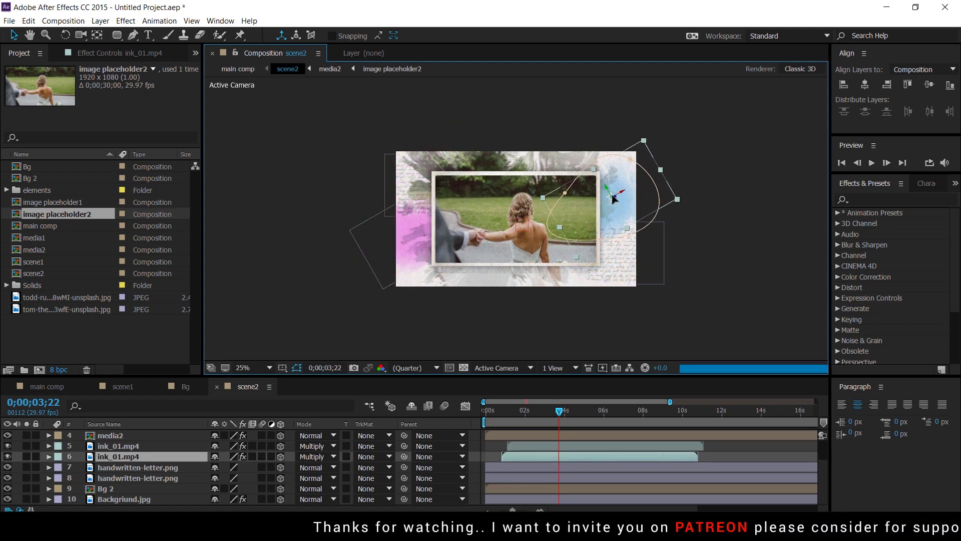
Reposition the two handwritten-letter.png layers, one up-right and one down-left.
left_click_drag(628, 241, 646, 202)
left_click(425, 185)
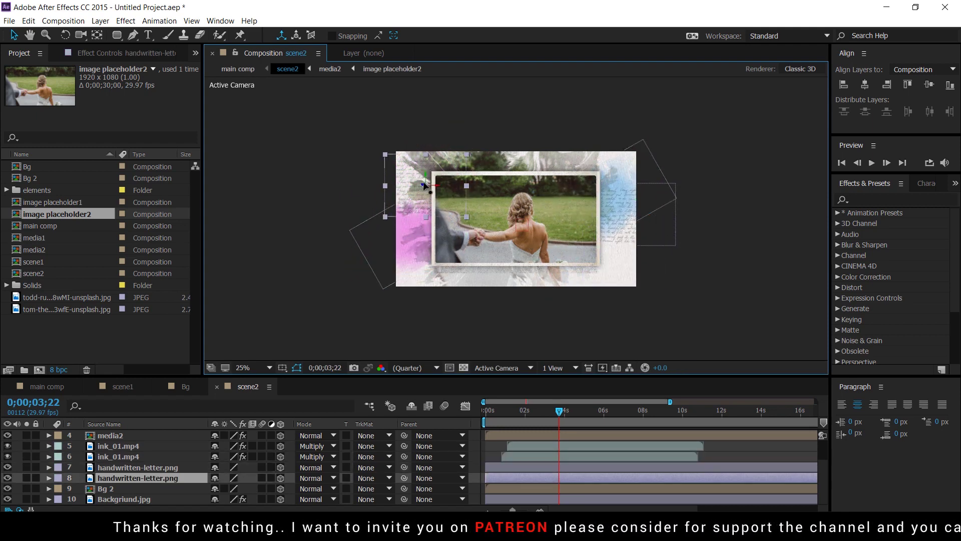
left_click_drag(424, 185, 405, 220)
left_click(710, 299)
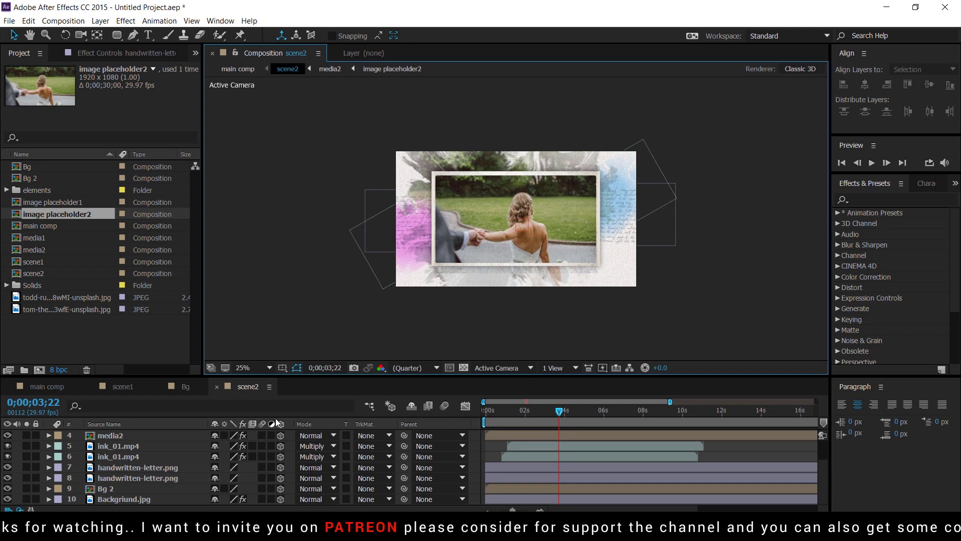
left_click(217, 387)
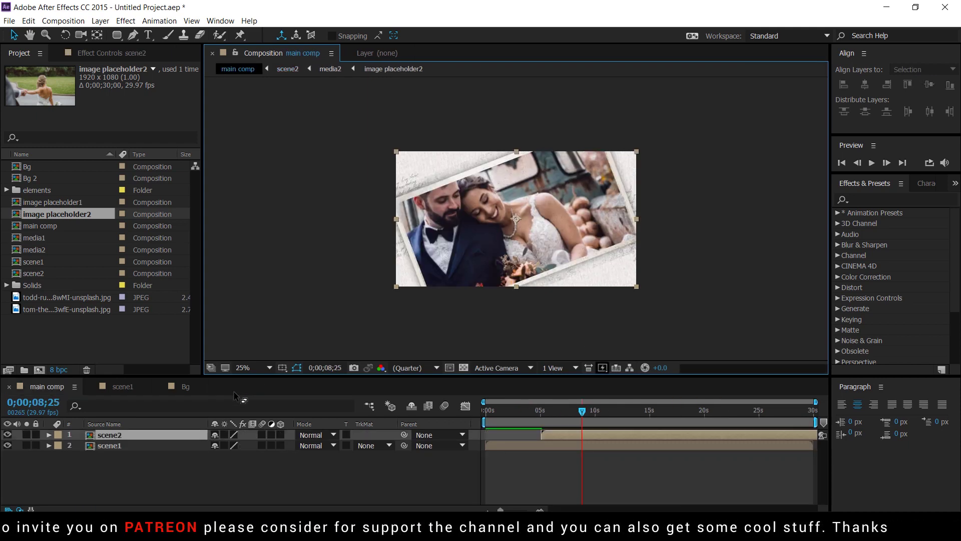
Shift scene2's start slightly later, near 5;12, and begin an Opacity keyframe on scene1.
left_click(600, 491)
left_click_drag(536, 411, 516, 411)
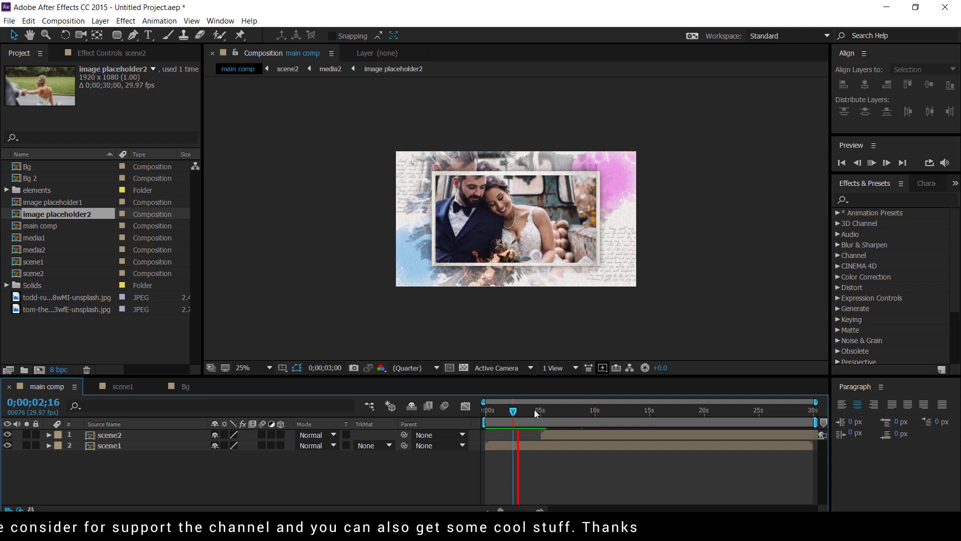
scroll(540, 445, "up", 2)
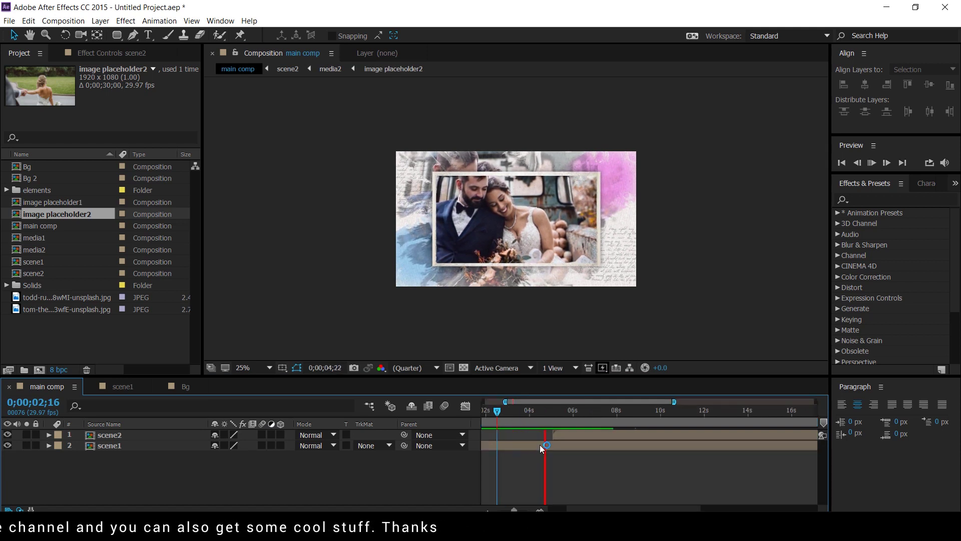
left_click(549, 410)
left_click_drag(563, 434, 603, 435)
left_click_drag(563, 411, 561, 411)
left_click(566, 445)
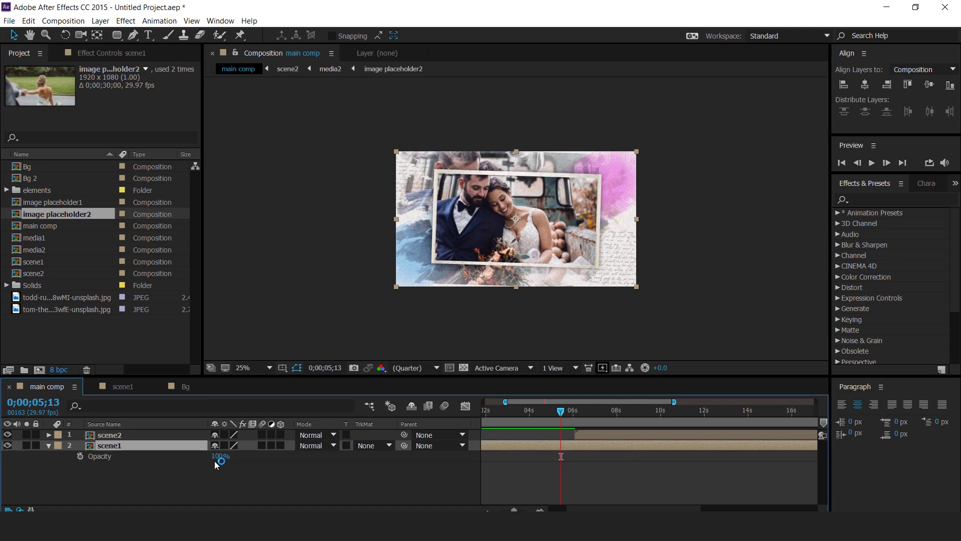
left_click(80, 456)
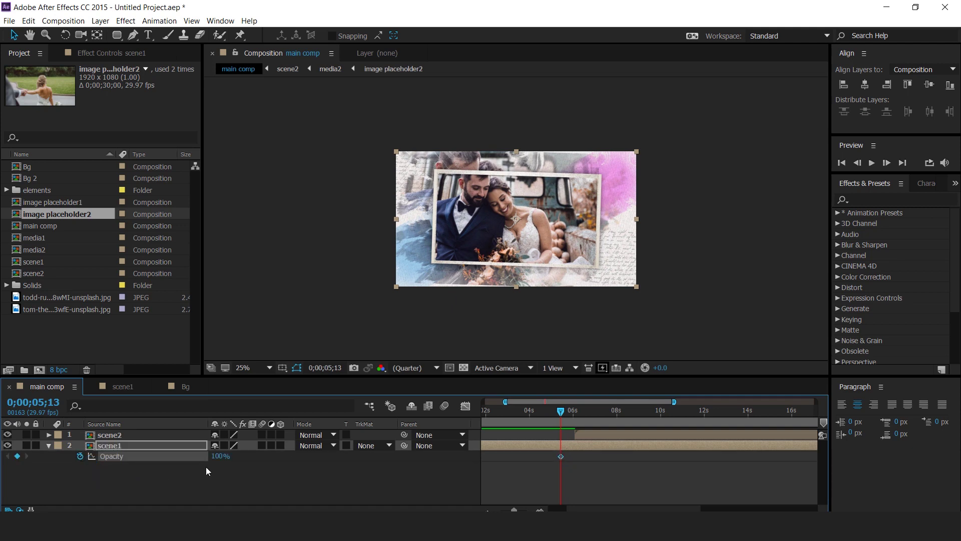
key("=")
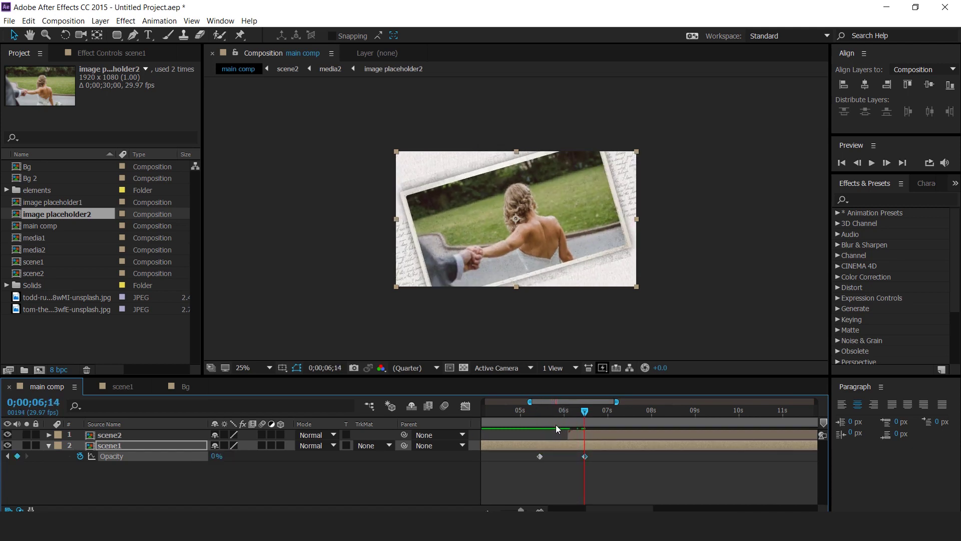
Trim scene2 to start at 5;14 and keyframe its Opacity from 0 to 100% by 5;26.
left_click(541, 410)
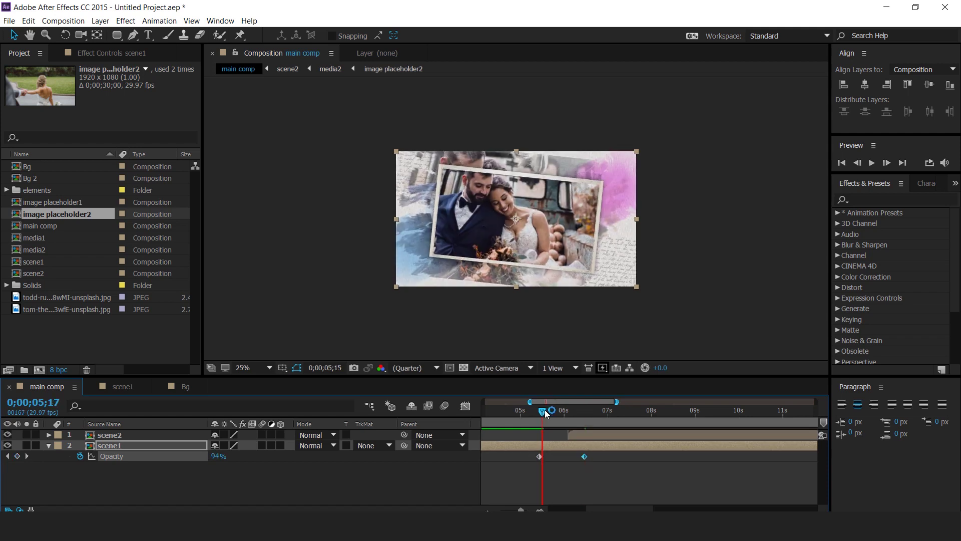
left_click(588, 439)
key("bracketleft")
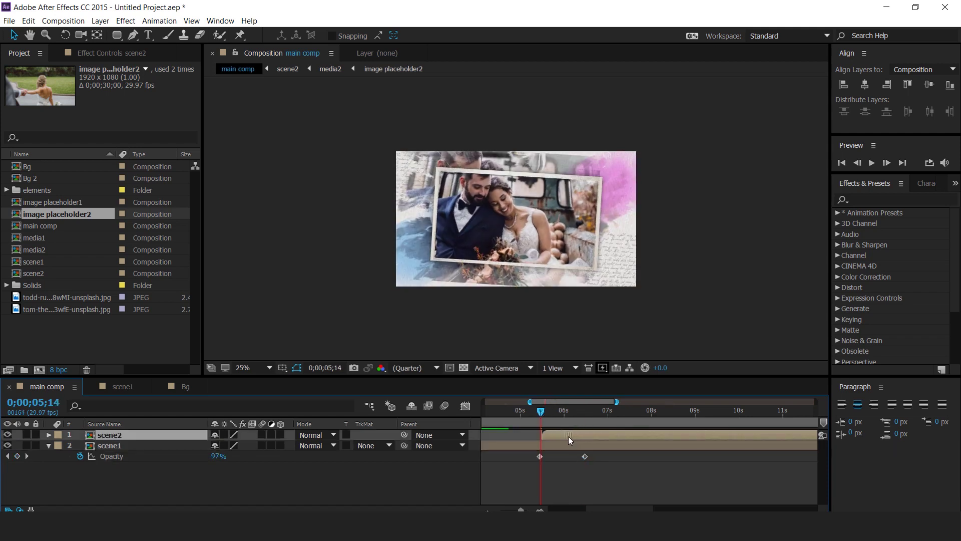
key("t")
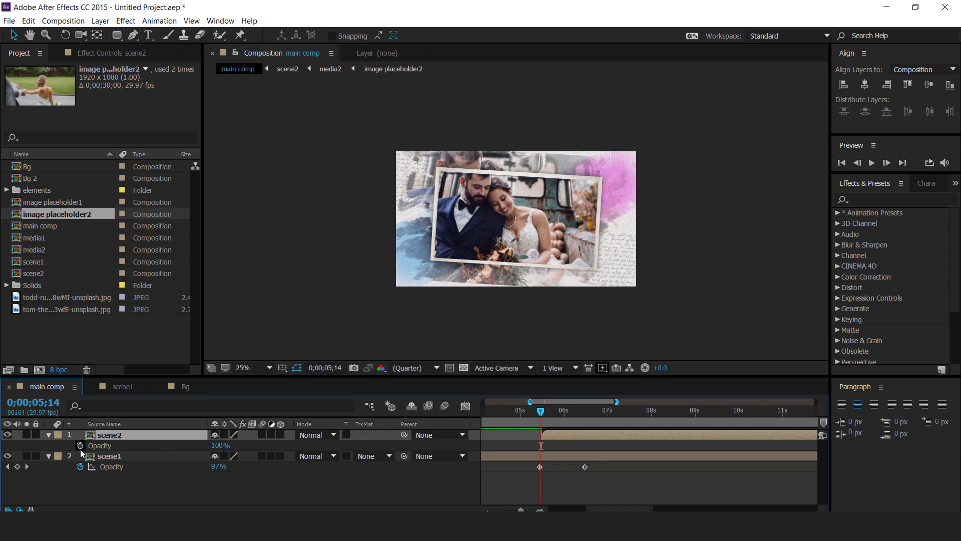
left_click(80, 446)
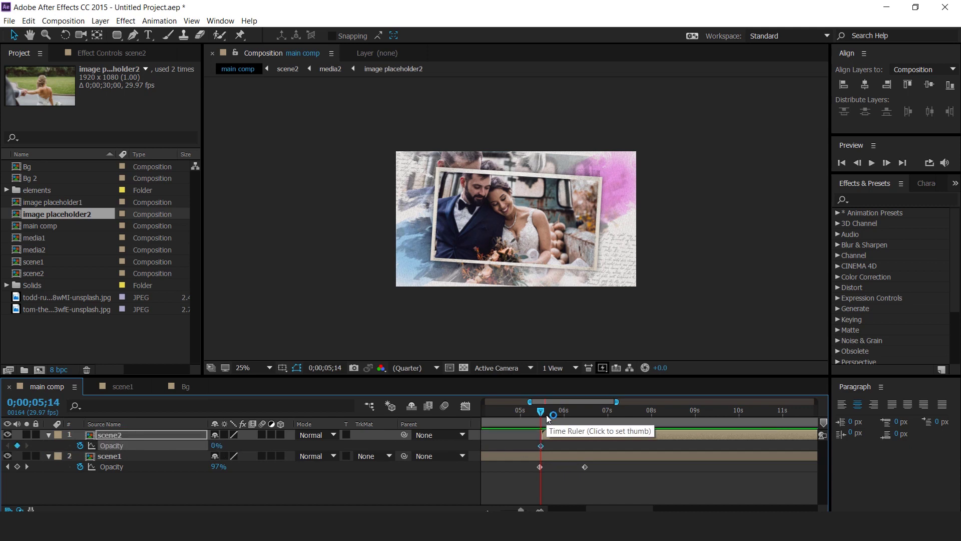
left_click_drag(543, 414, 563, 417)
left_click_drag(216, 445, 429, 445)
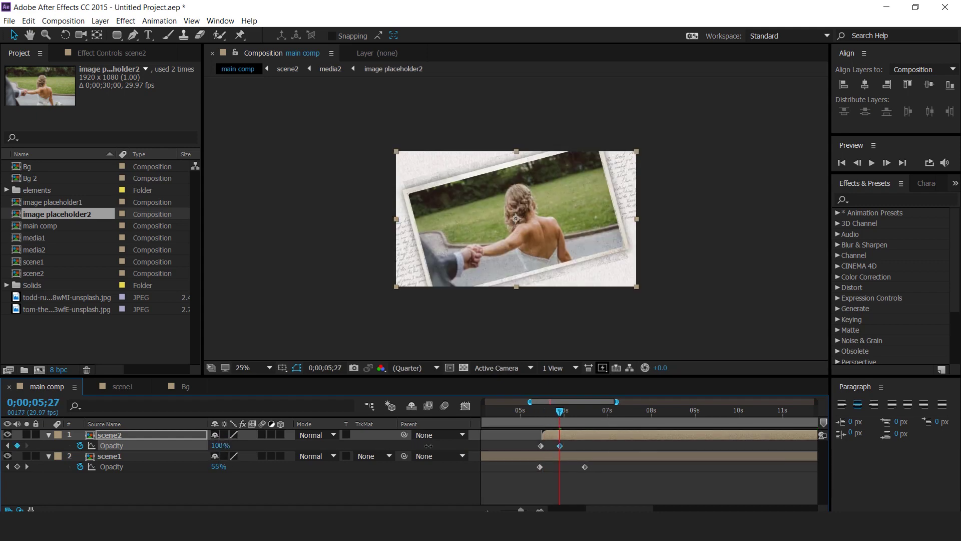
Preview the cross-fade from about 5;03.
left_click(539, 411)
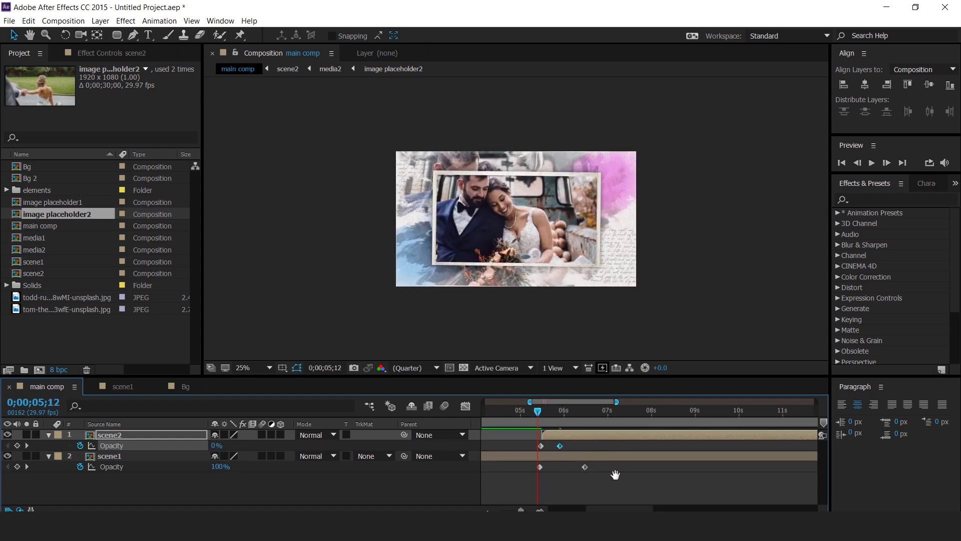
key("space")
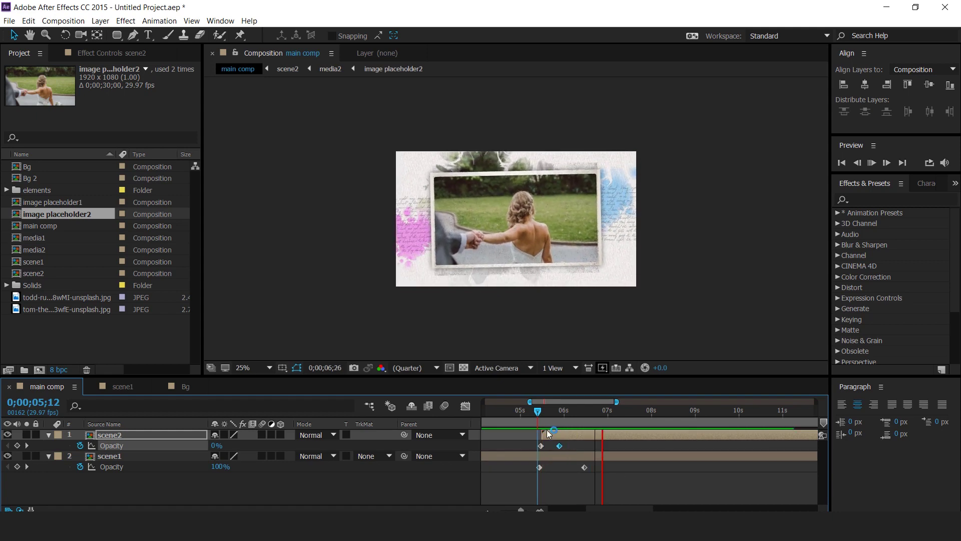
left_click(525, 412)
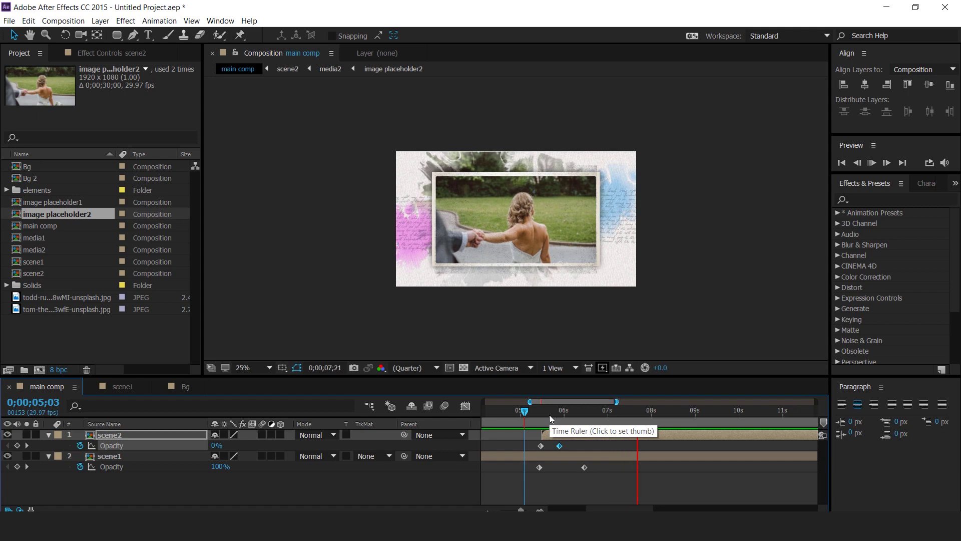
Stop playback, maximize the Composition viewer with `, and replay the cross-fade full-window.
scroll(634, 470, "down", 3)
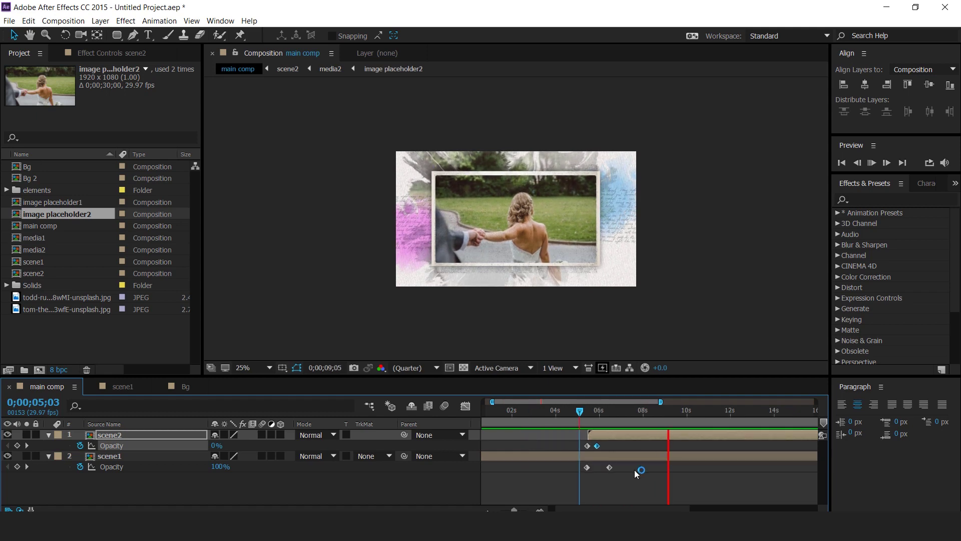
key("space")
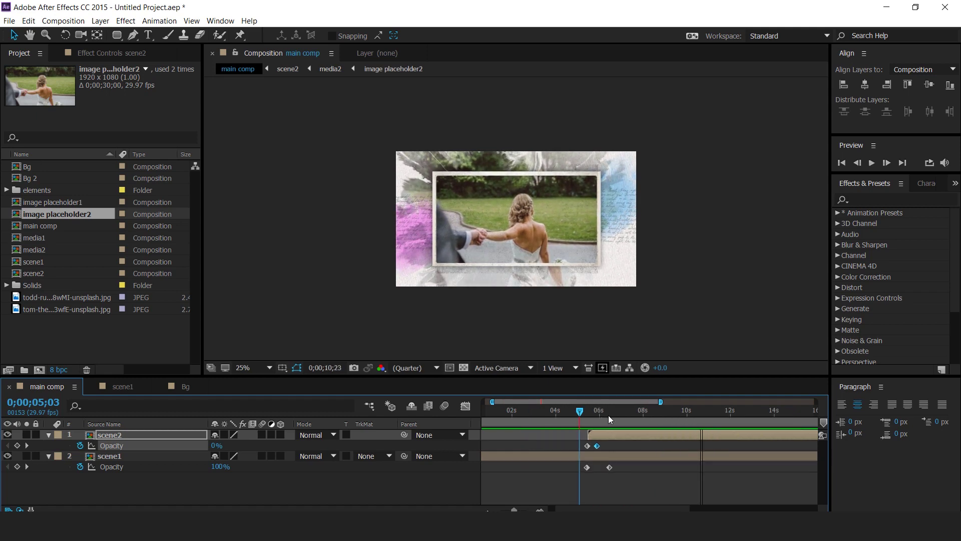
key("space")
key("grave")
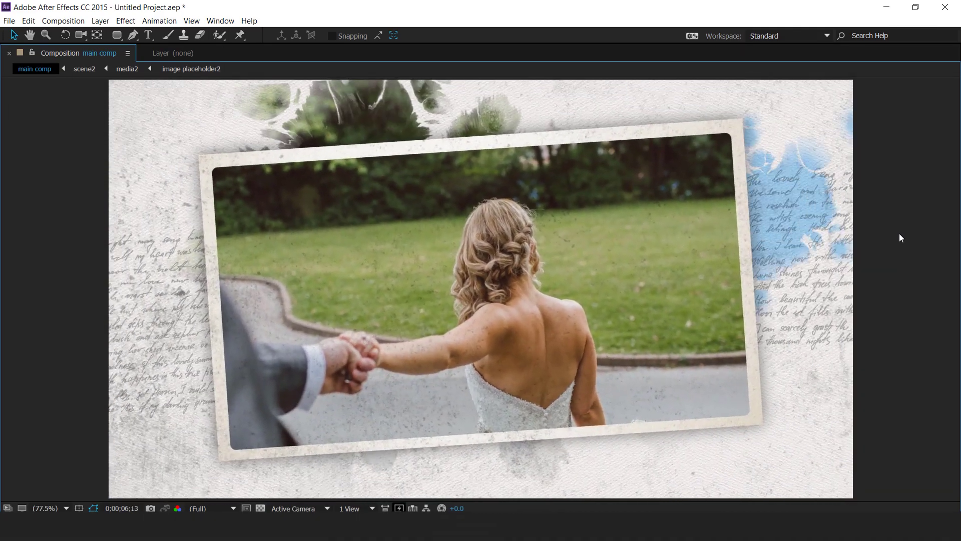